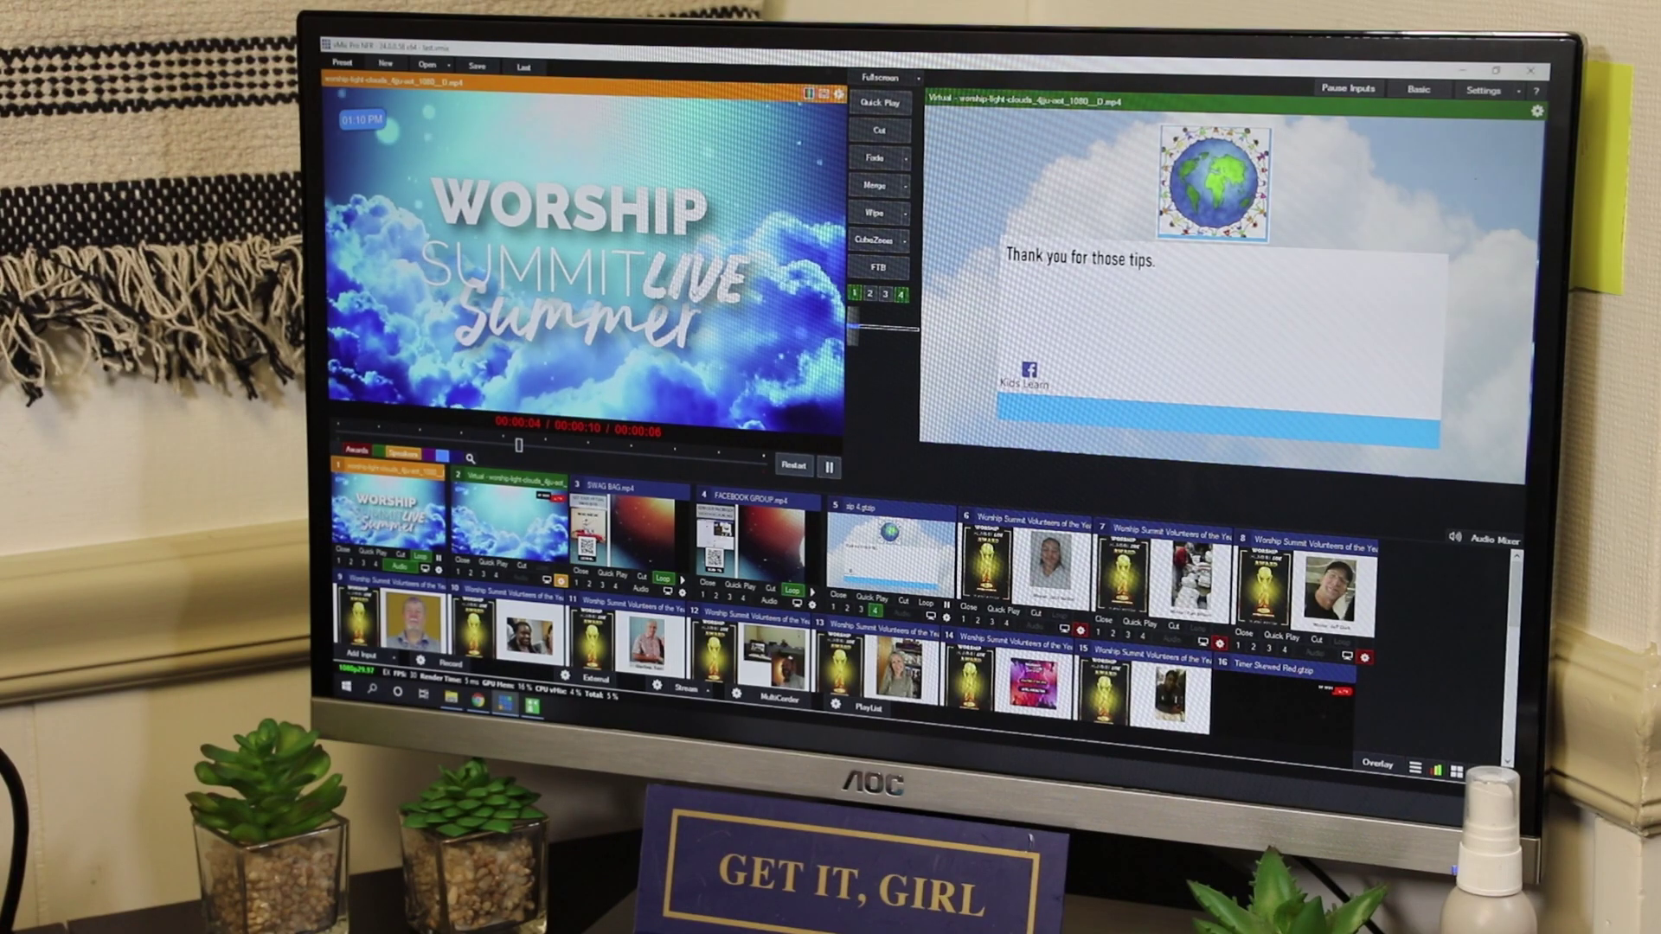
# Replace the comment overlay with the Up Next speaker card using overlay 4, then remove it with overlay 3
pyautogui.click(898, 296)
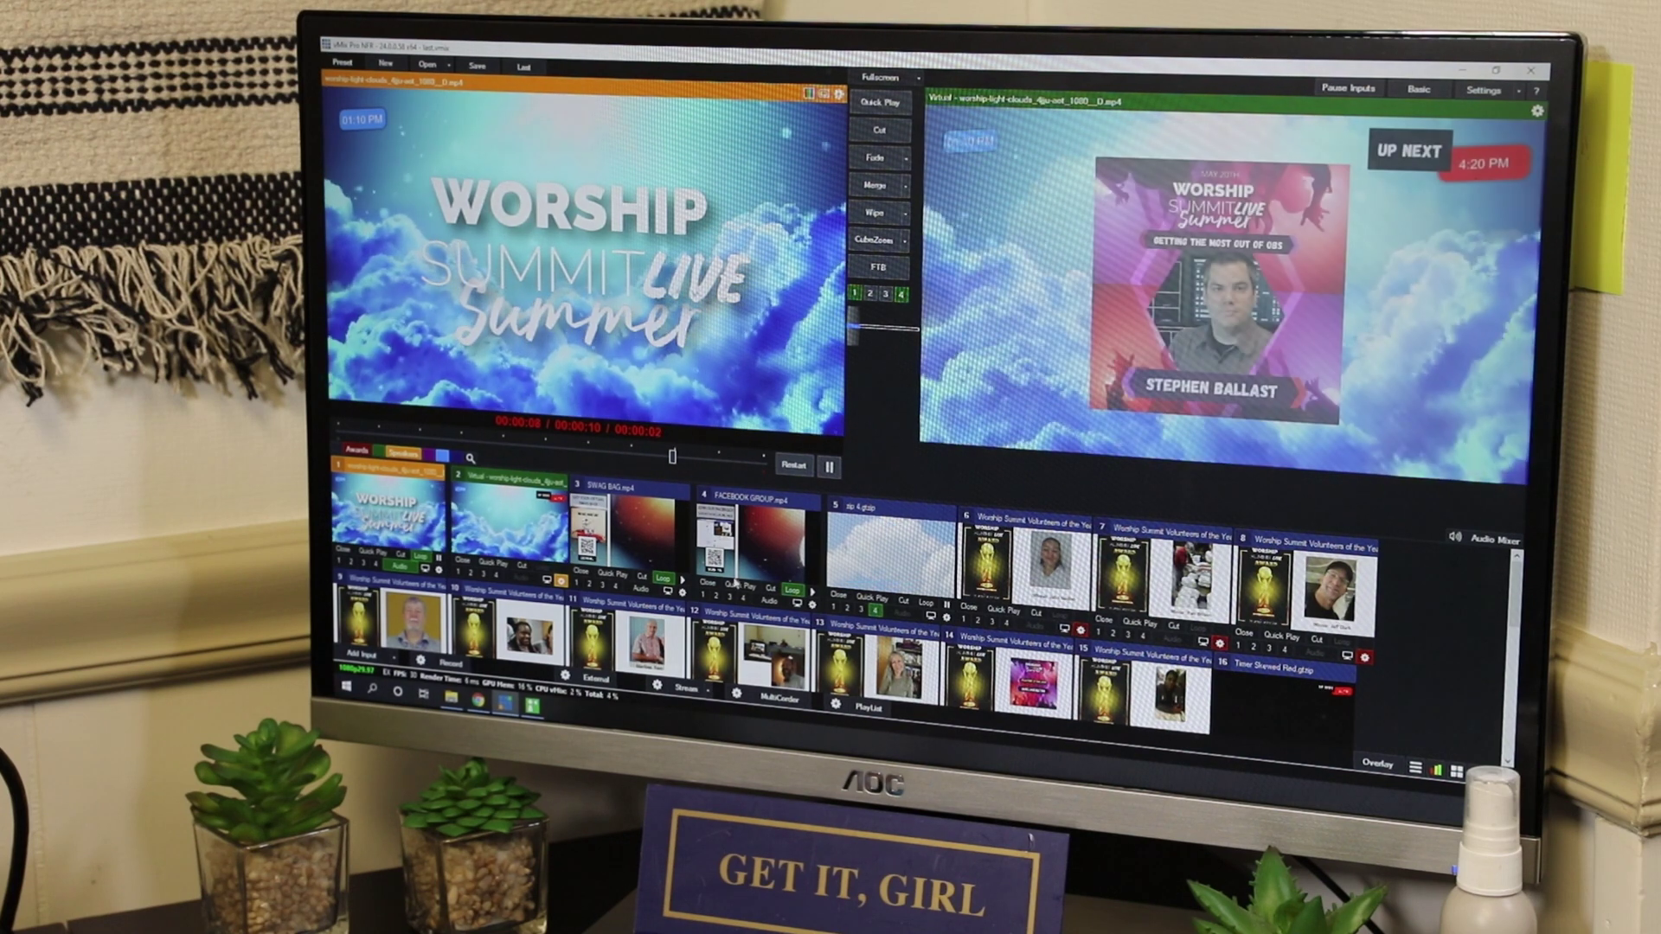
pyautogui.click(885, 295)
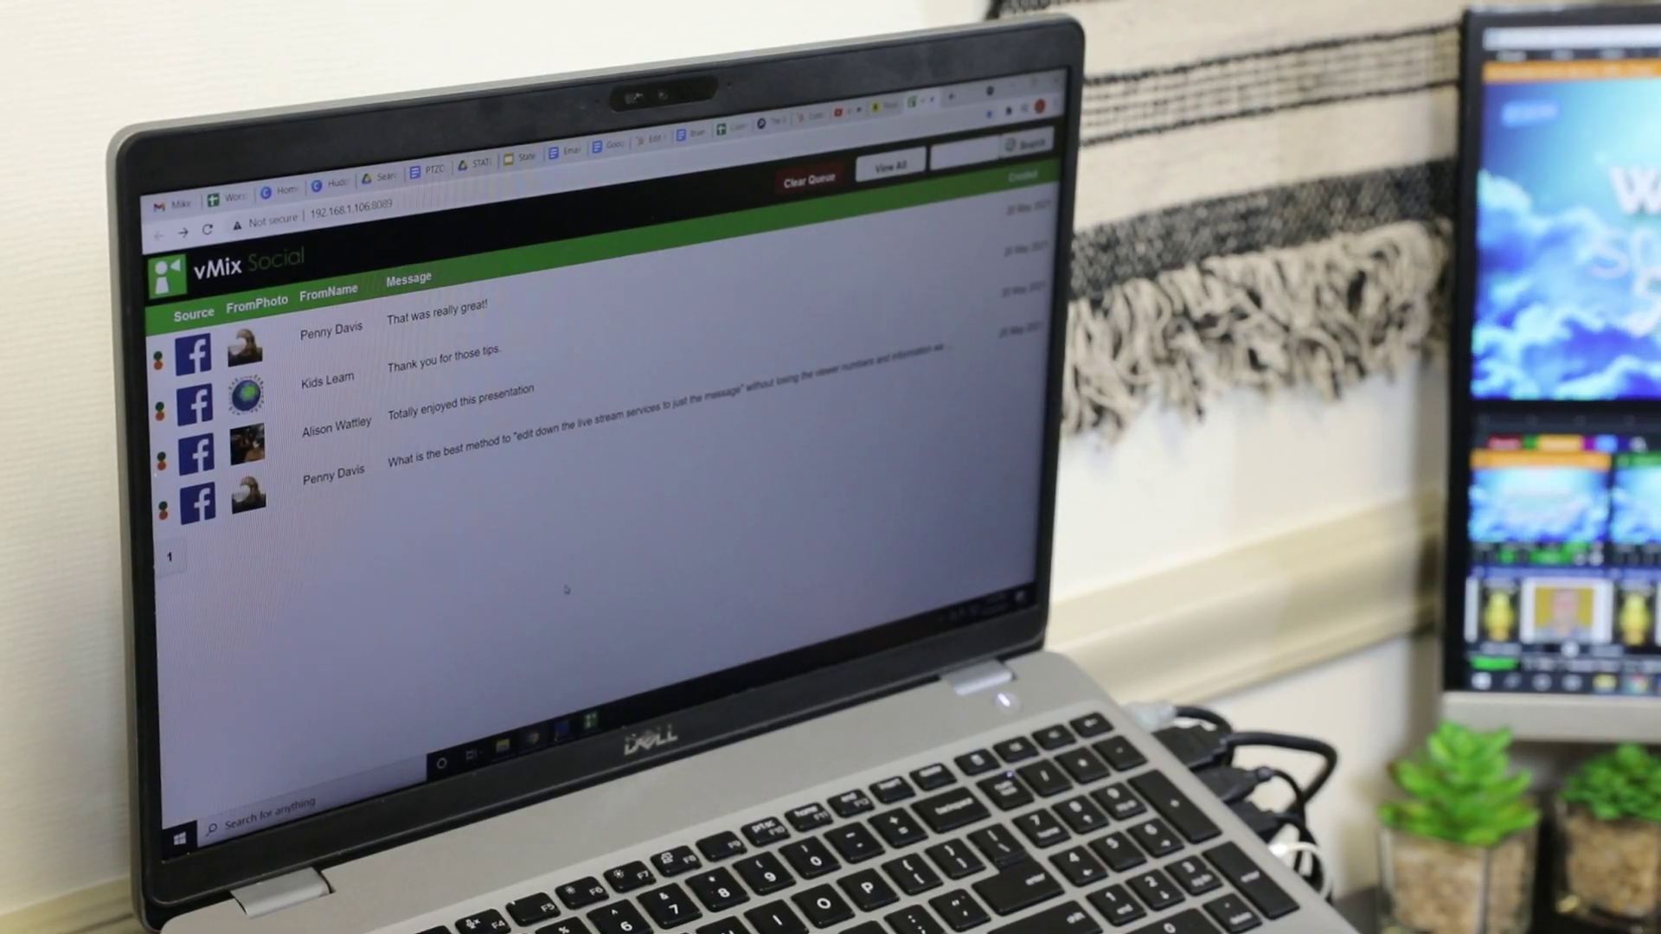
# Send the first queued comment, 'That was really great!', to the live production
pyautogui.click(484, 315)
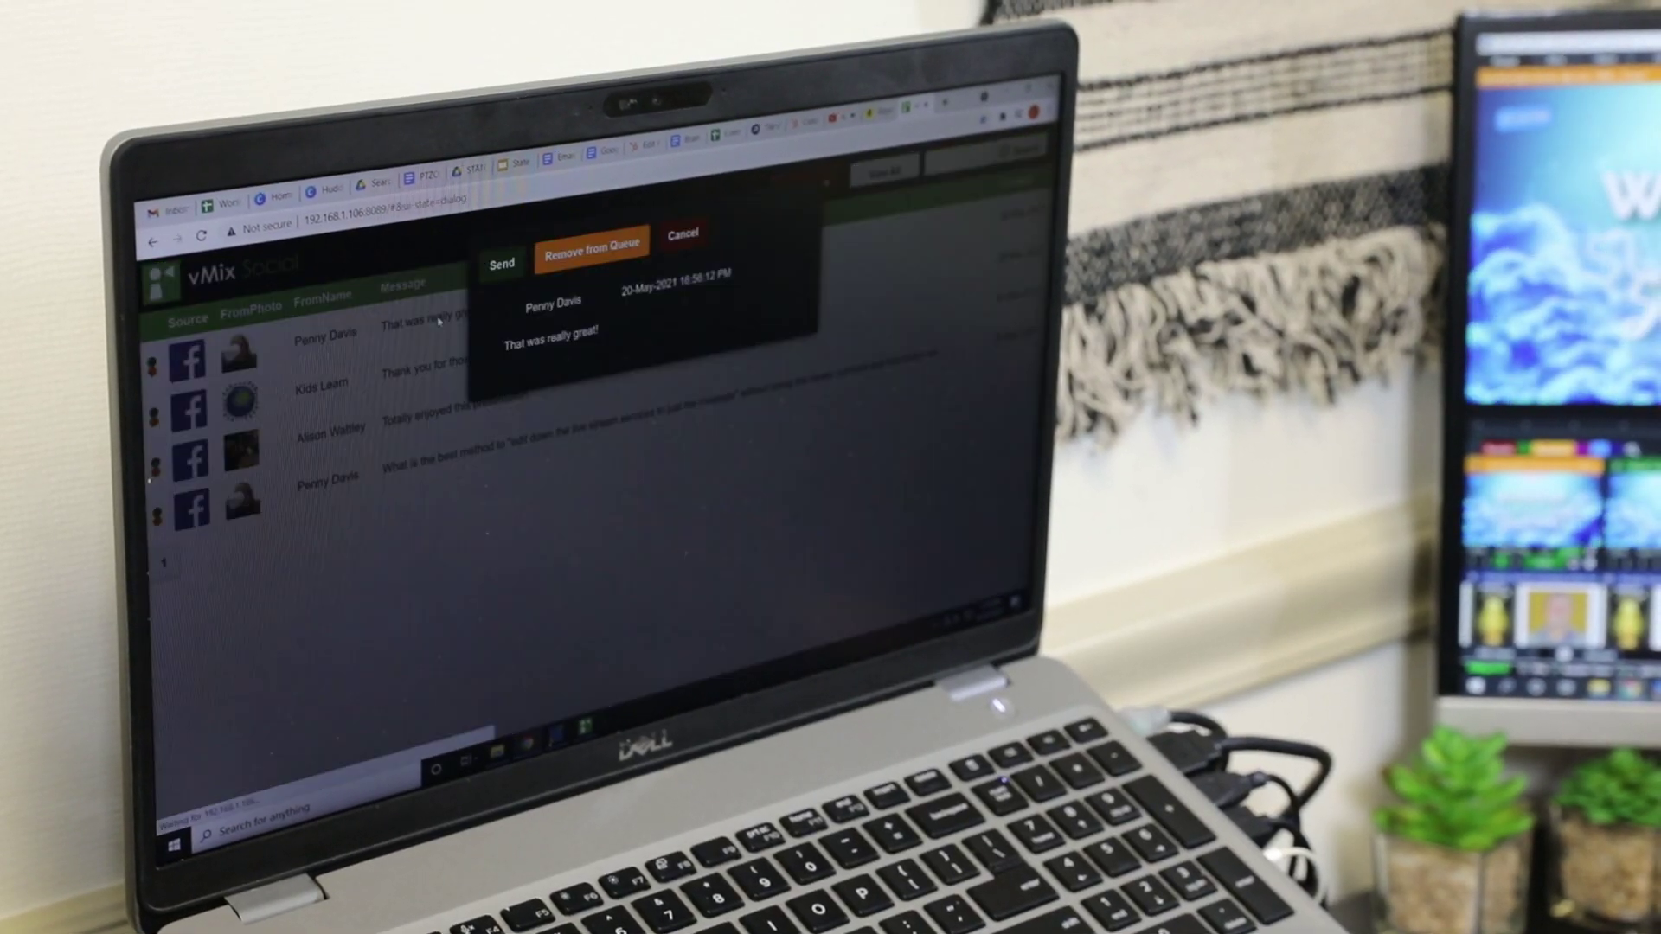
pyautogui.click(503, 269)
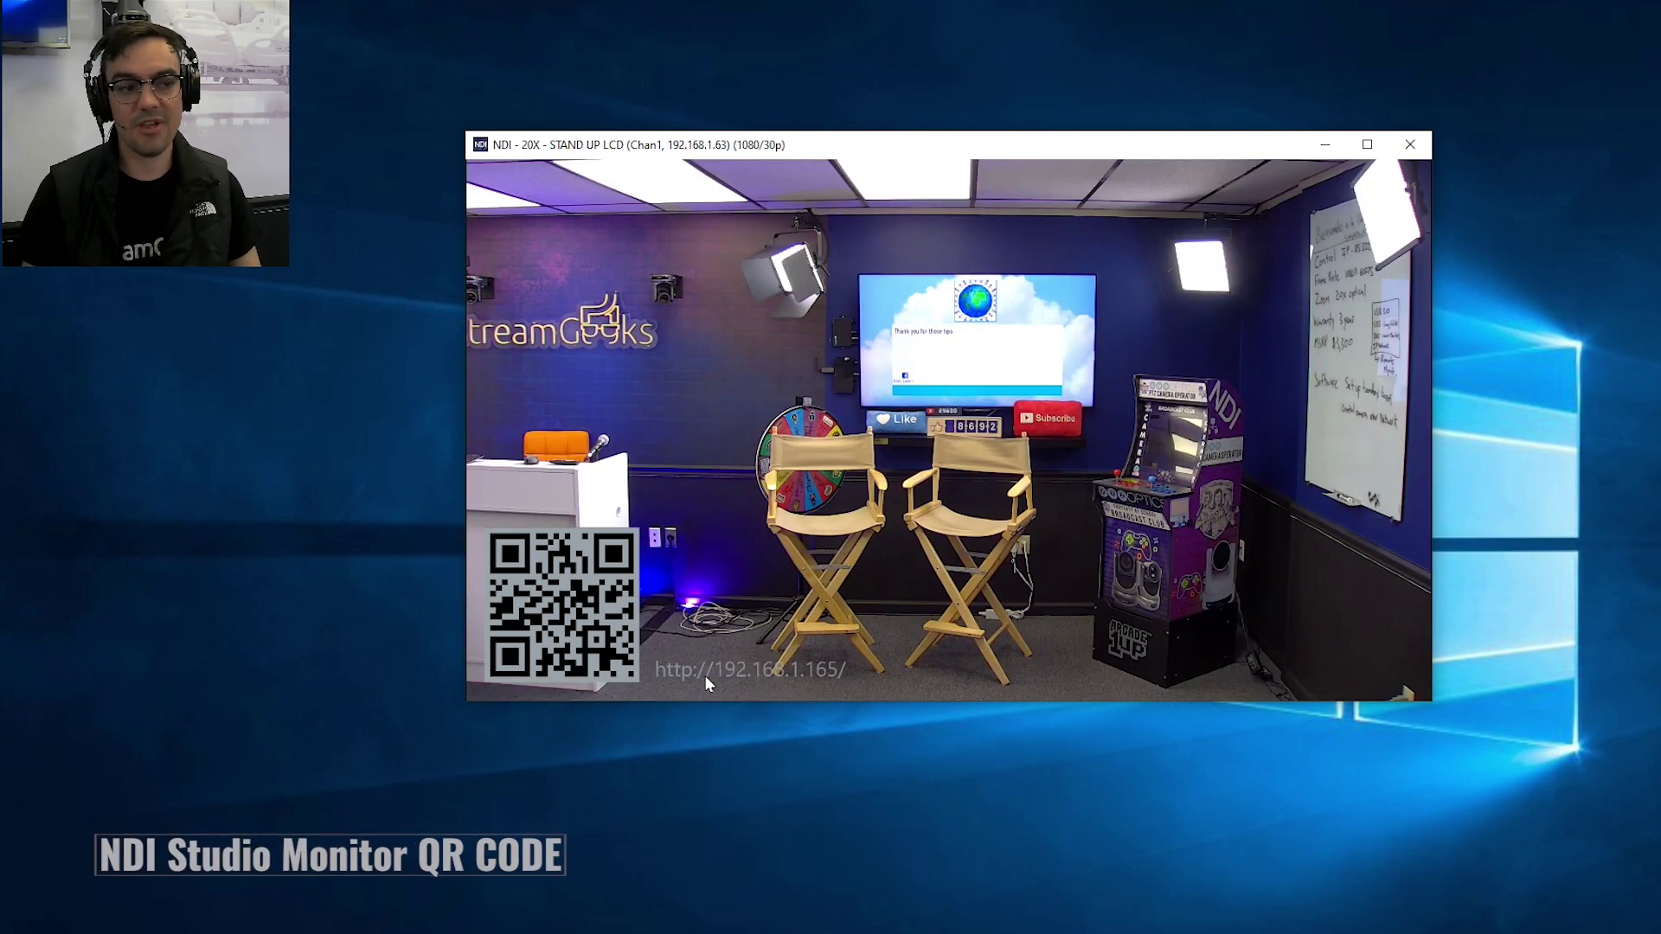
# Hide the QR code and web address from the feed, then open and dismiss the hamburger source list
pyautogui.moveTo(680, 651)
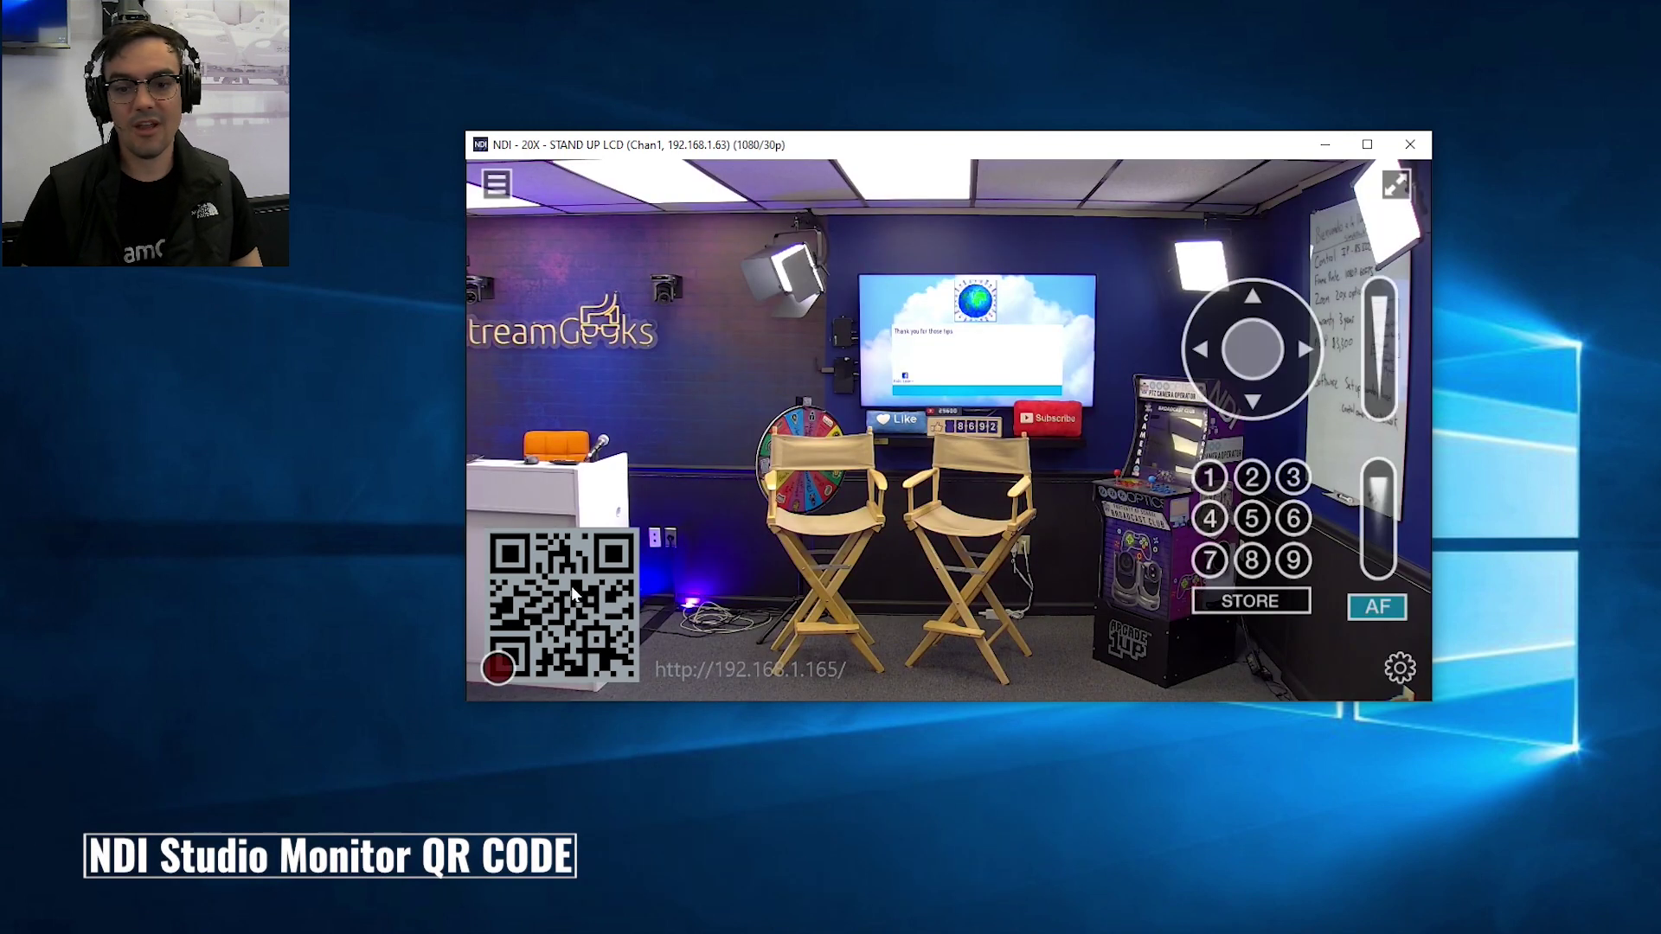
pyautogui.click(532, 591)
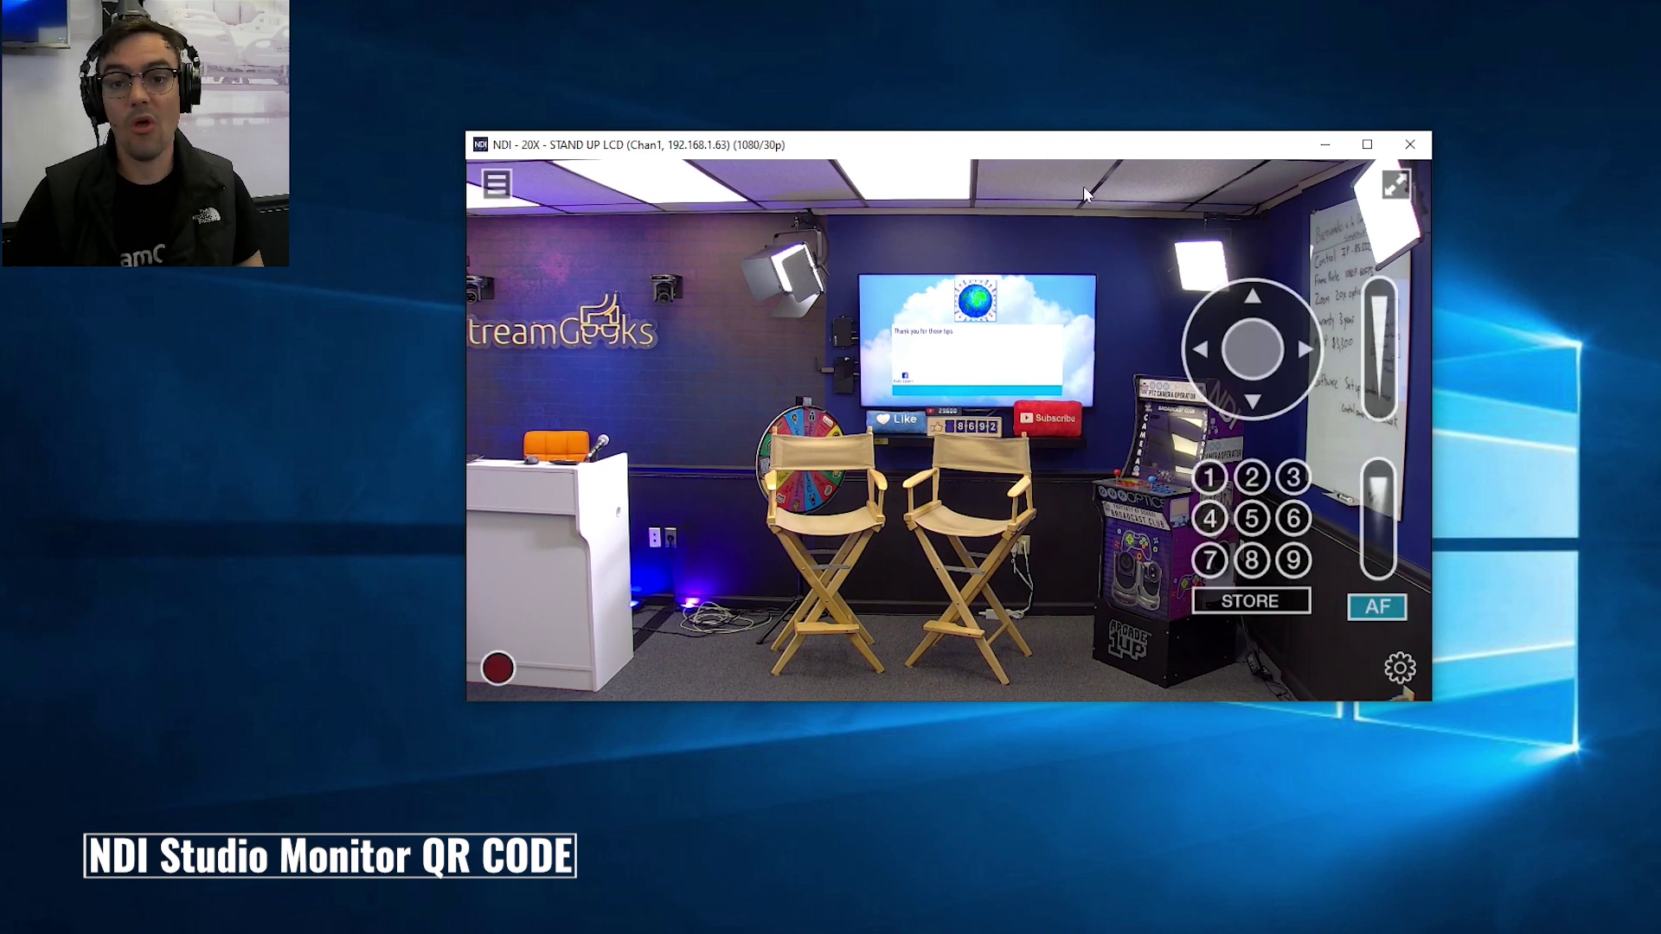
pyautogui.click(495, 185)
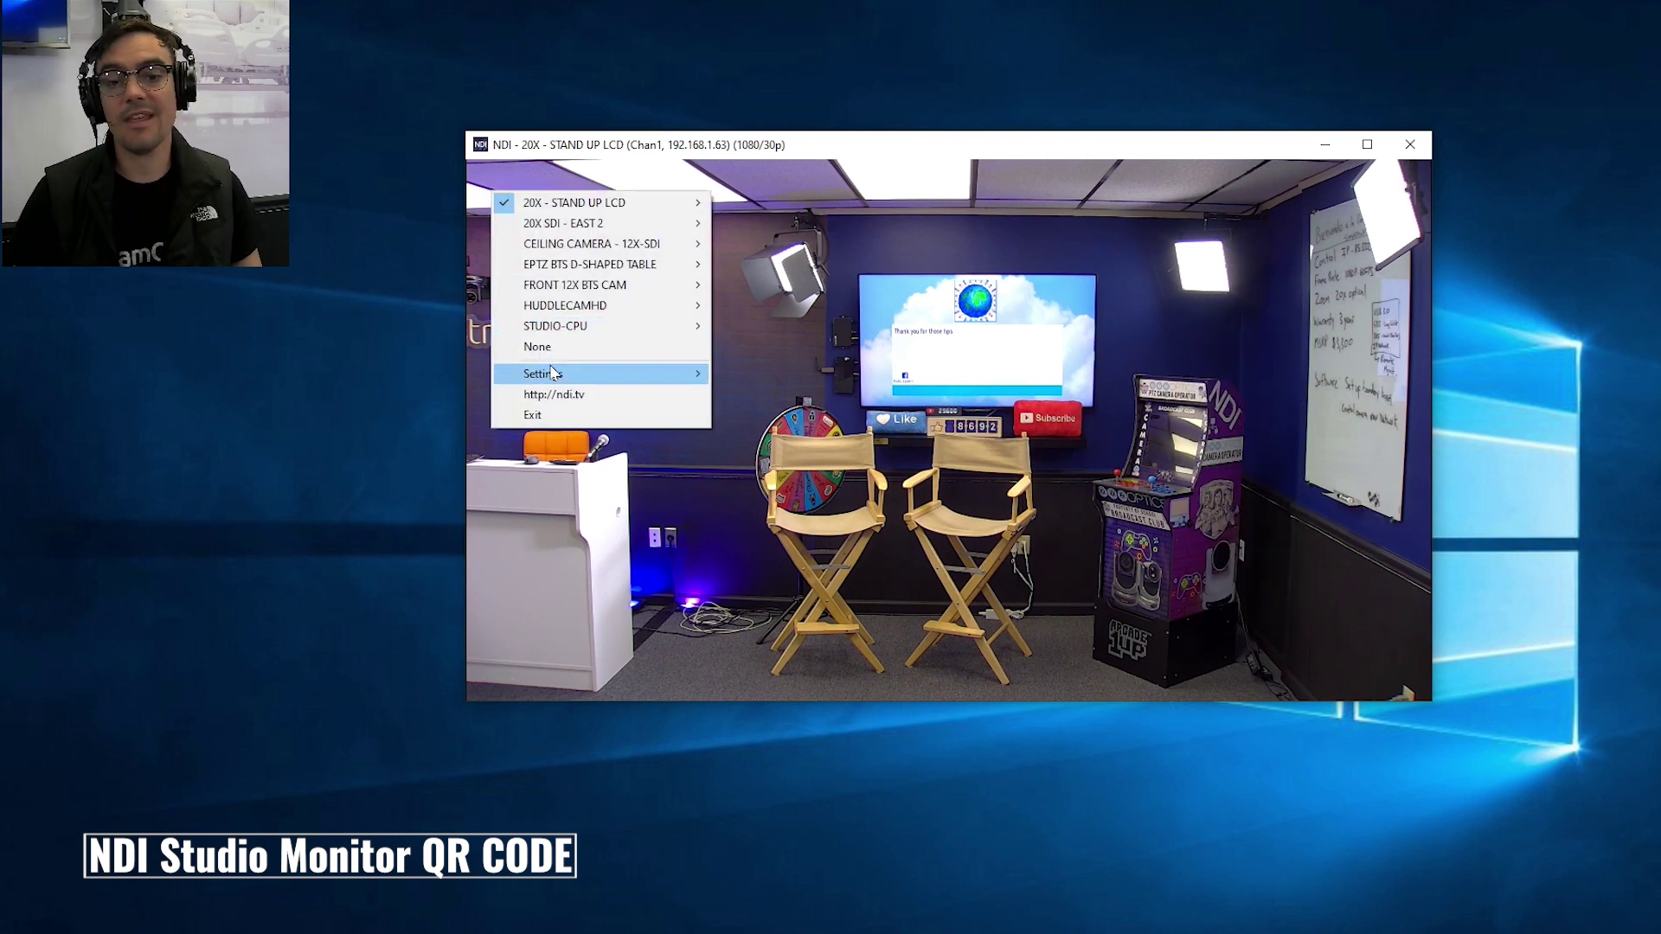
pyautogui.moveTo(554, 373)
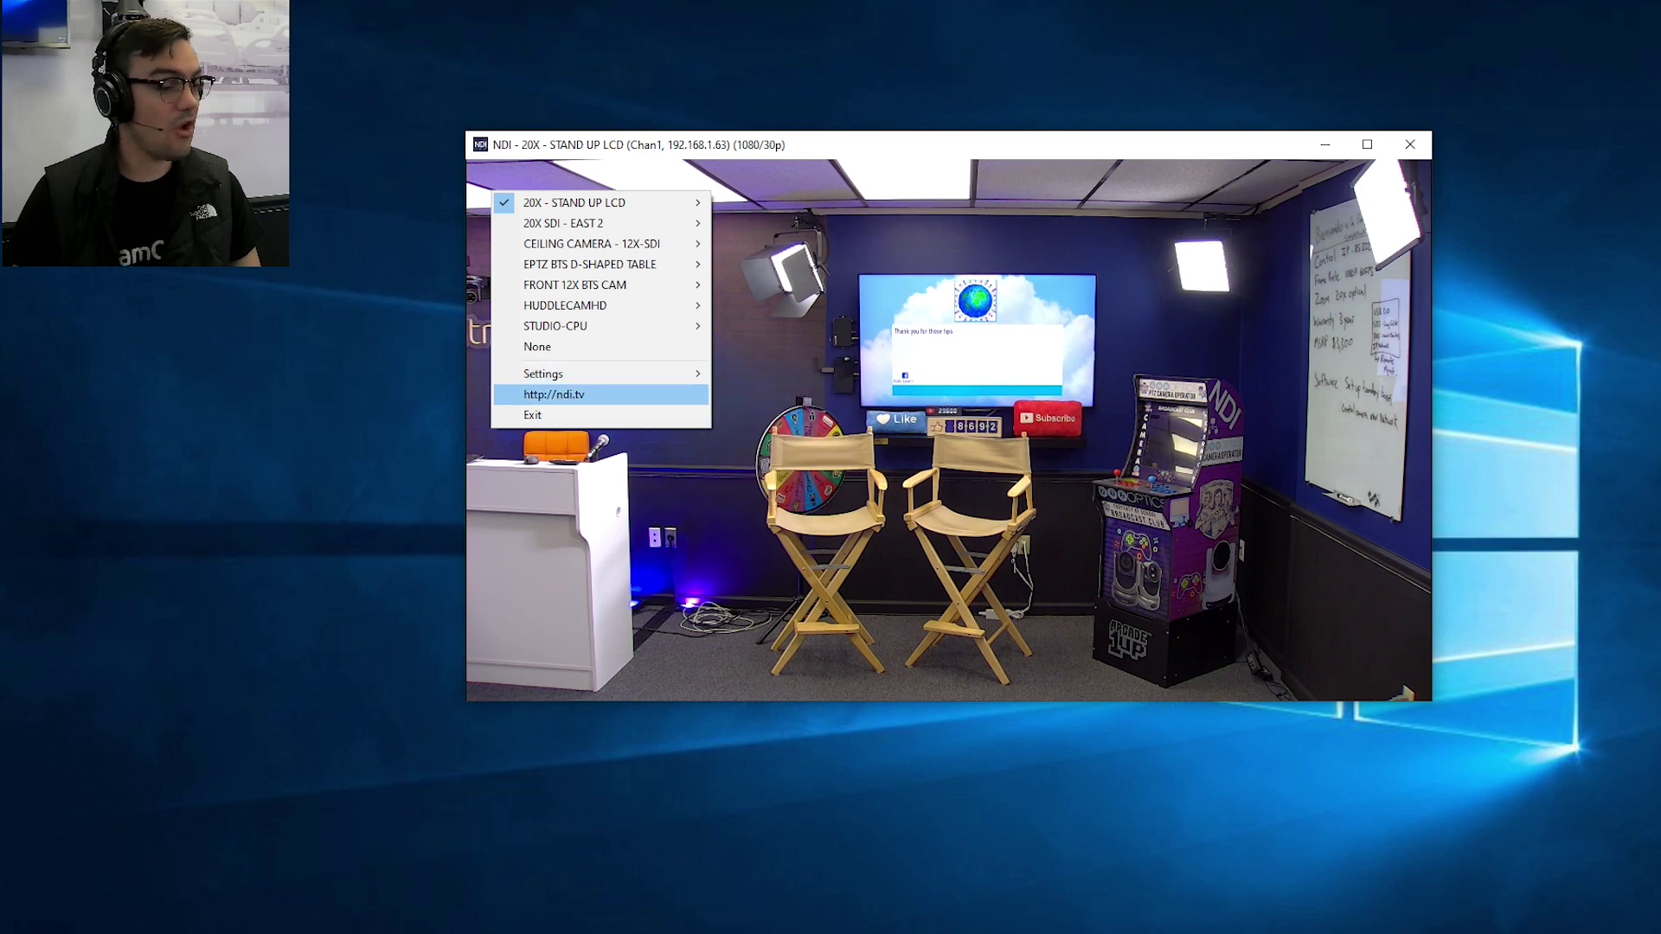
pyautogui.press('Escape')
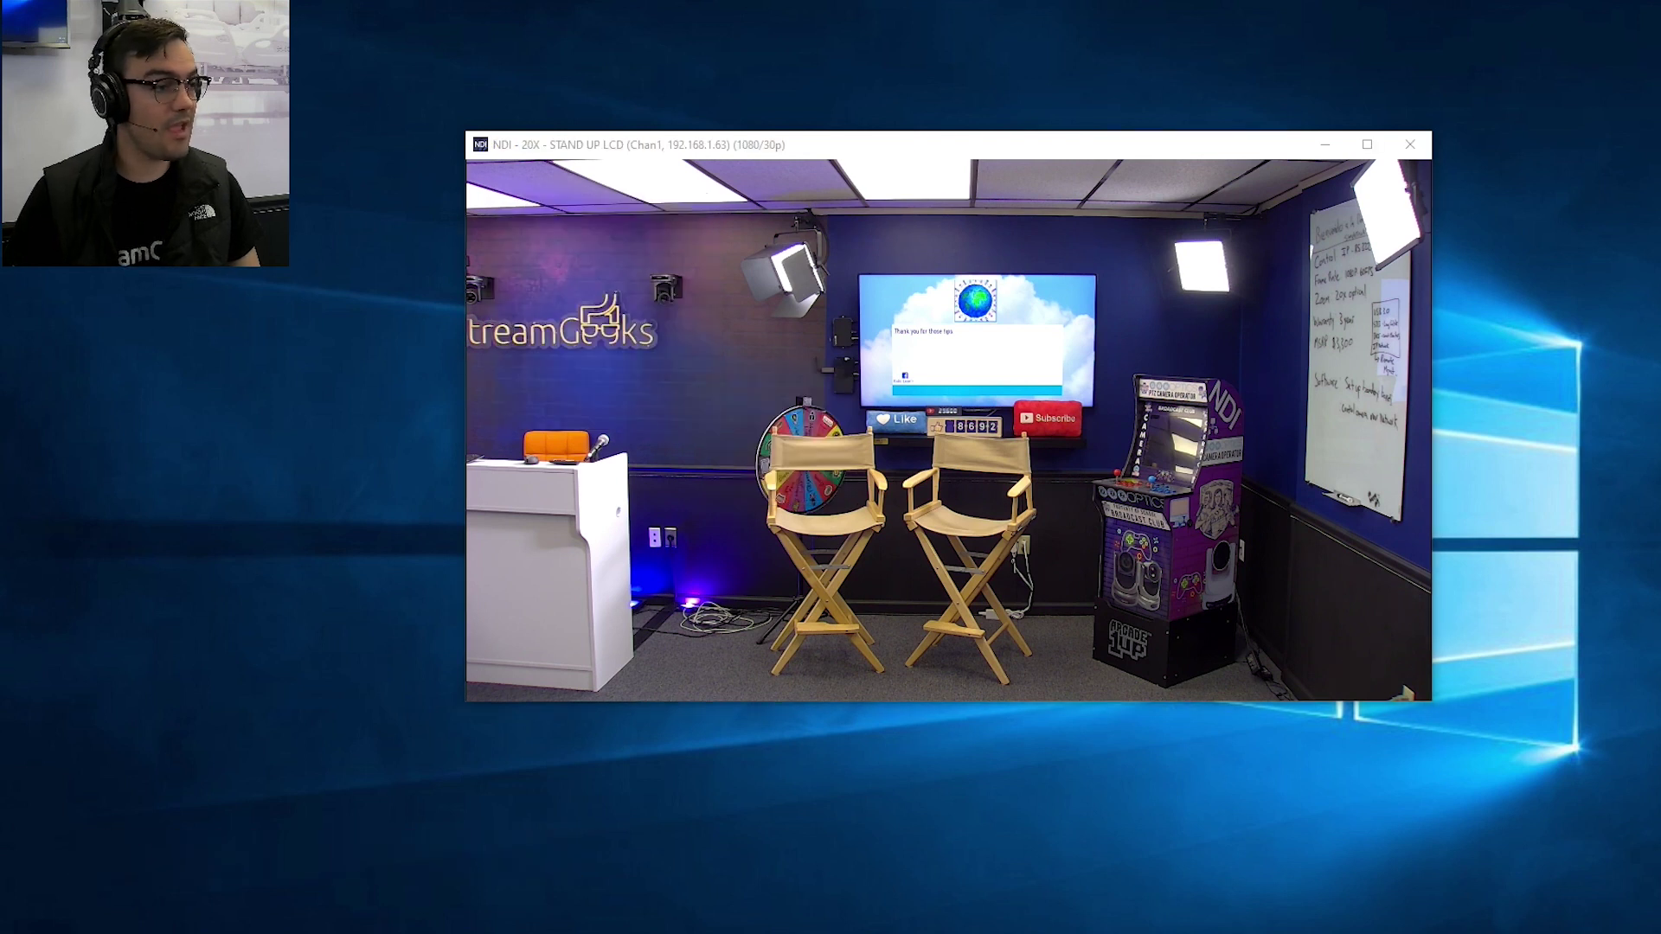
# Browse Settings > Application, close the menu, and pan the camera left with the PTZ joystick
pyautogui.moveTo(832, 302)
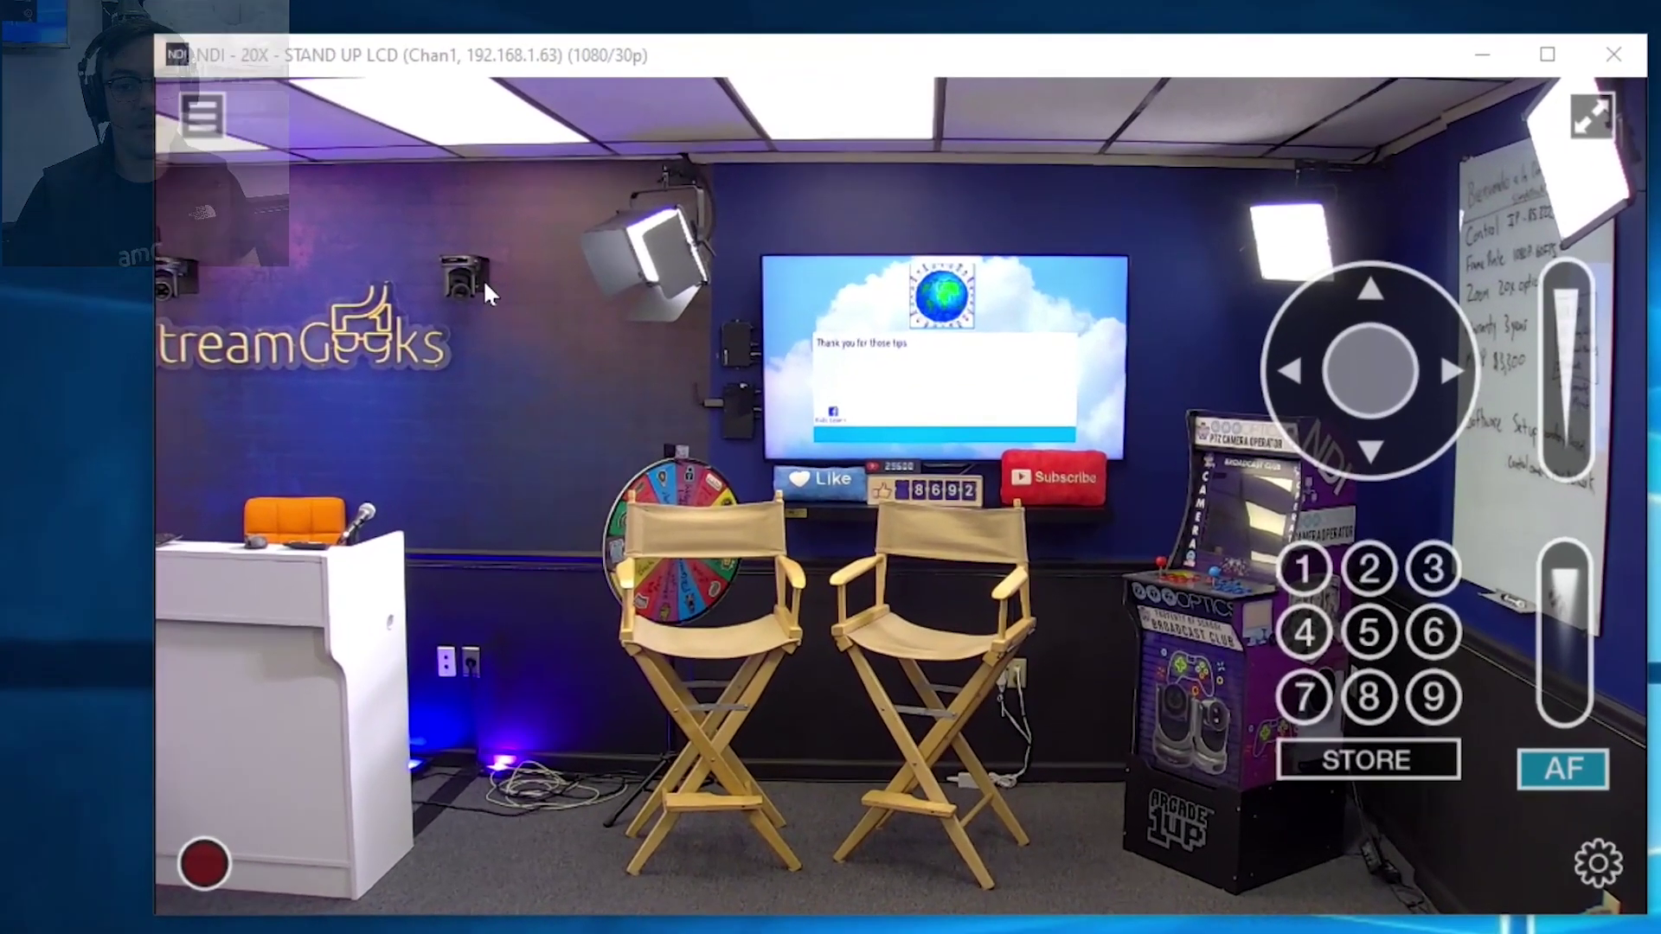
pyautogui.rightClick(482, 278)
pyautogui.moveTo(595, 604)
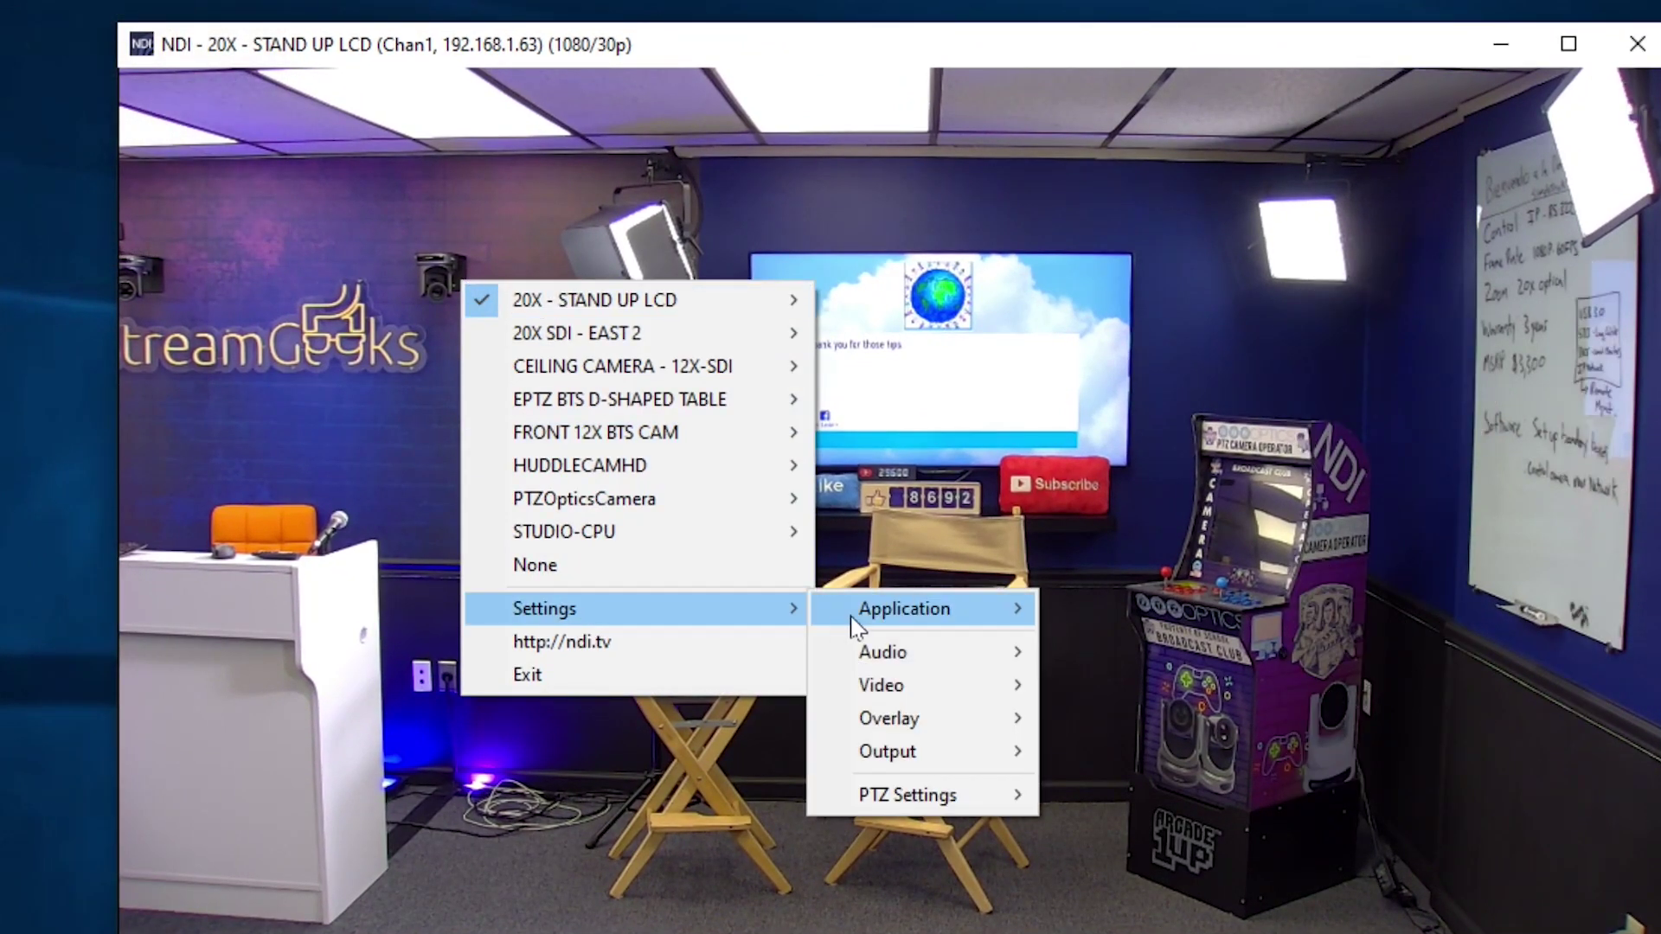
pyautogui.moveTo(1009, 612)
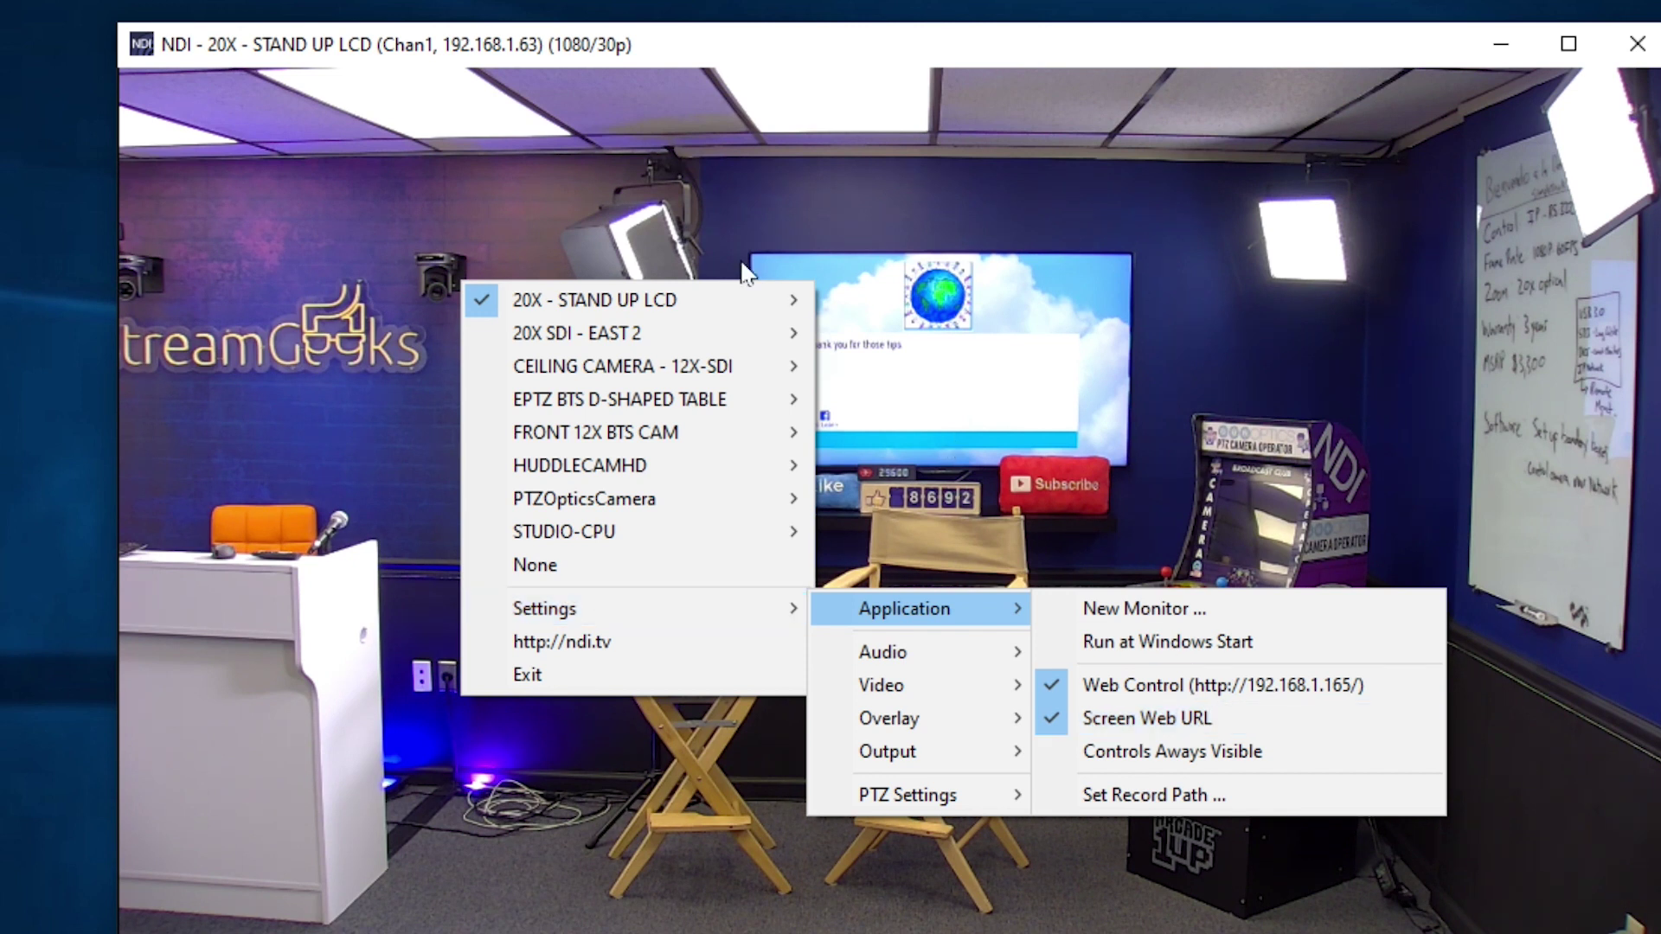
pyautogui.click(1172, 751)
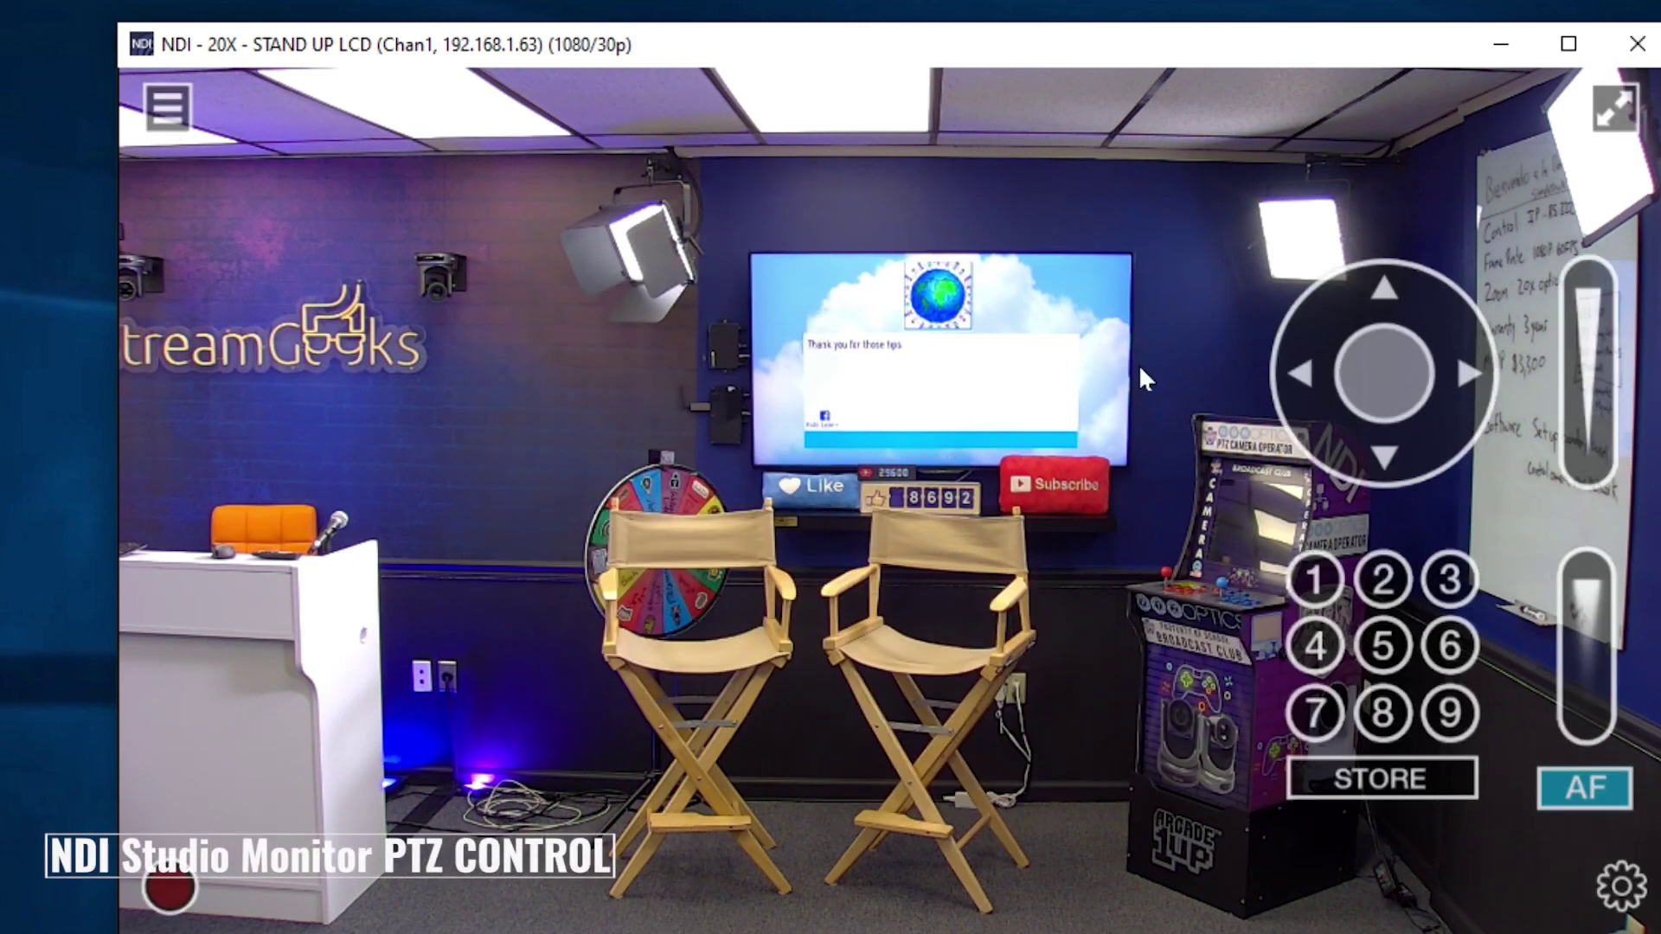
pyautogui.moveTo(1362, 378)
pyautogui.mouseDown()
pyautogui.moveTo(1450, 375)
pyautogui.moveTo(1327, 411)
pyautogui.moveTo(1372, 386)
pyautogui.moveTo(1364, 398)
pyautogui.moveTo(1350, 352)
pyautogui.moveTo(1412, 356)
pyautogui.moveTo(1409, 381)
pyautogui.moveTo(1382, 381)
pyautogui.mouseUp()
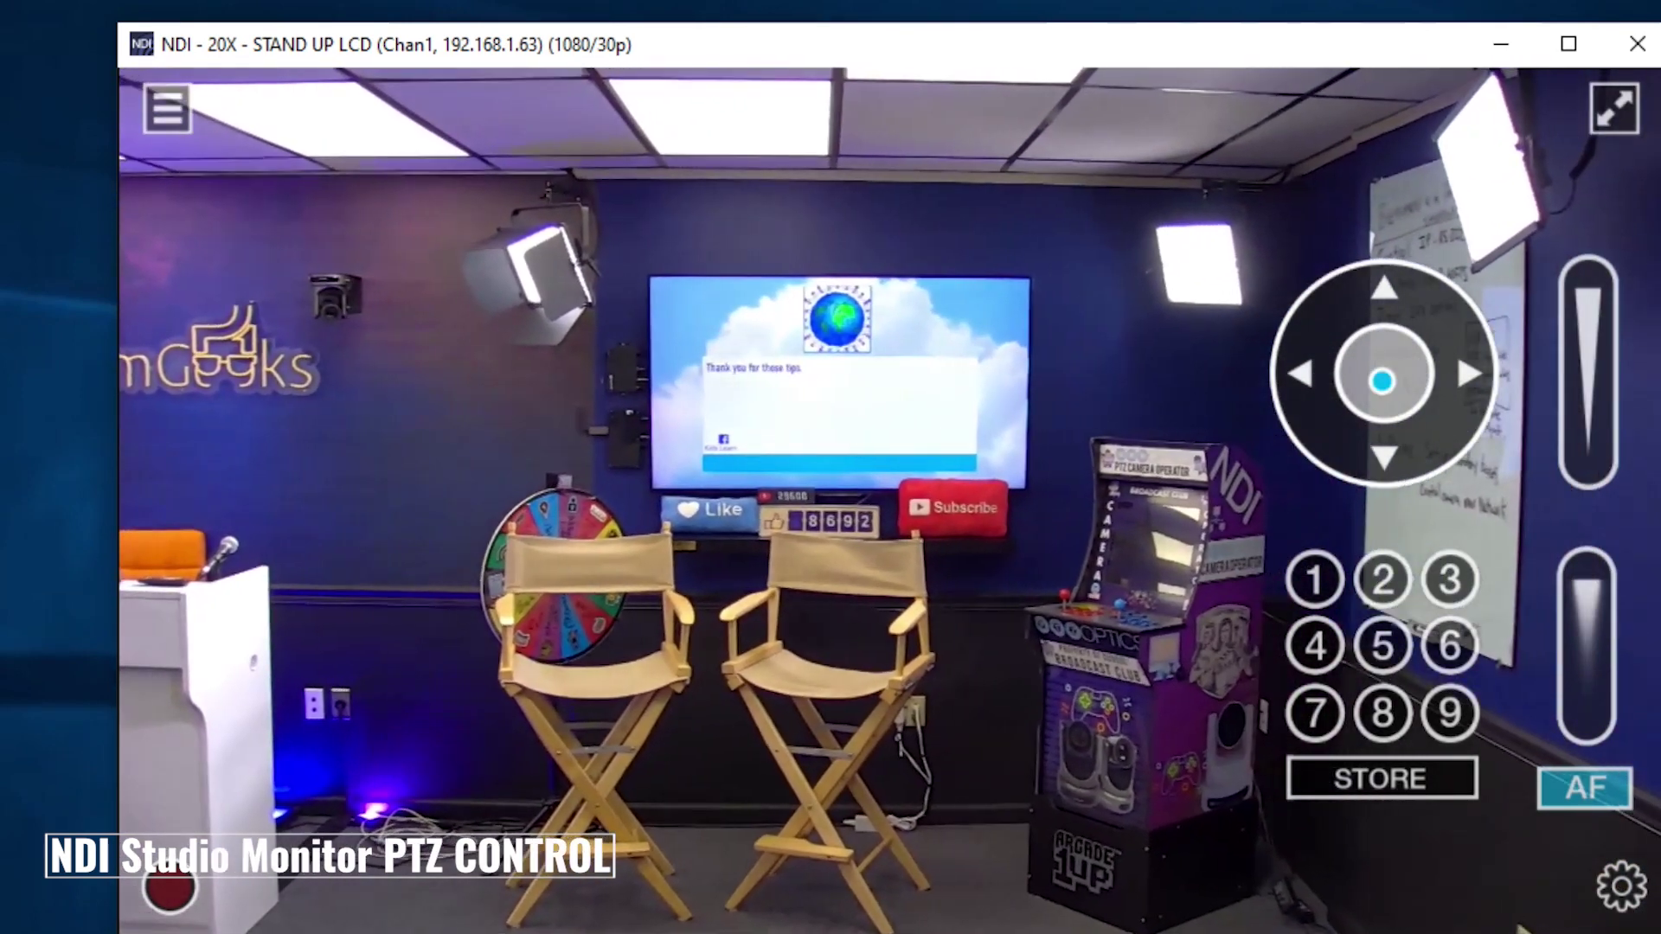
# Check the Settings > PTZ Settings submenu from the video's right-click menu
pyautogui.rightClick(767, 324)
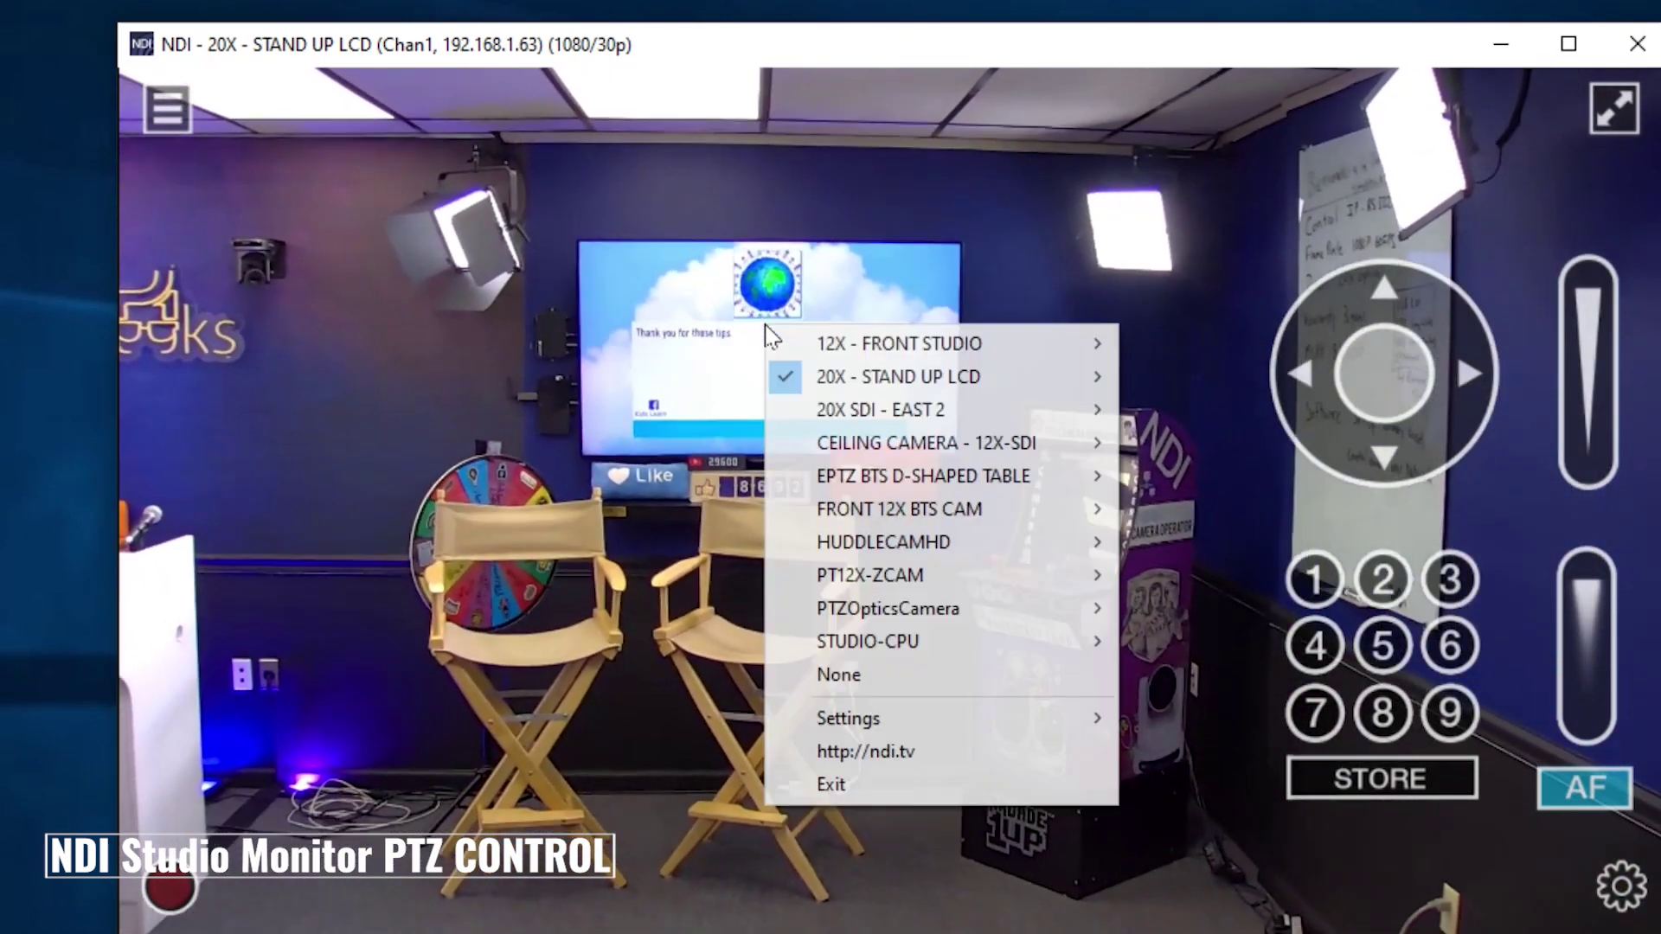
pyautogui.moveTo(951, 729)
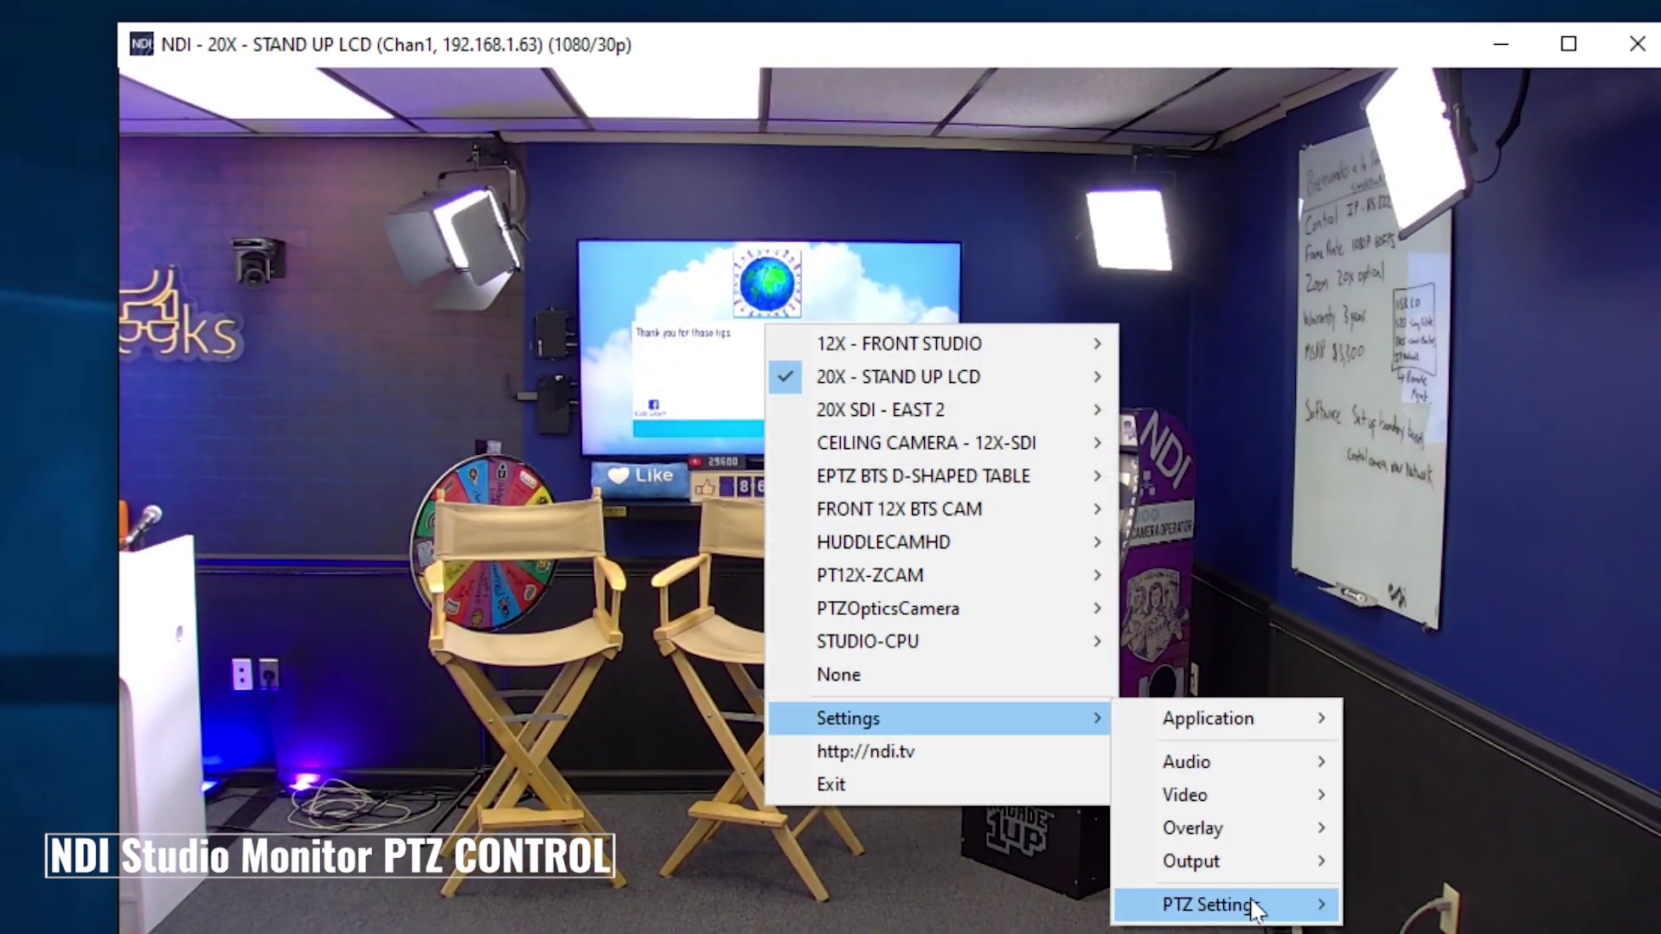
pyautogui.moveTo(1254, 905)
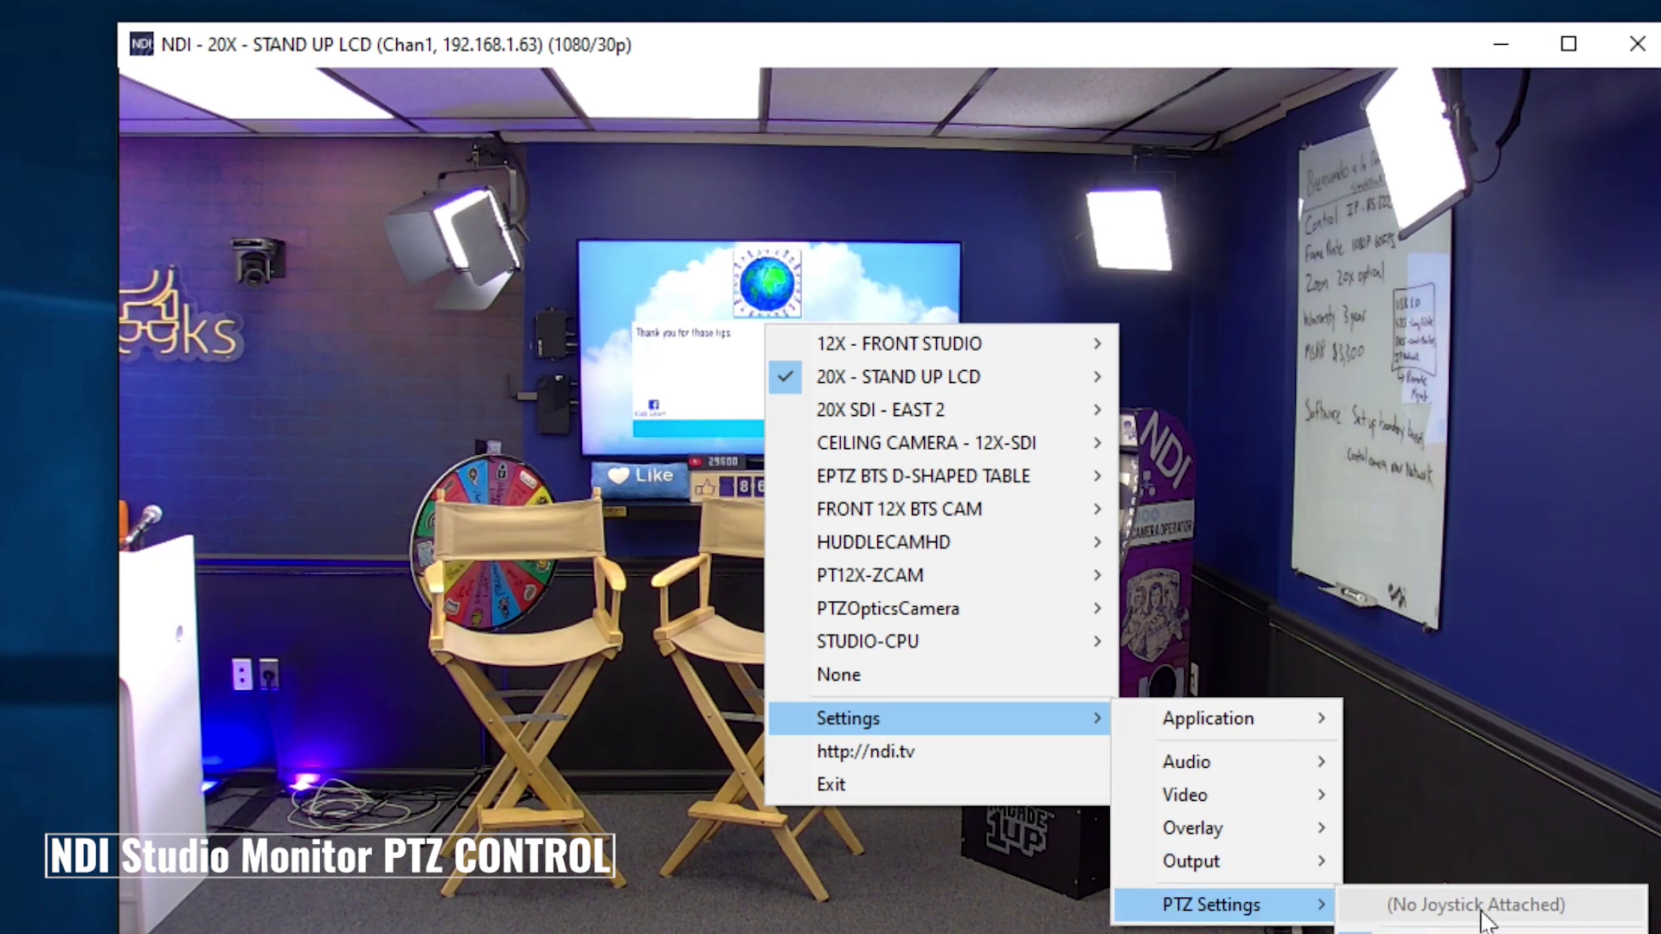
# Reopen the menu near the top of the video and browse to Settings > Application
pyautogui.rightClick(455, 206)
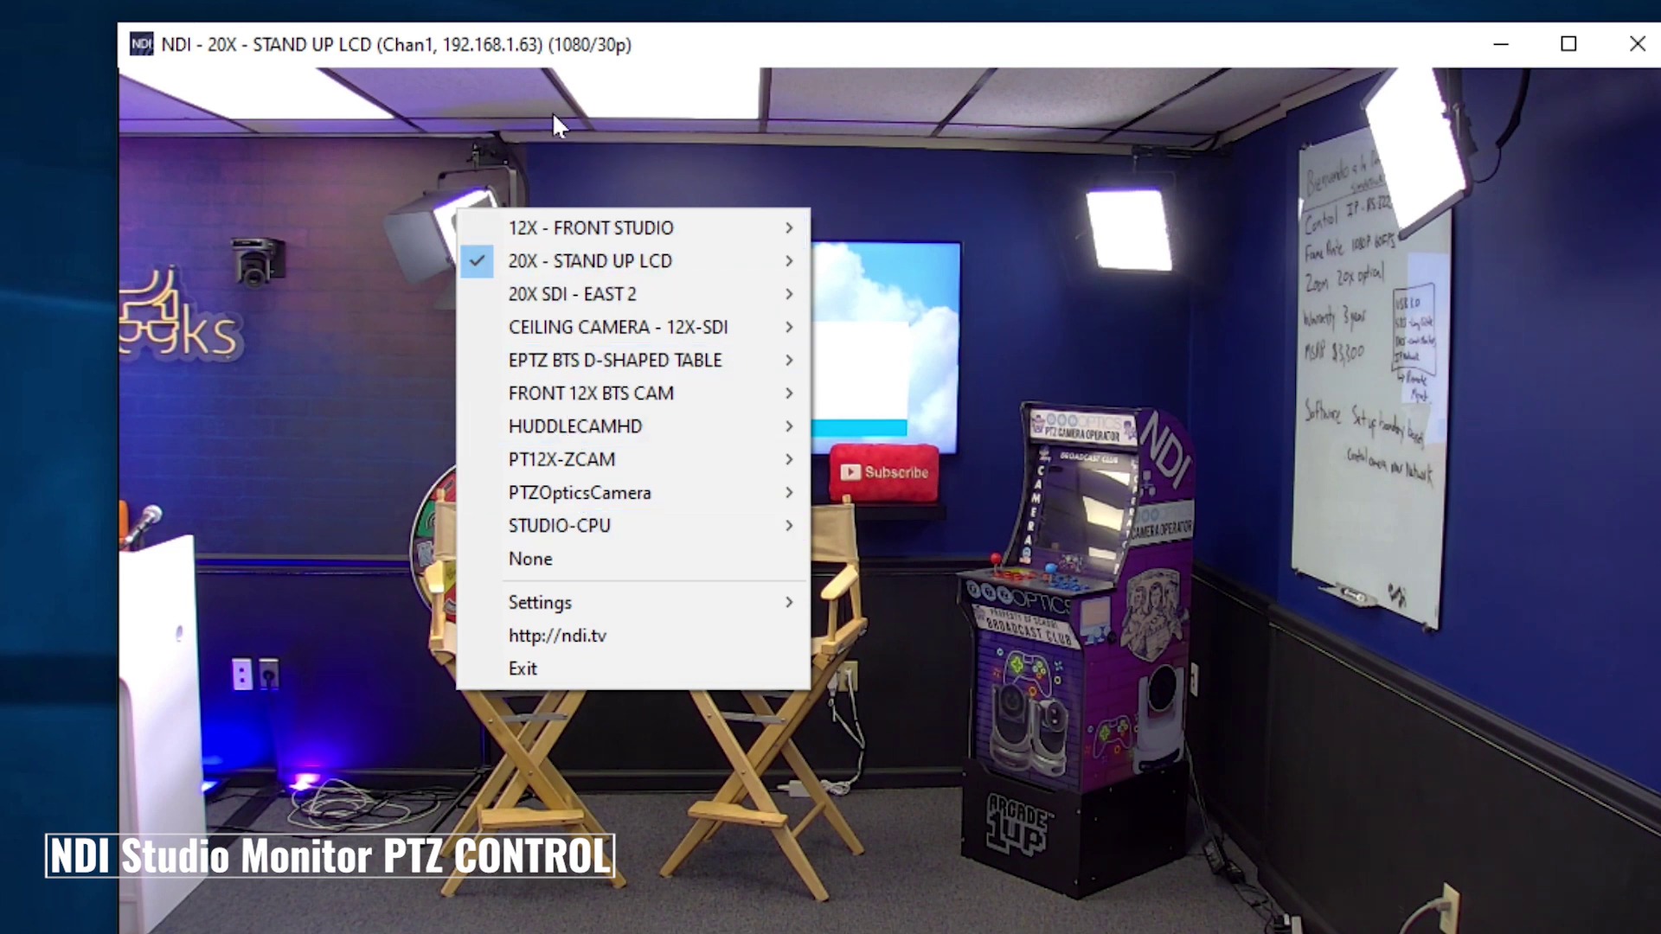
pyautogui.rightClick(178, 97)
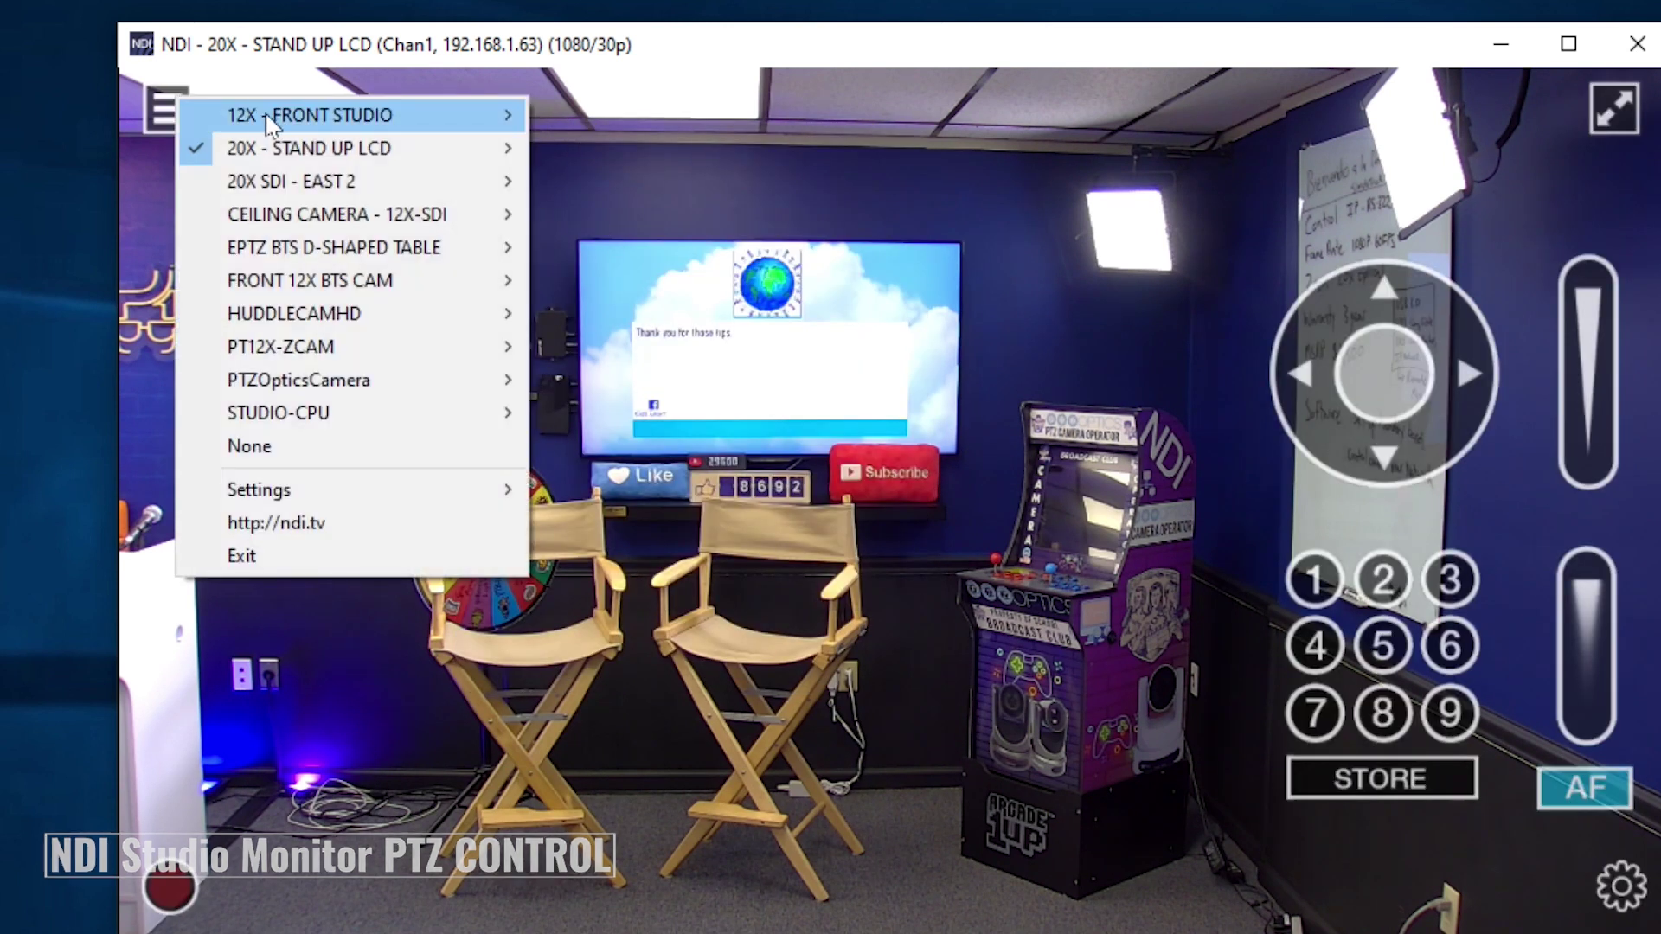
pyautogui.moveTo(271, 223)
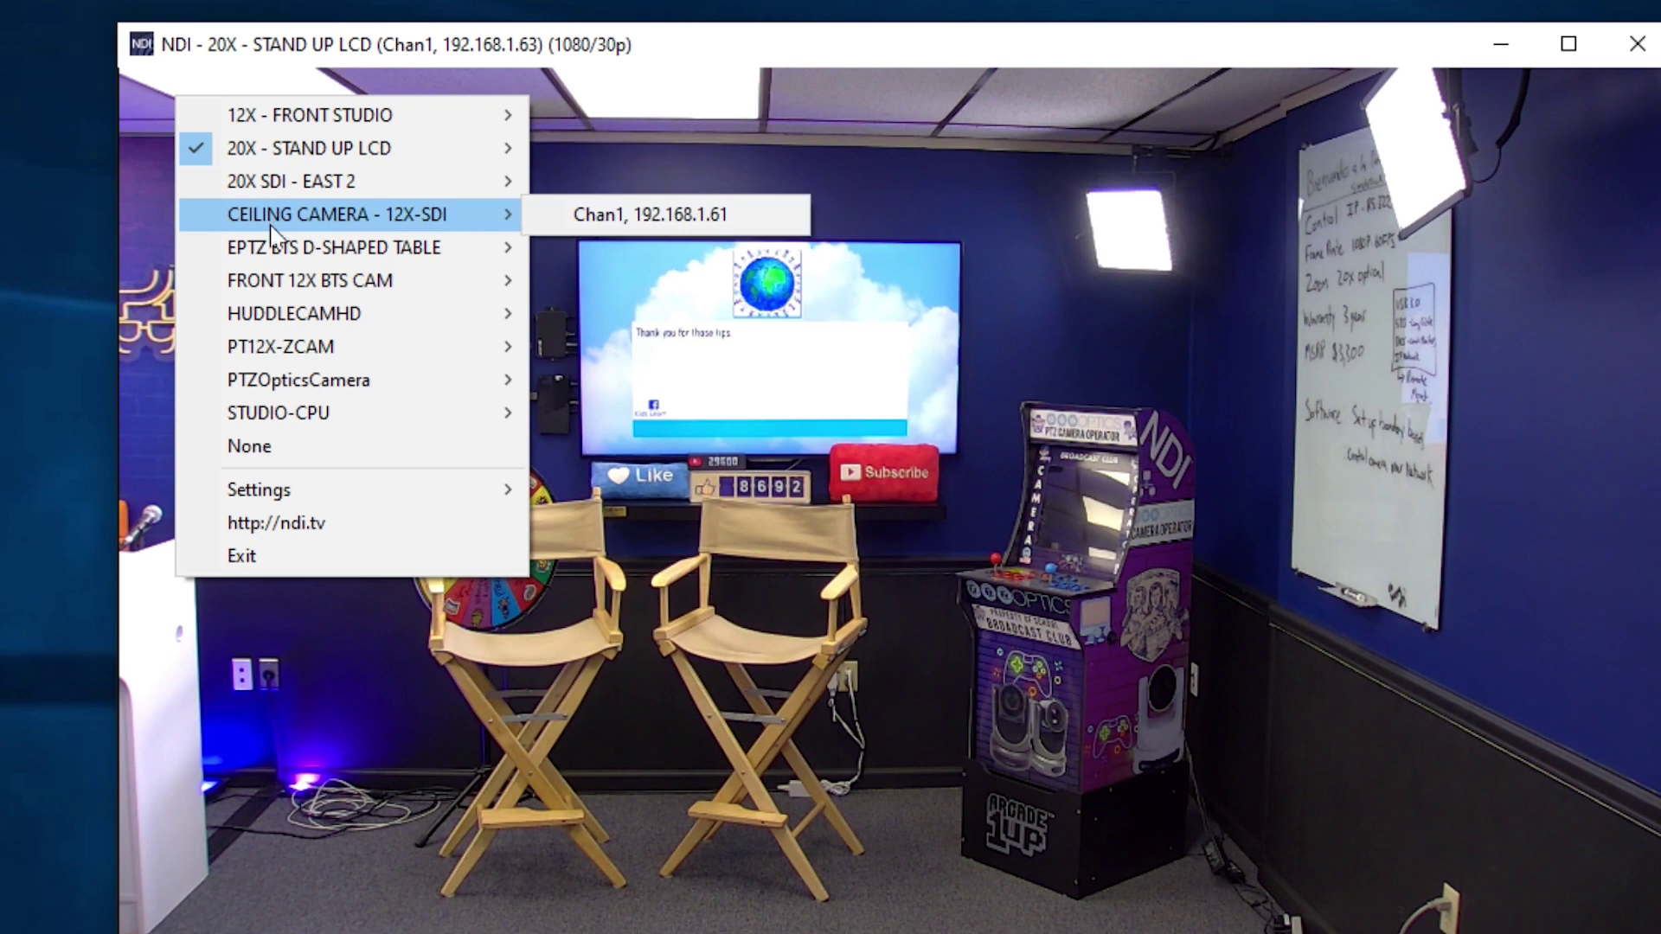
pyautogui.moveTo(320, 320)
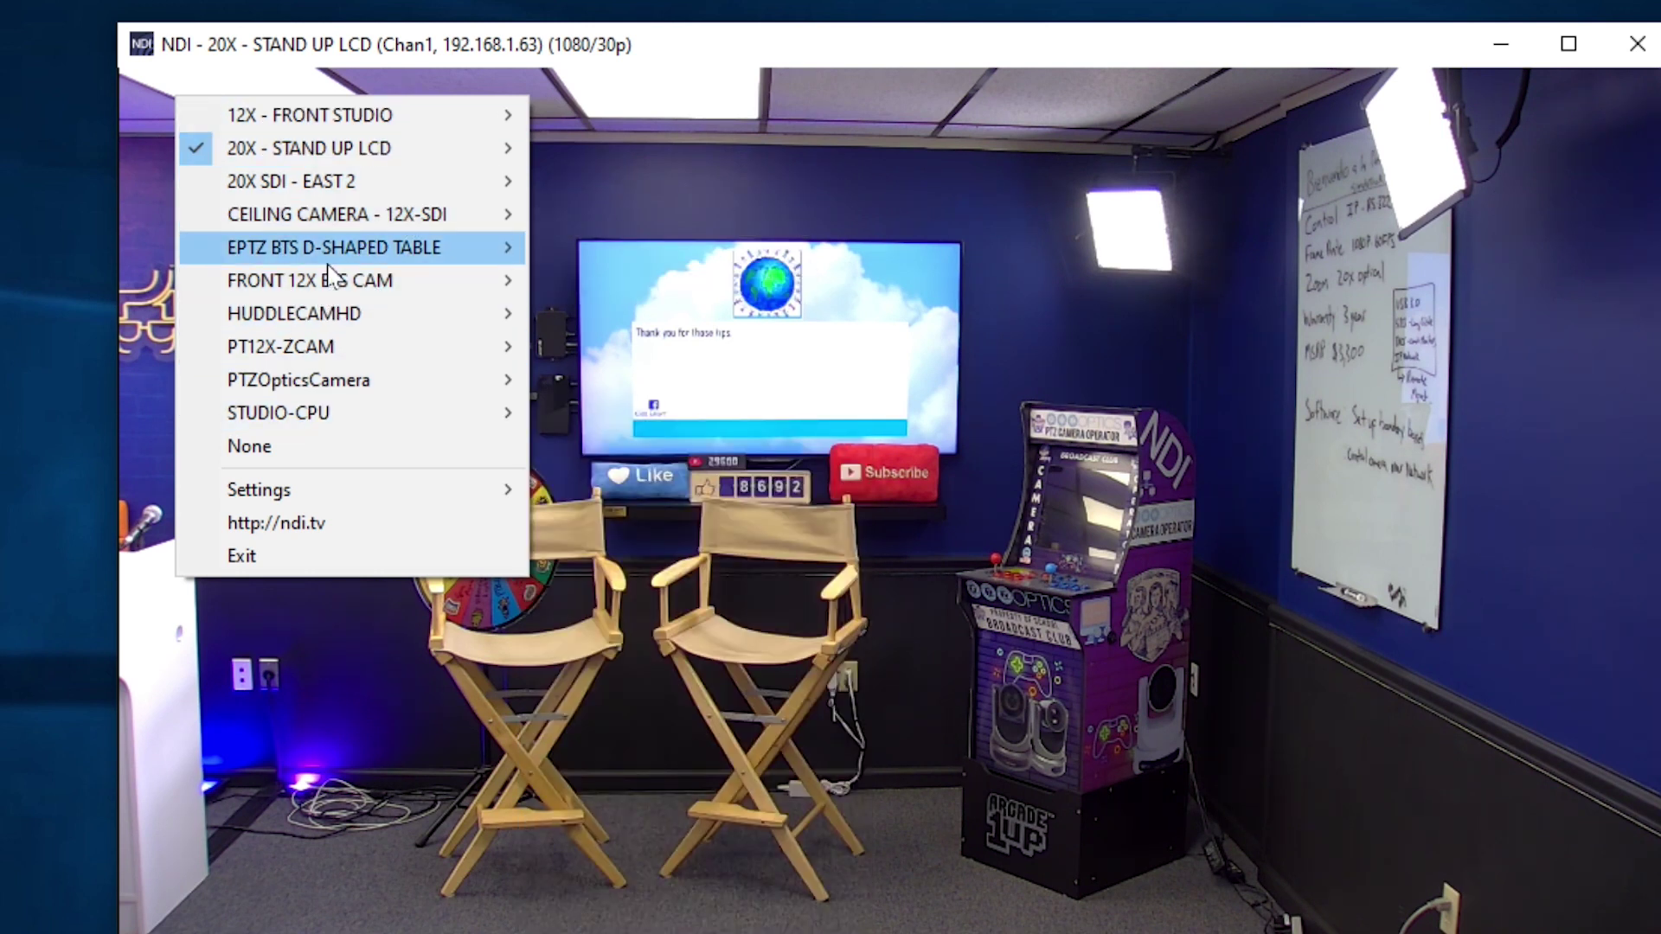
pyautogui.moveTo(373, 256)
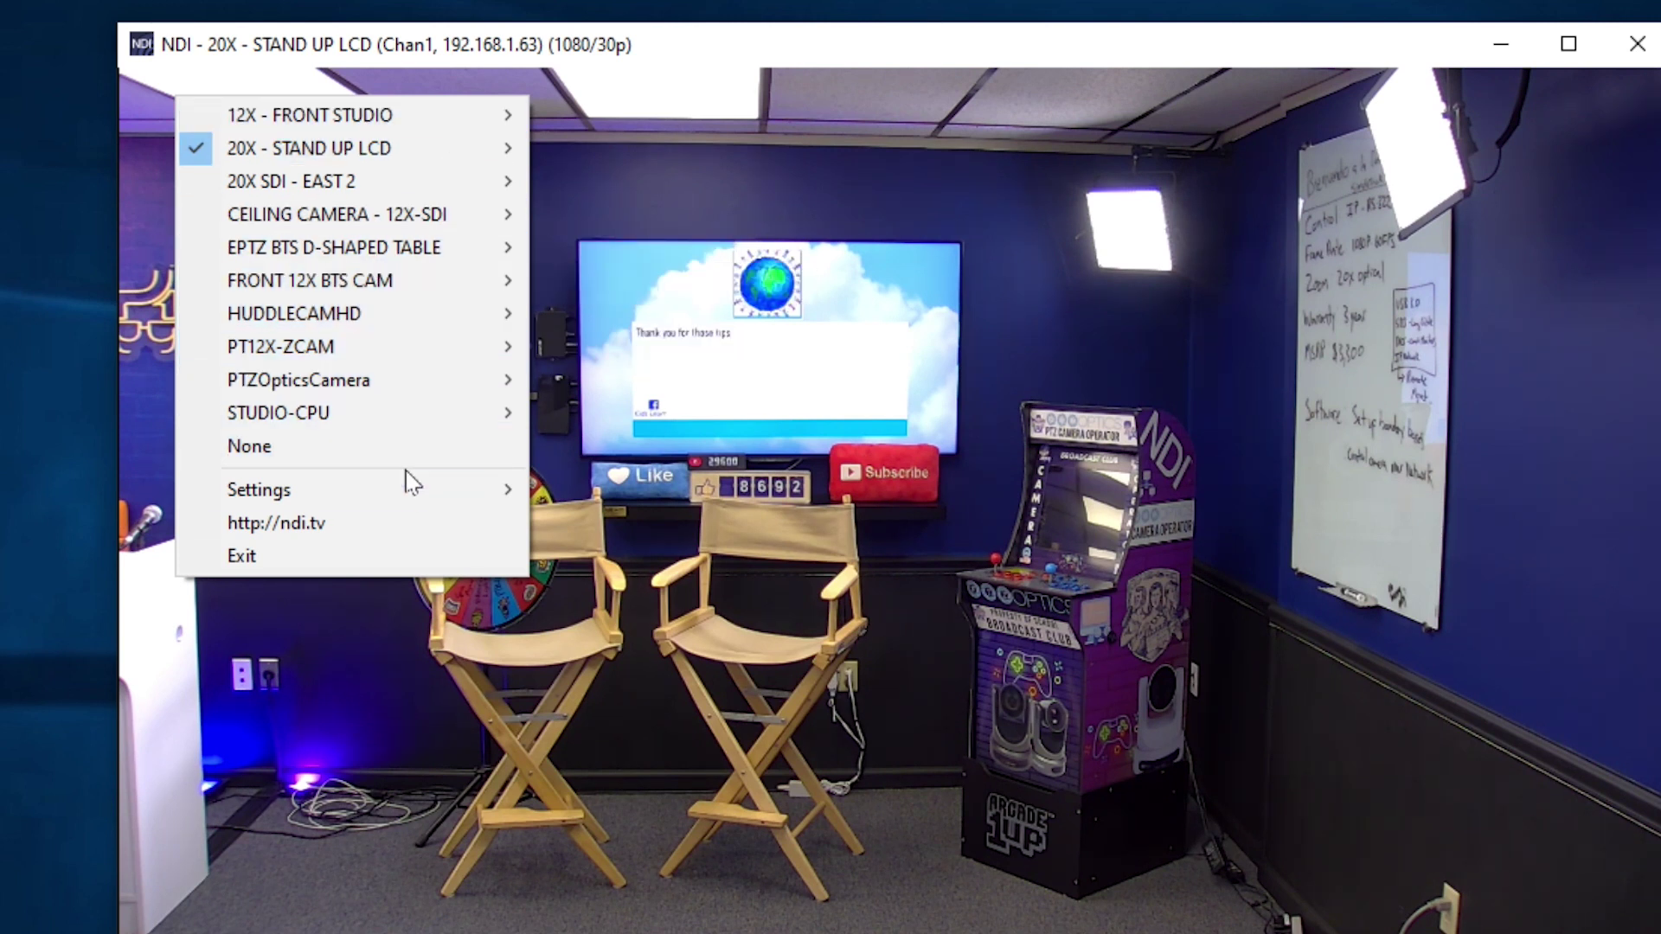
pyautogui.moveTo(404, 486)
pyautogui.moveTo(629, 500)
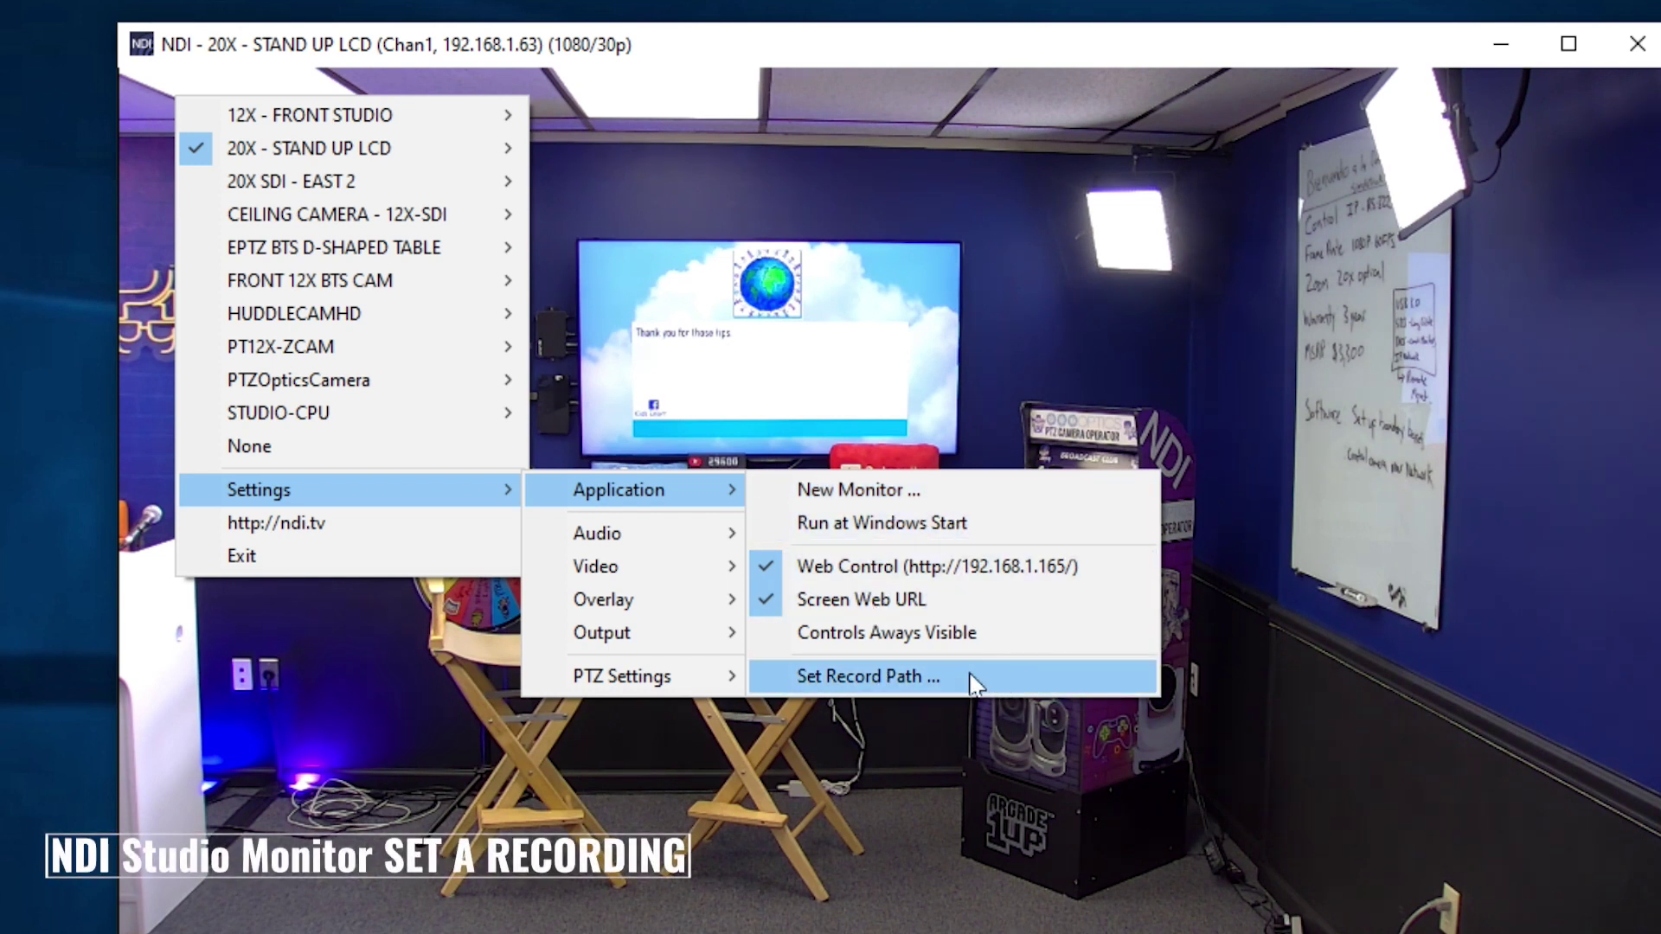
# Try Set Record Path, then reopen Settings > Application to view Web Control and Screen Web URL
pyautogui.click(186, 879)
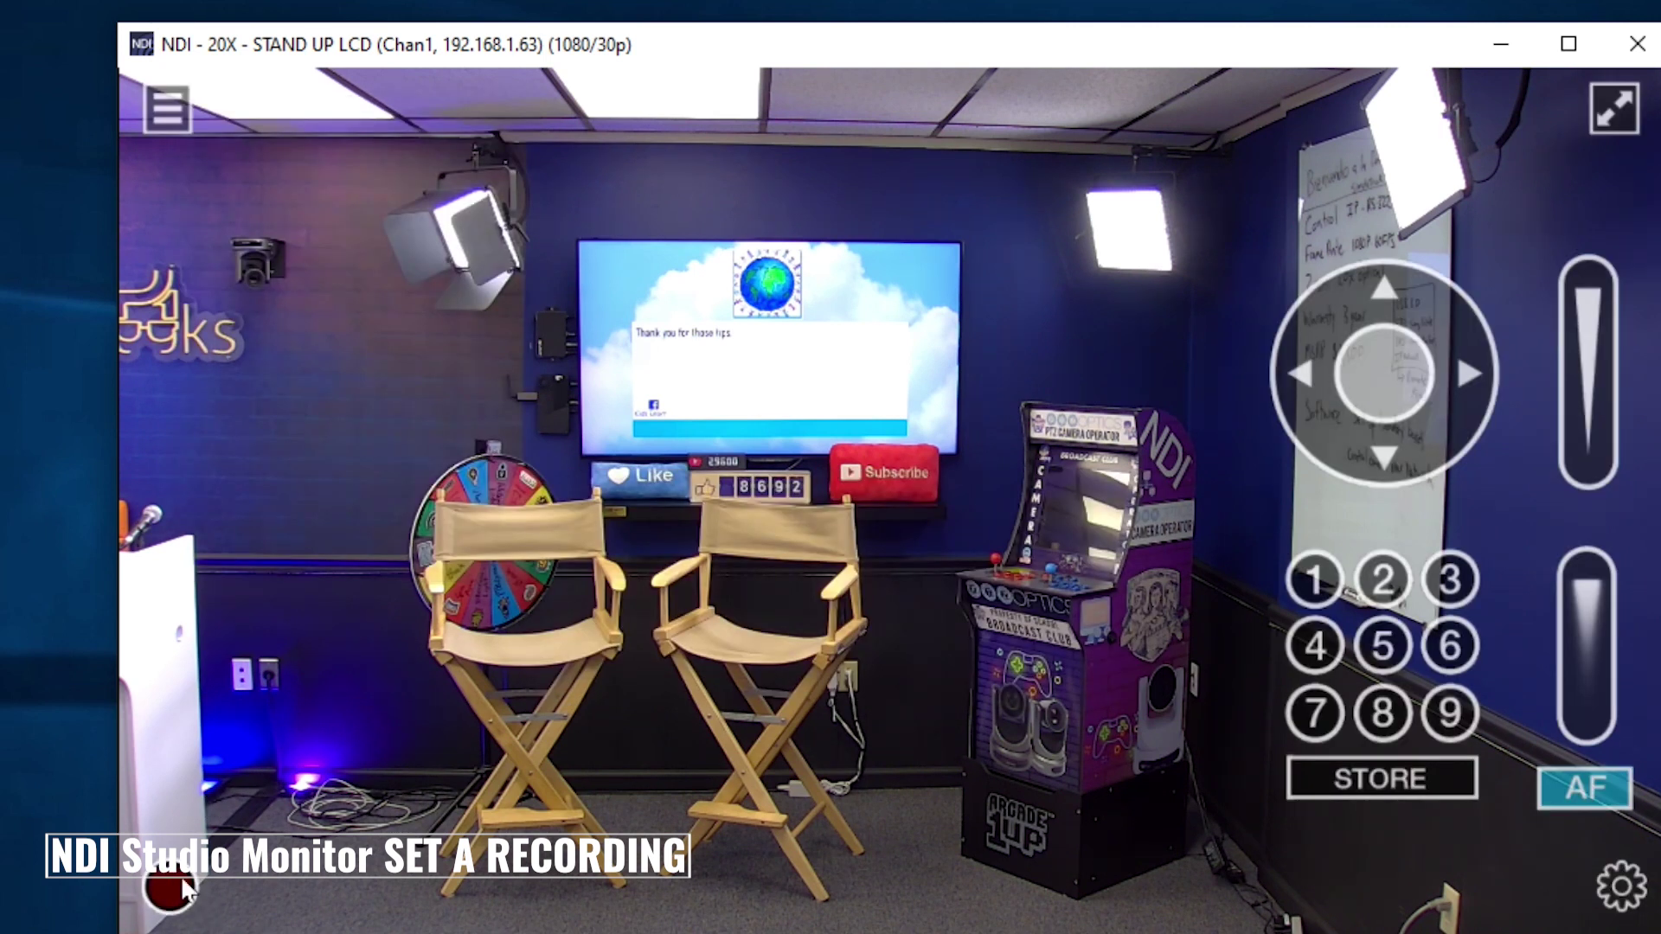
pyautogui.rightClick(532, 426)
pyautogui.moveTo(802, 726)
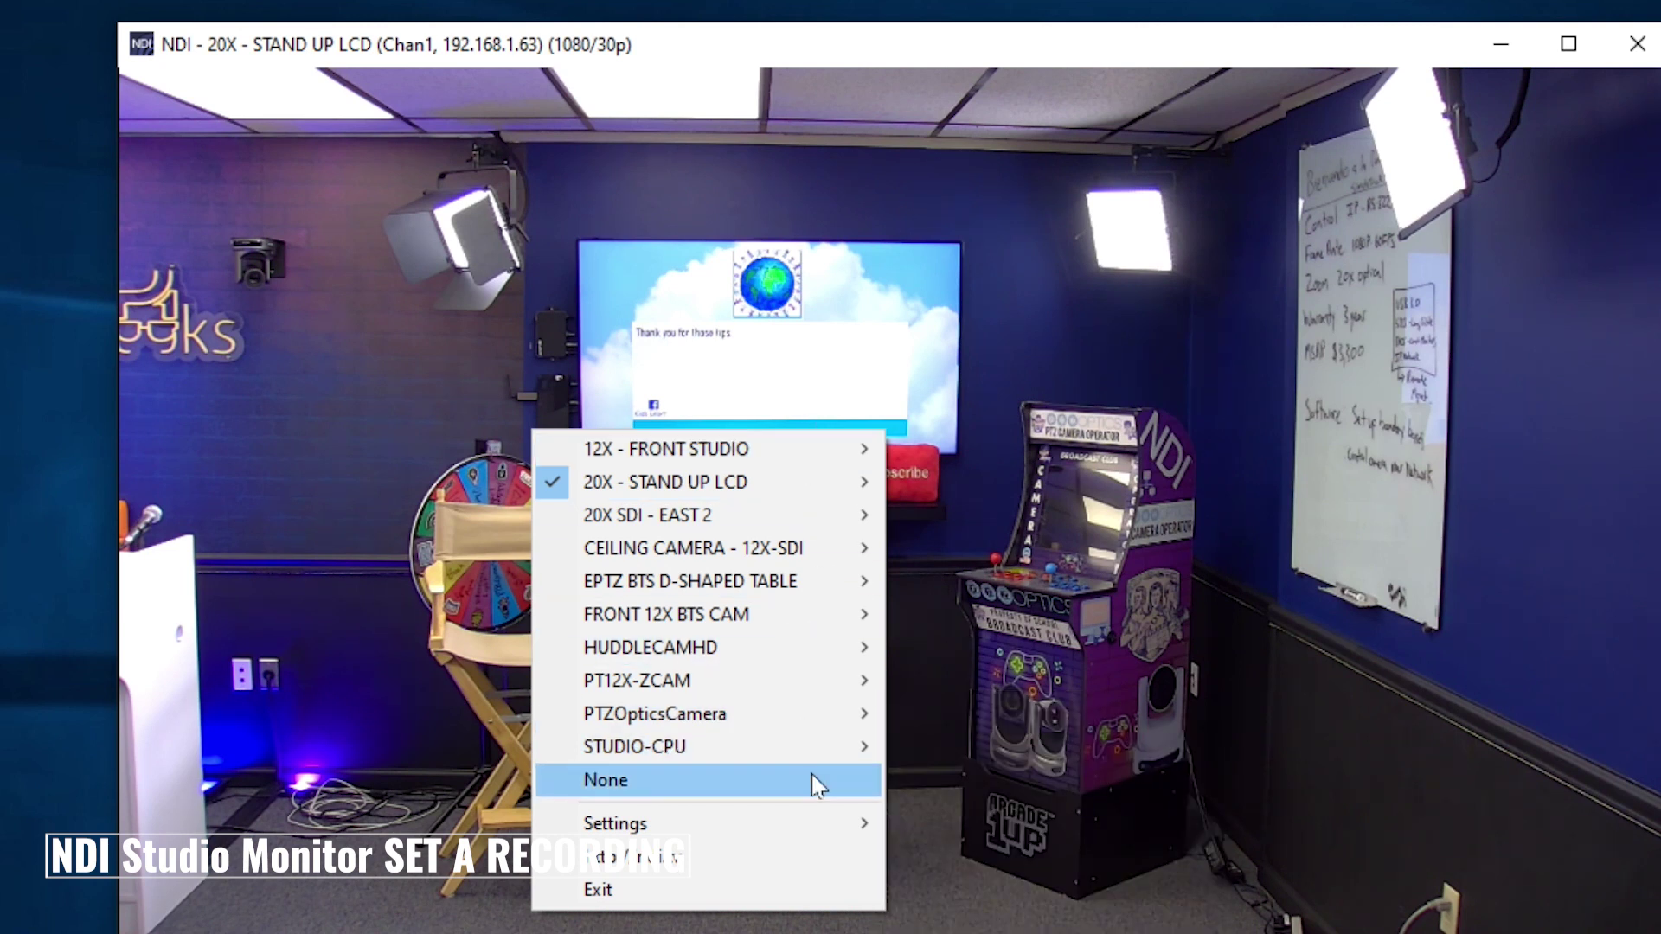
pyautogui.moveTo(808, 830)
pyautogui.moveTo(972, 823)
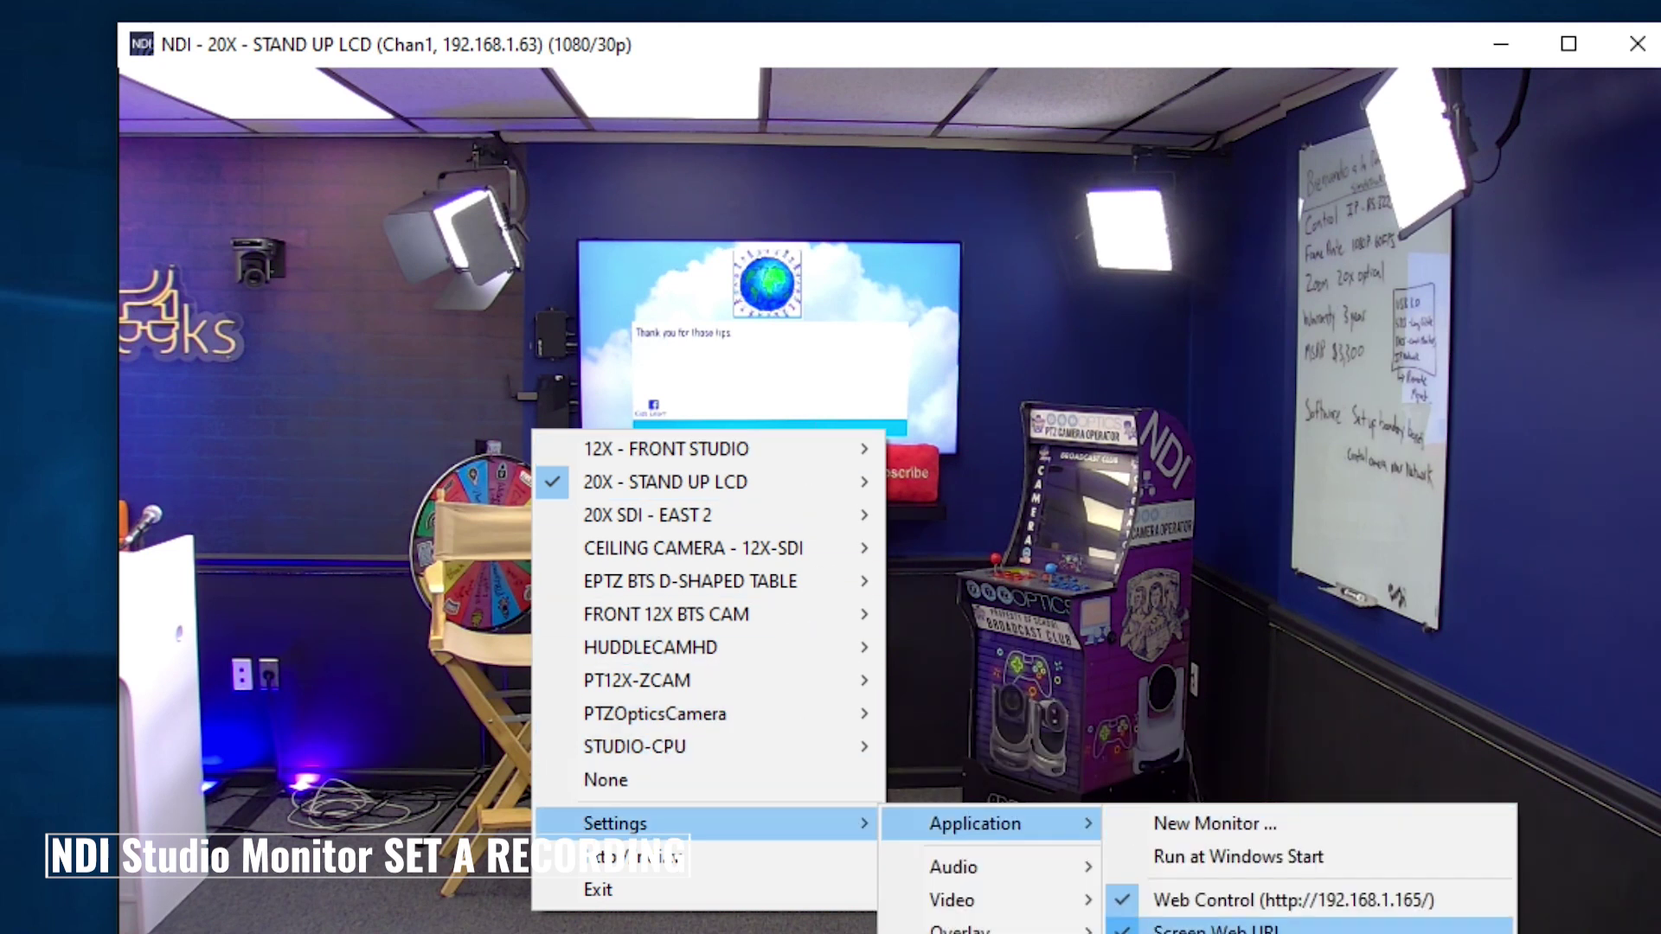
# Turn on the Center Cross guide from Settings > Video
pyautogui.rightClick(740, 237)
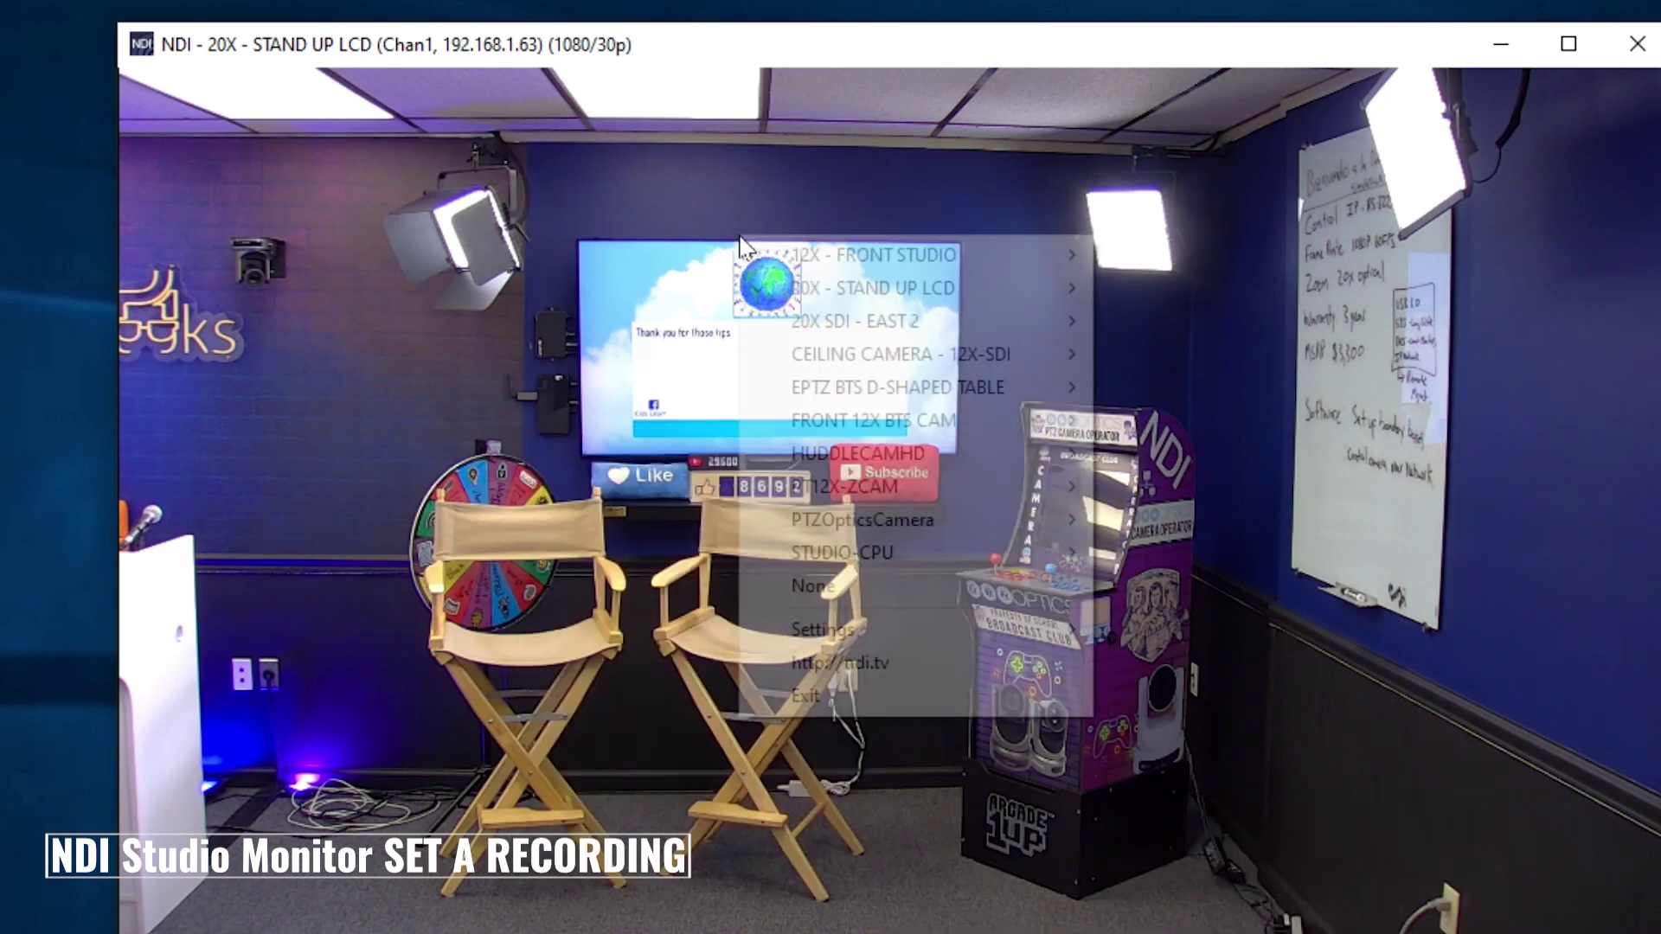
pyautogui.moveTo(926, 641)
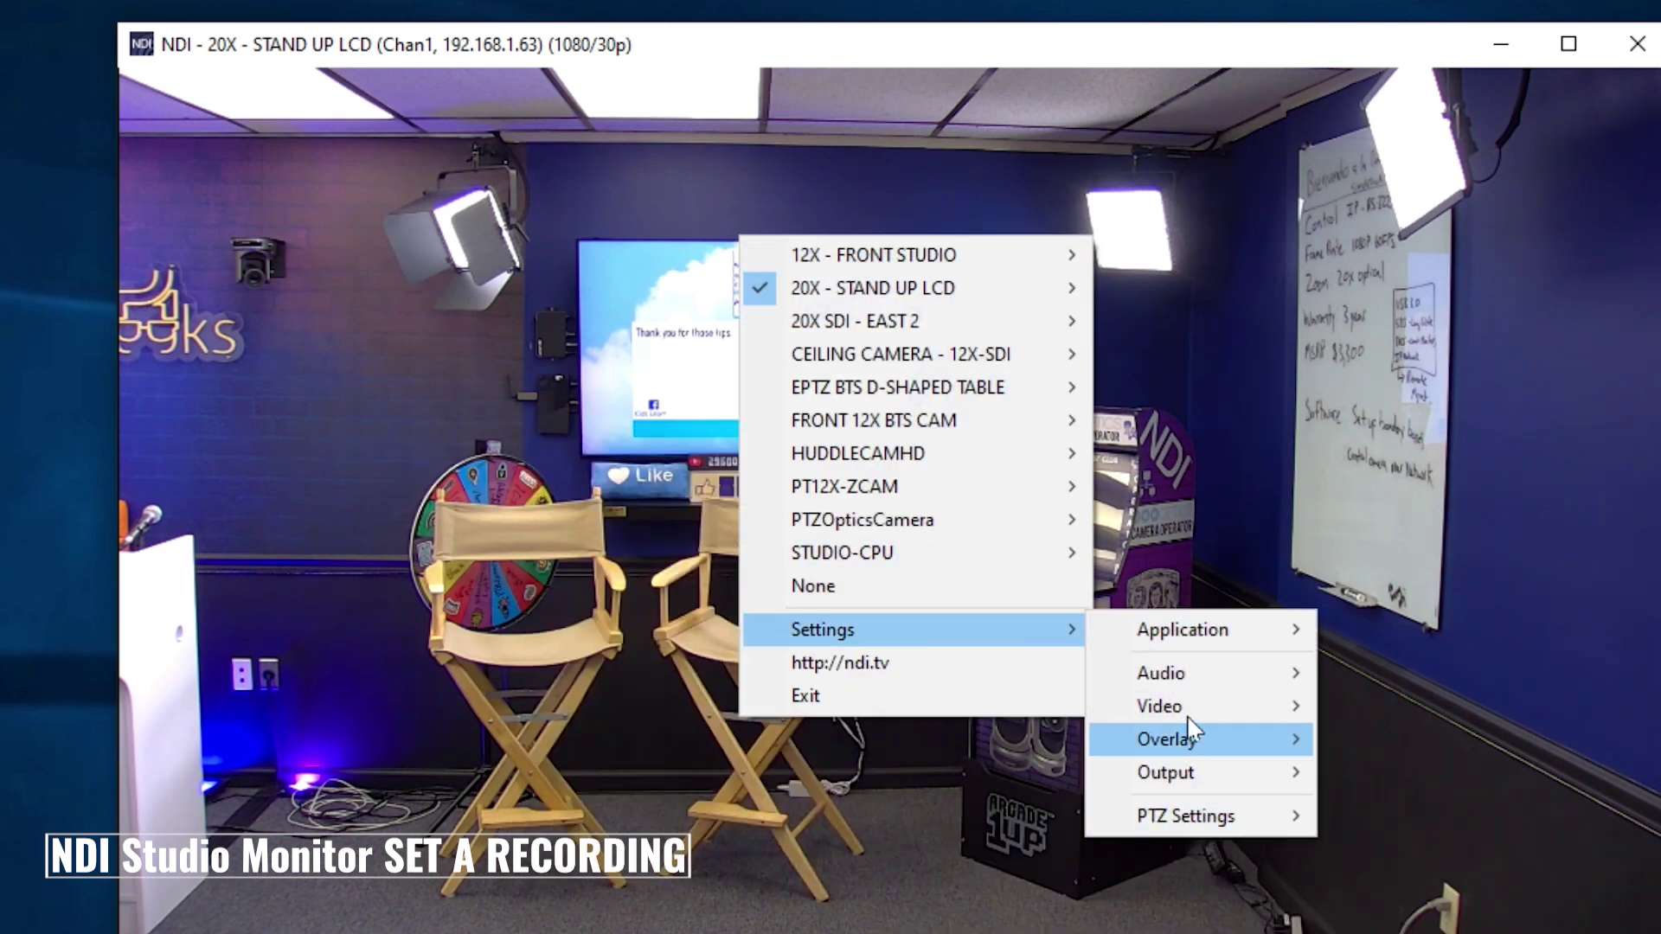
pyautogui.moveTo(1209, 644)
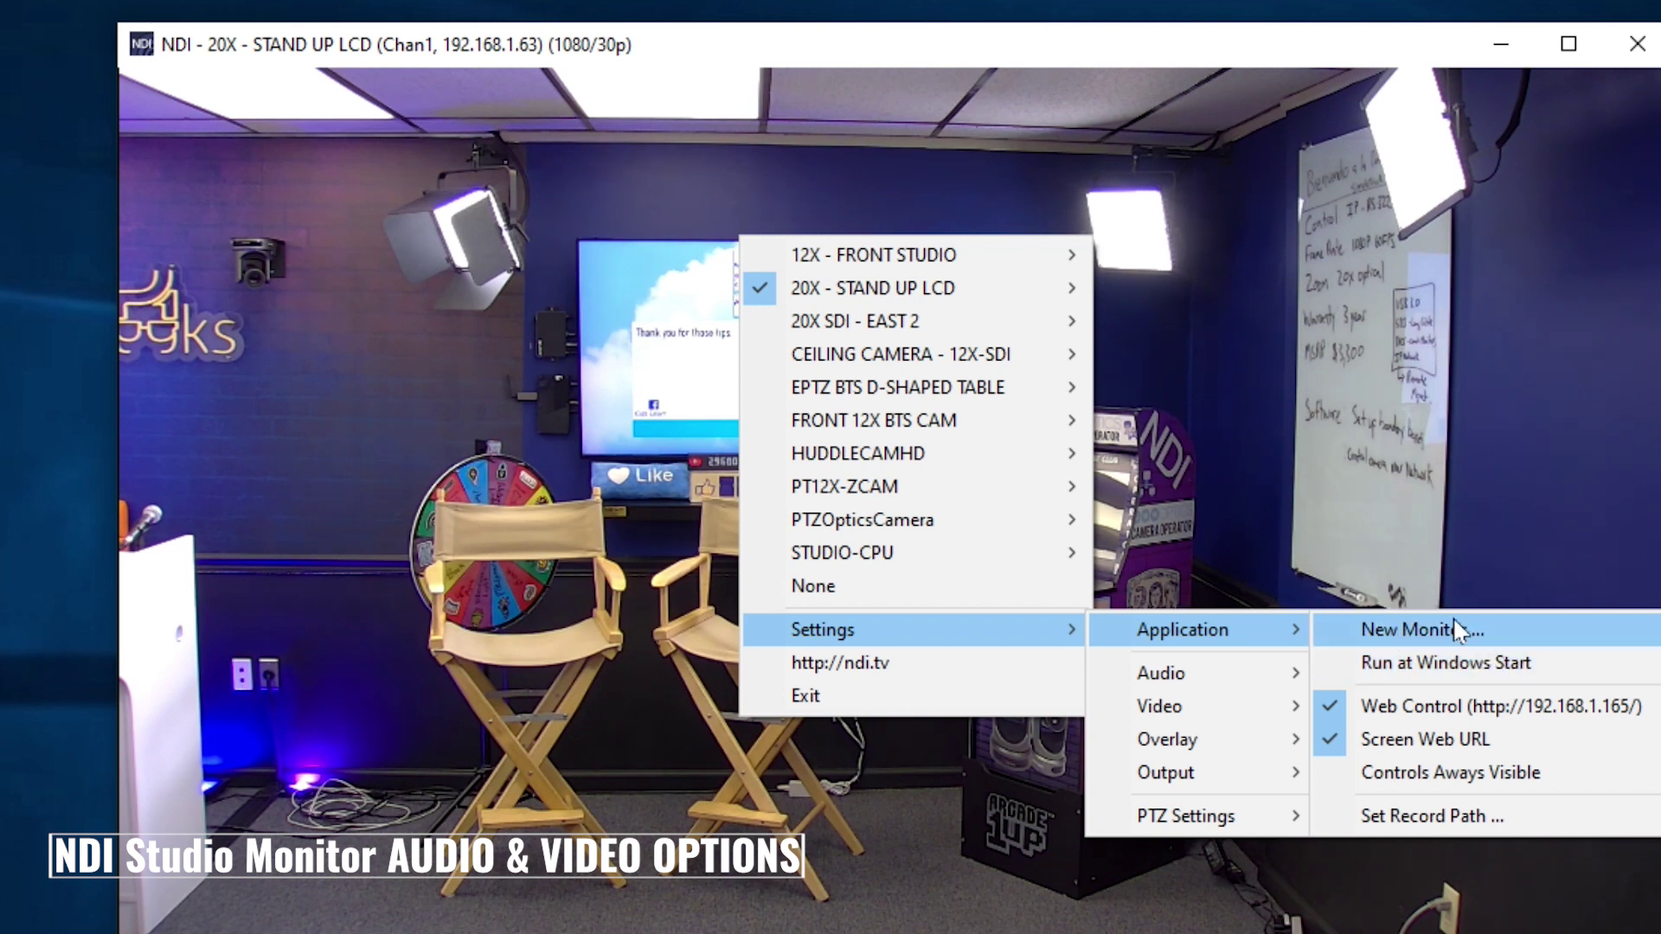
pyautogui.moveTo(1254, 692)
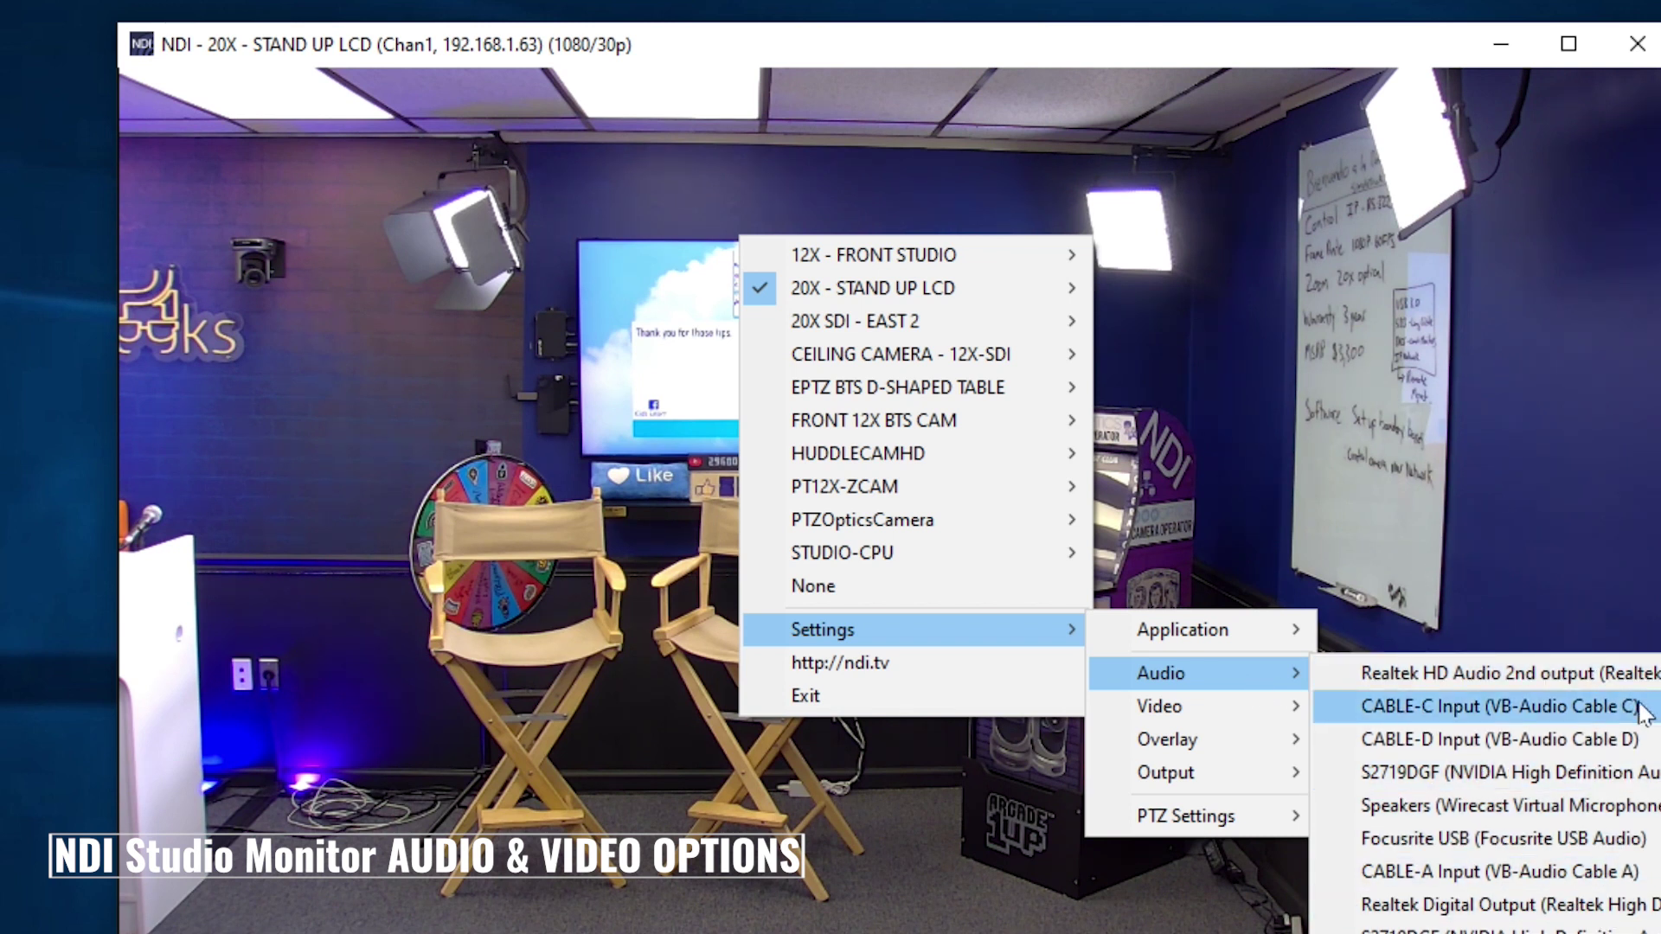
pyautogui.moveTo(1298, 708)
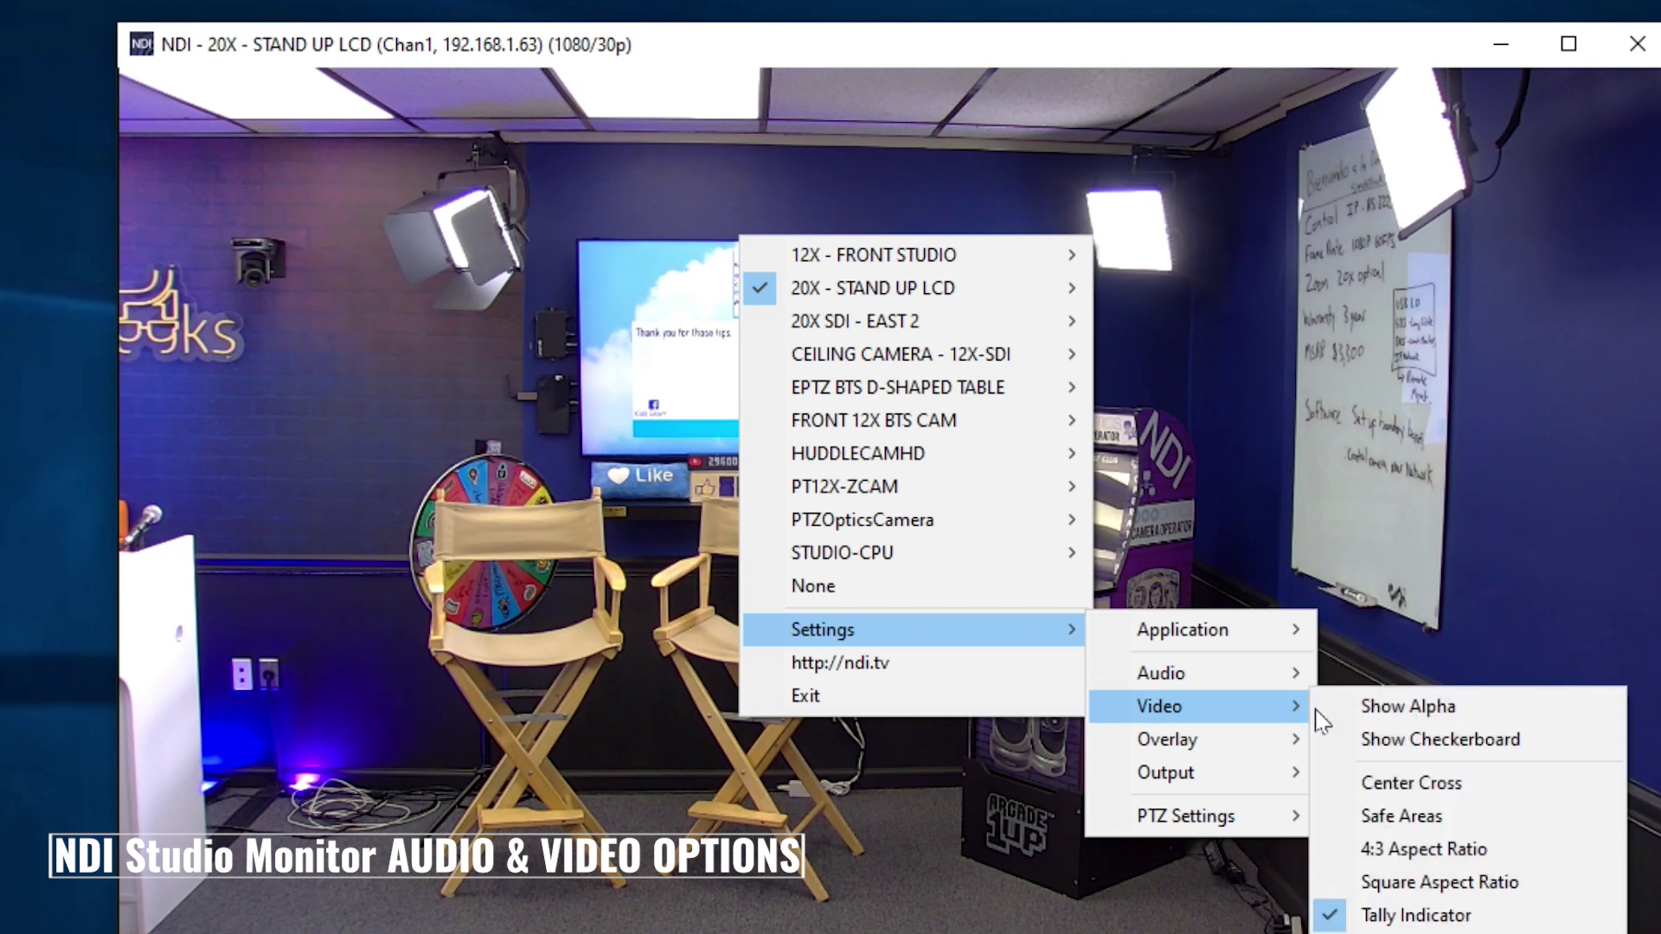
pyautogui.click(1554, 794)
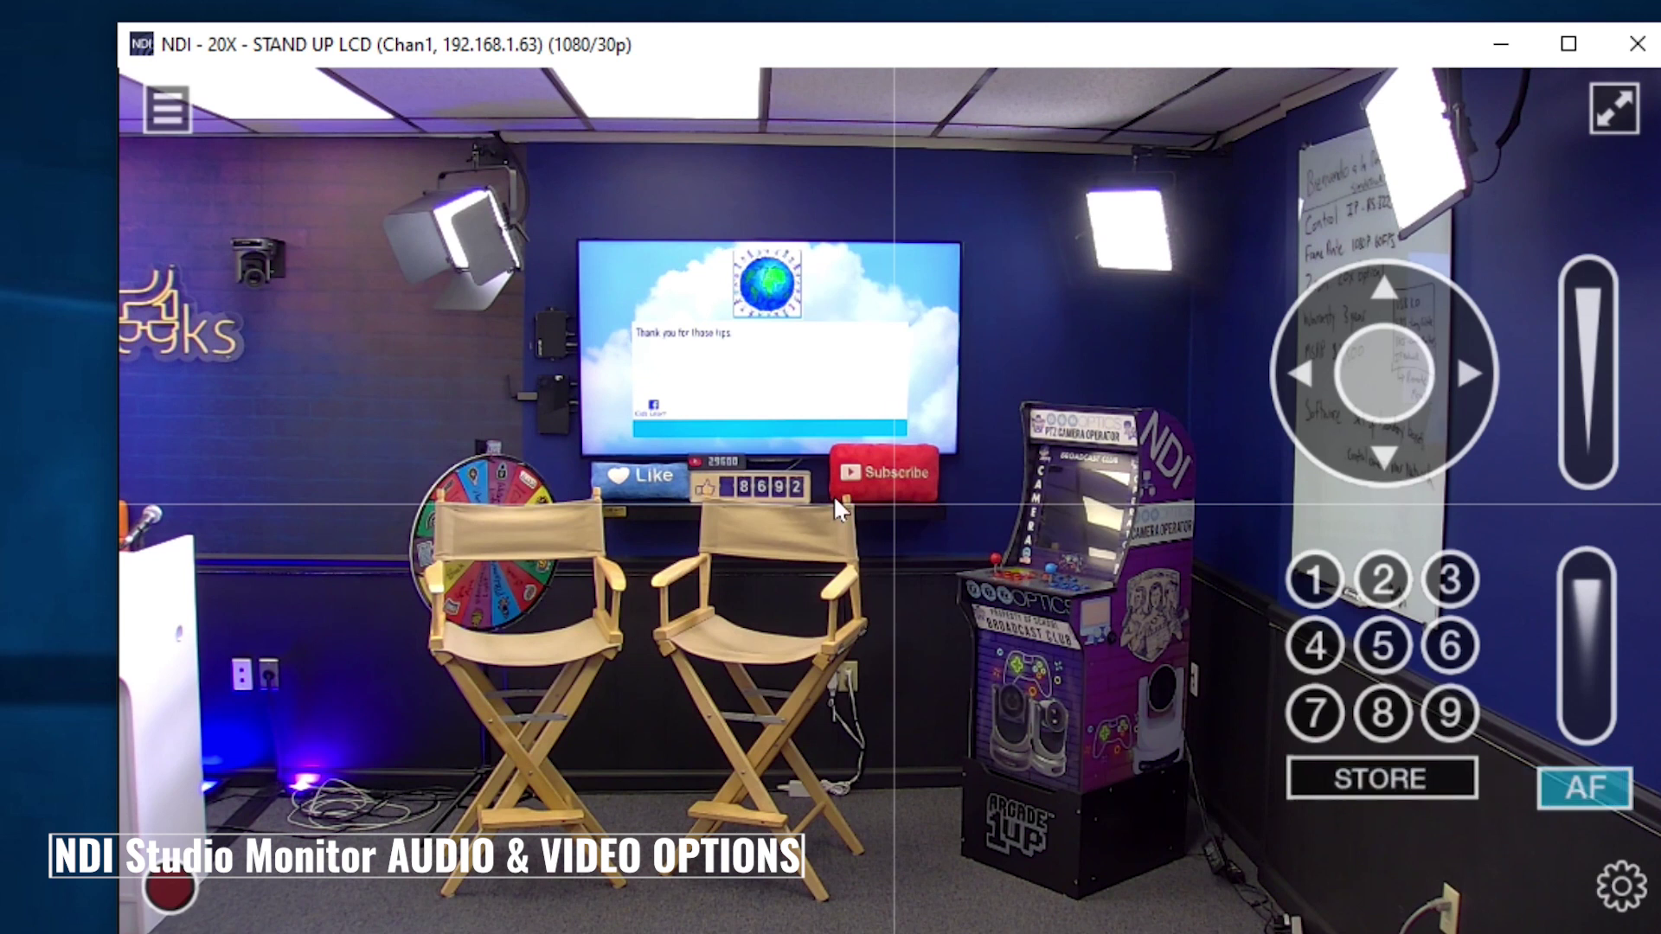
# Turn on the Safe Areas guide from Settings > Video, then reopen the Video settings
pyautogui.rightClick(732, 294)
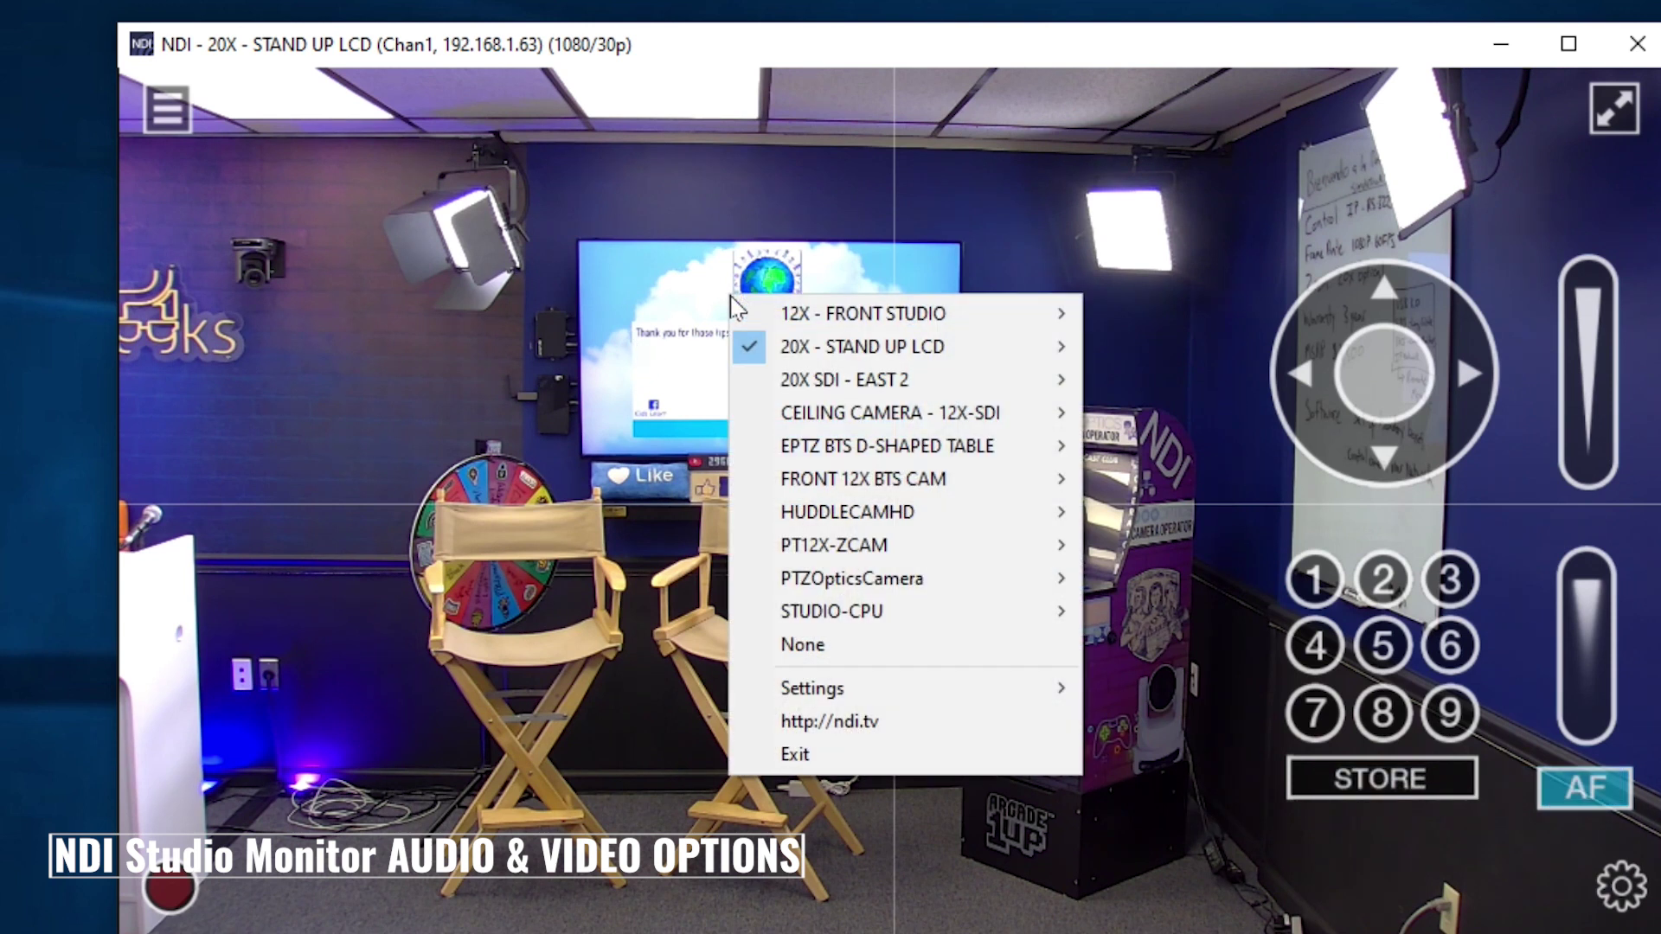
pyautogui.rightClick(674, 204)
pyautogui.moveTo(842, 597)
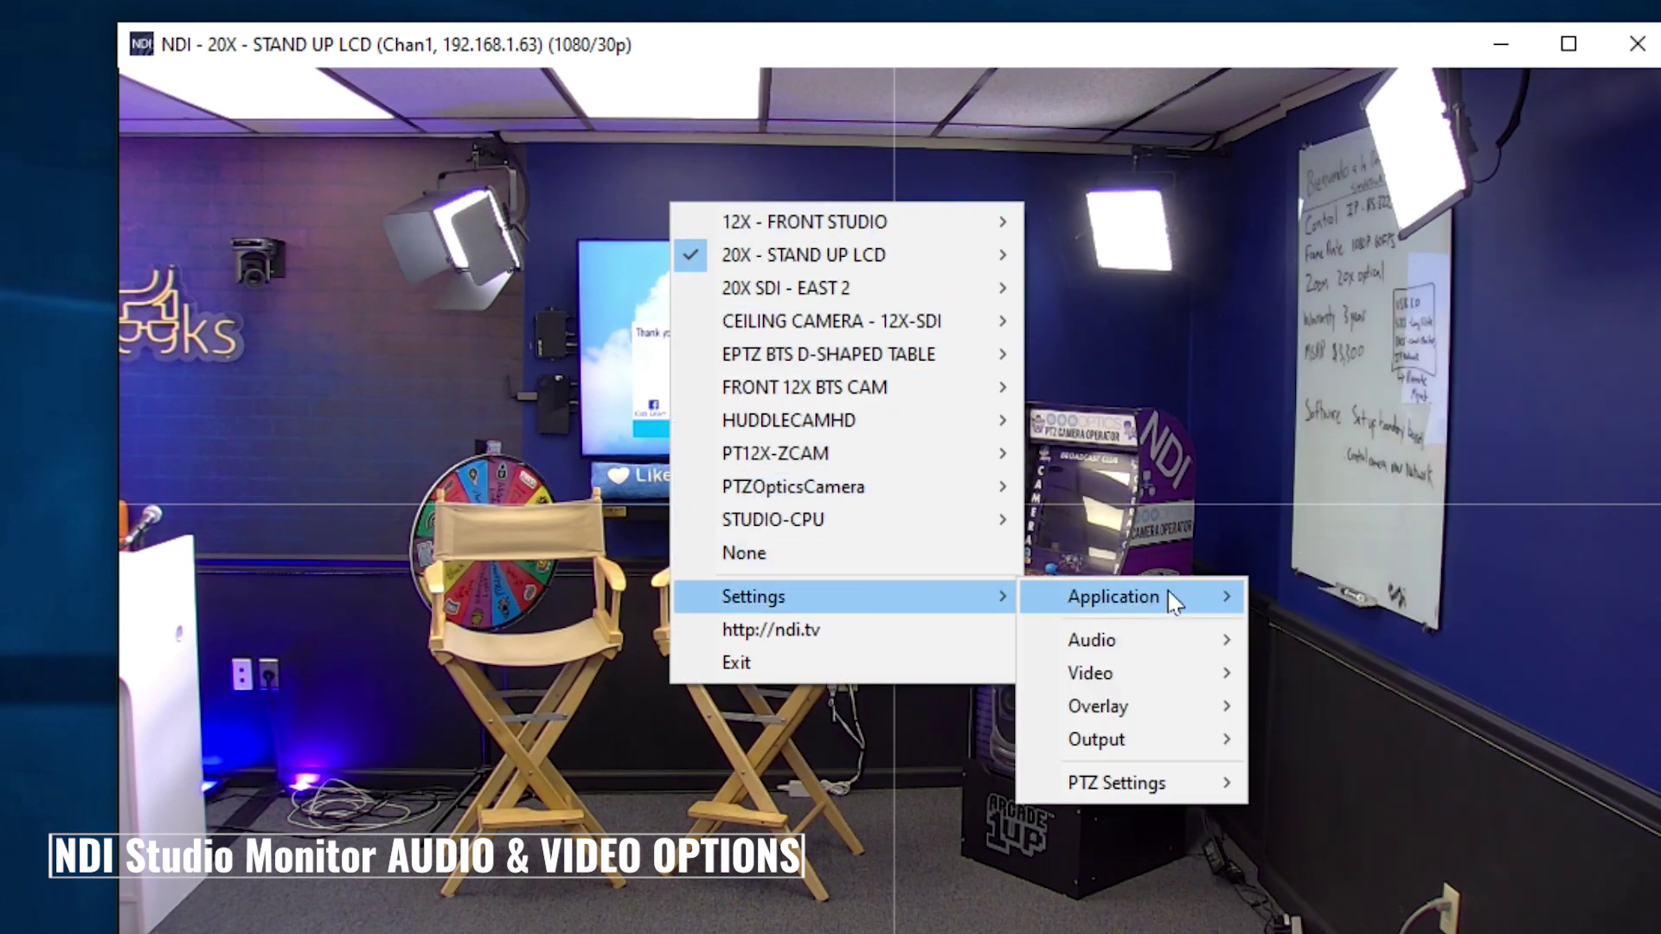
pyautogui.moveTo(1144, 684)
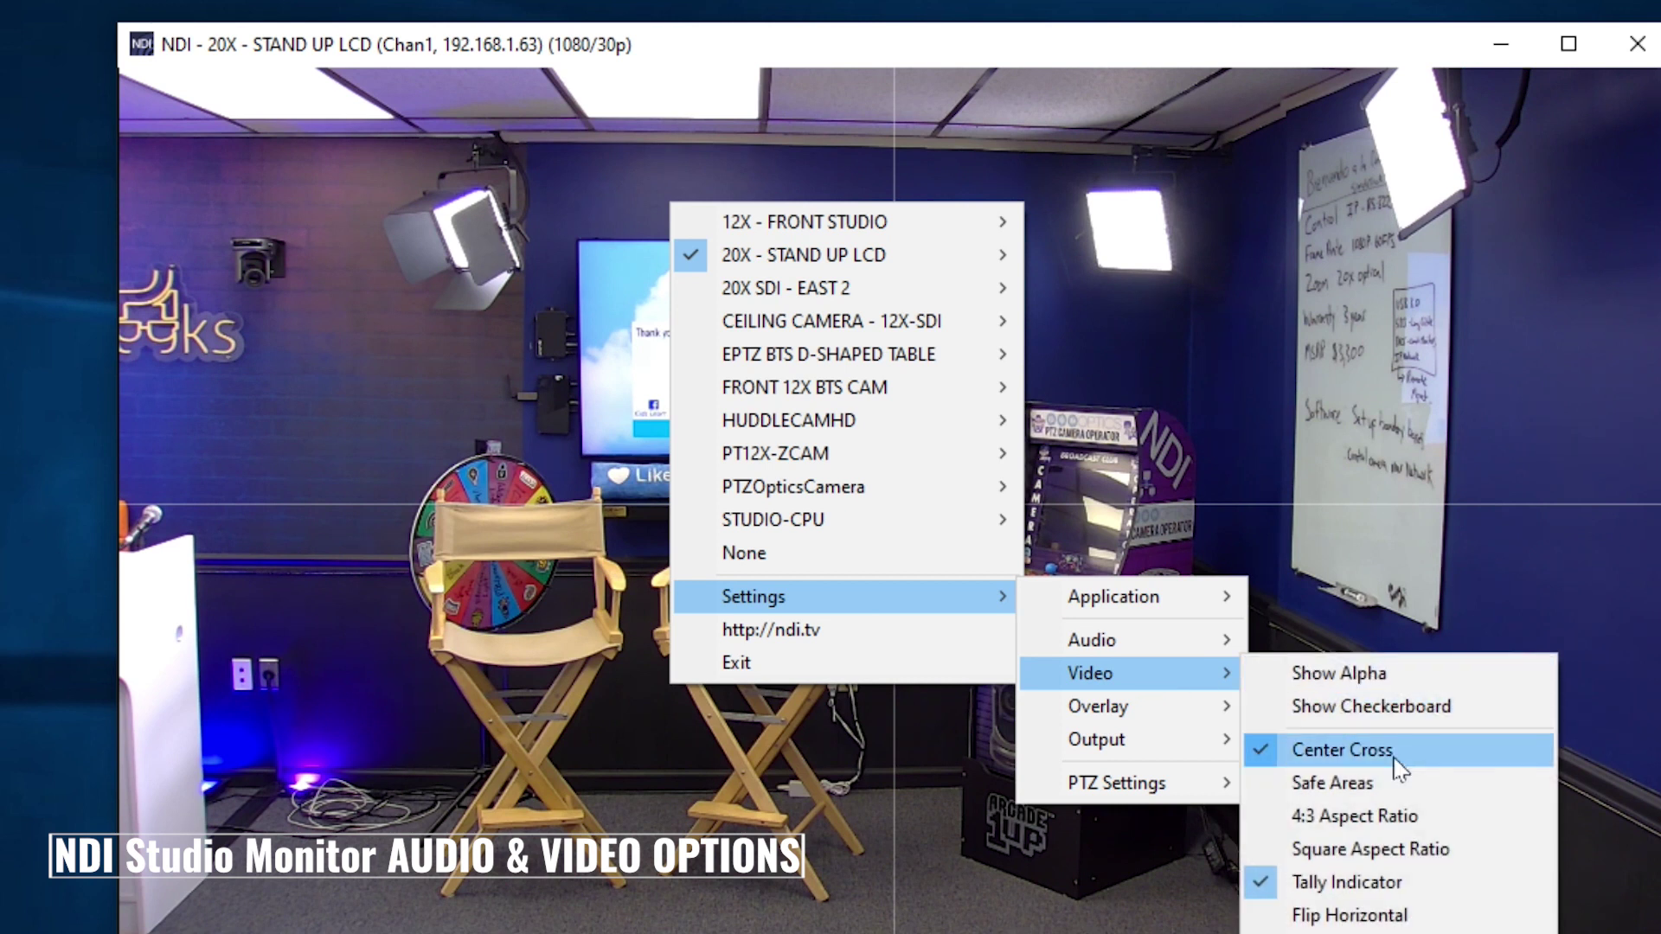
pyautogui.click(1350, 783)
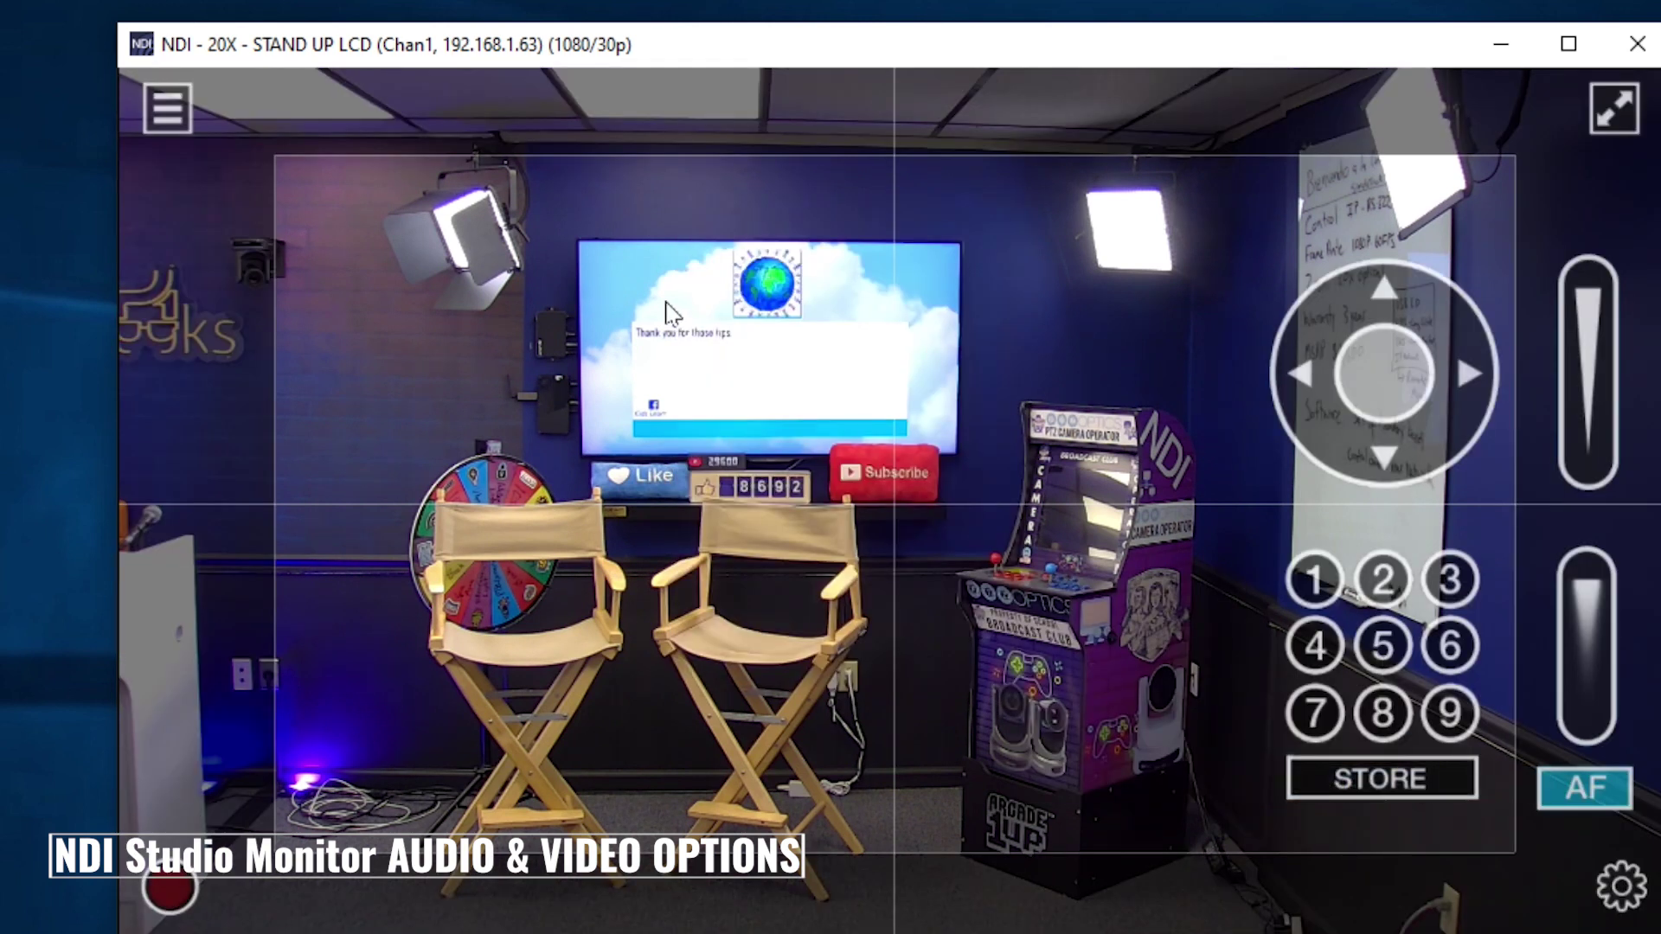
pyautogui.rightClick(579, 232)
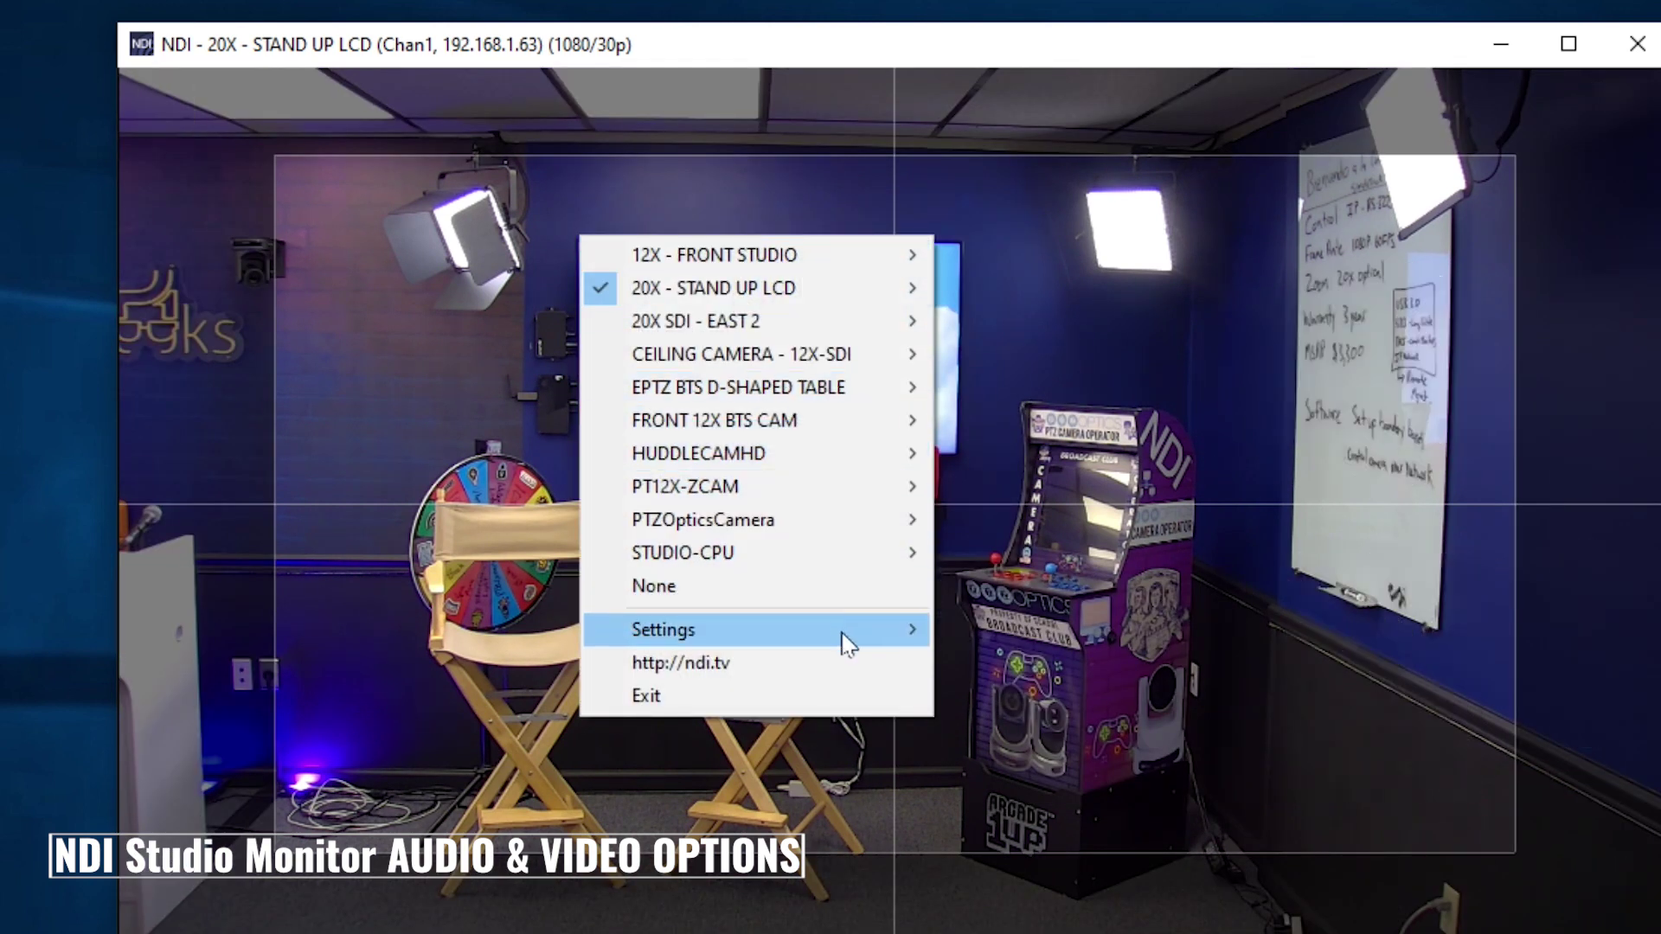
pyautogui.moveTo(869, 645)
pyautogui.moveTo(1064, 703)
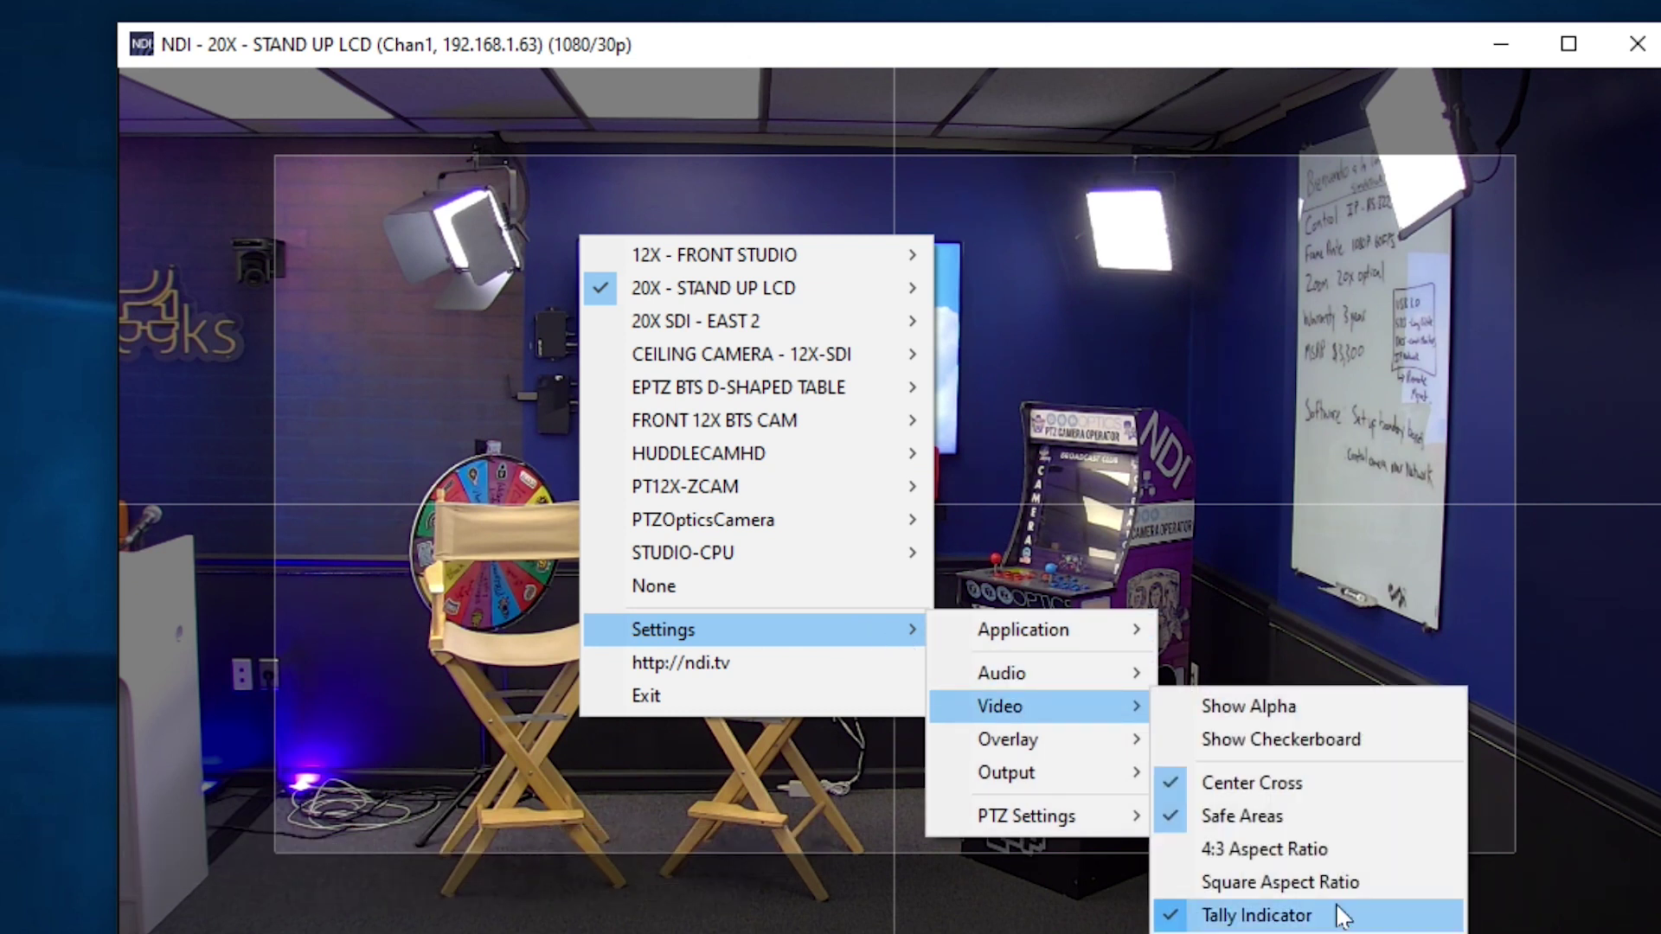
# Enable Low Bandwidth at the bottom of the Settings > Video list
pyautogui.rightClick(623, 97)
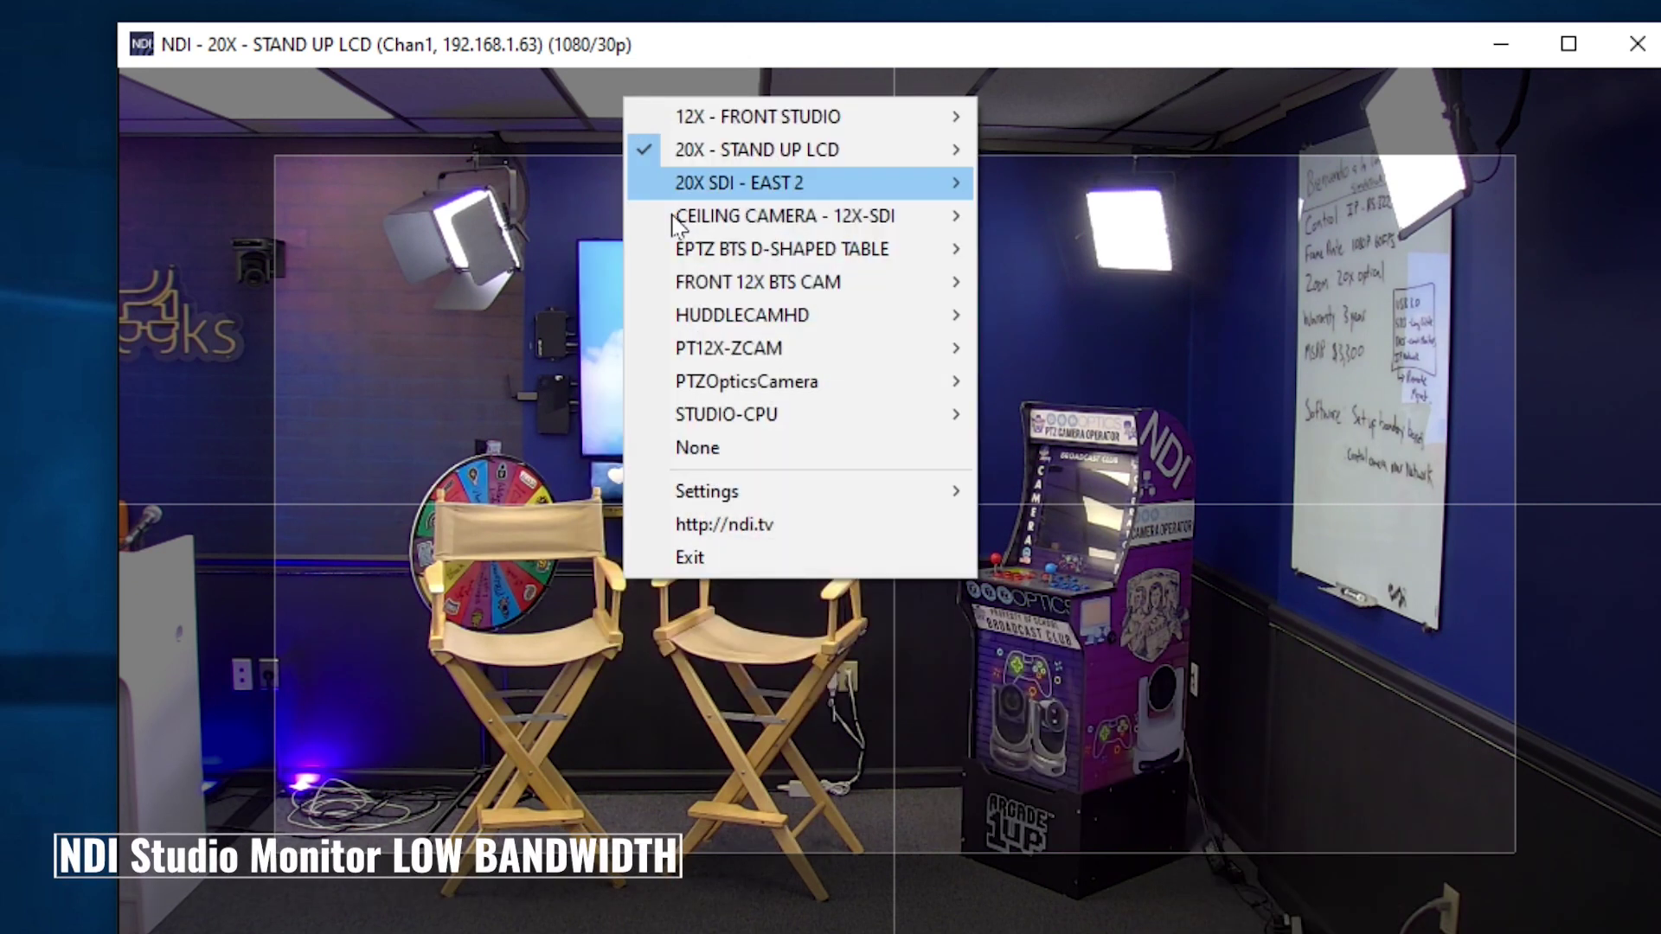
pyautogui.moveTo(891, 501)
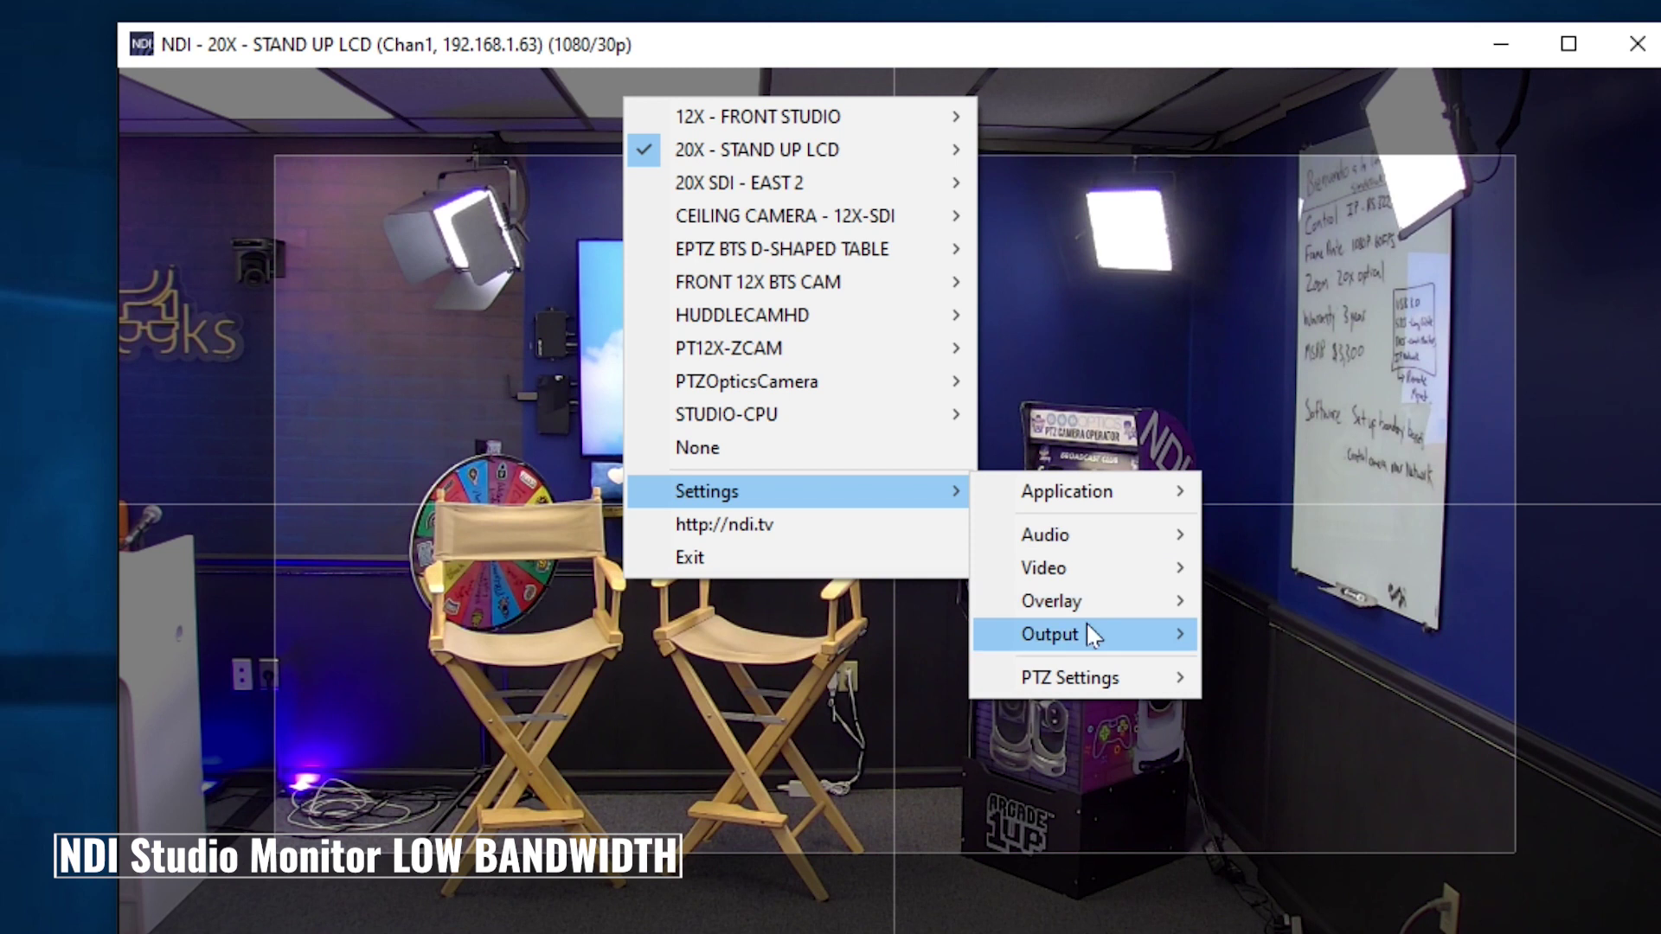
pyautogui.moveTo(1088, 574)
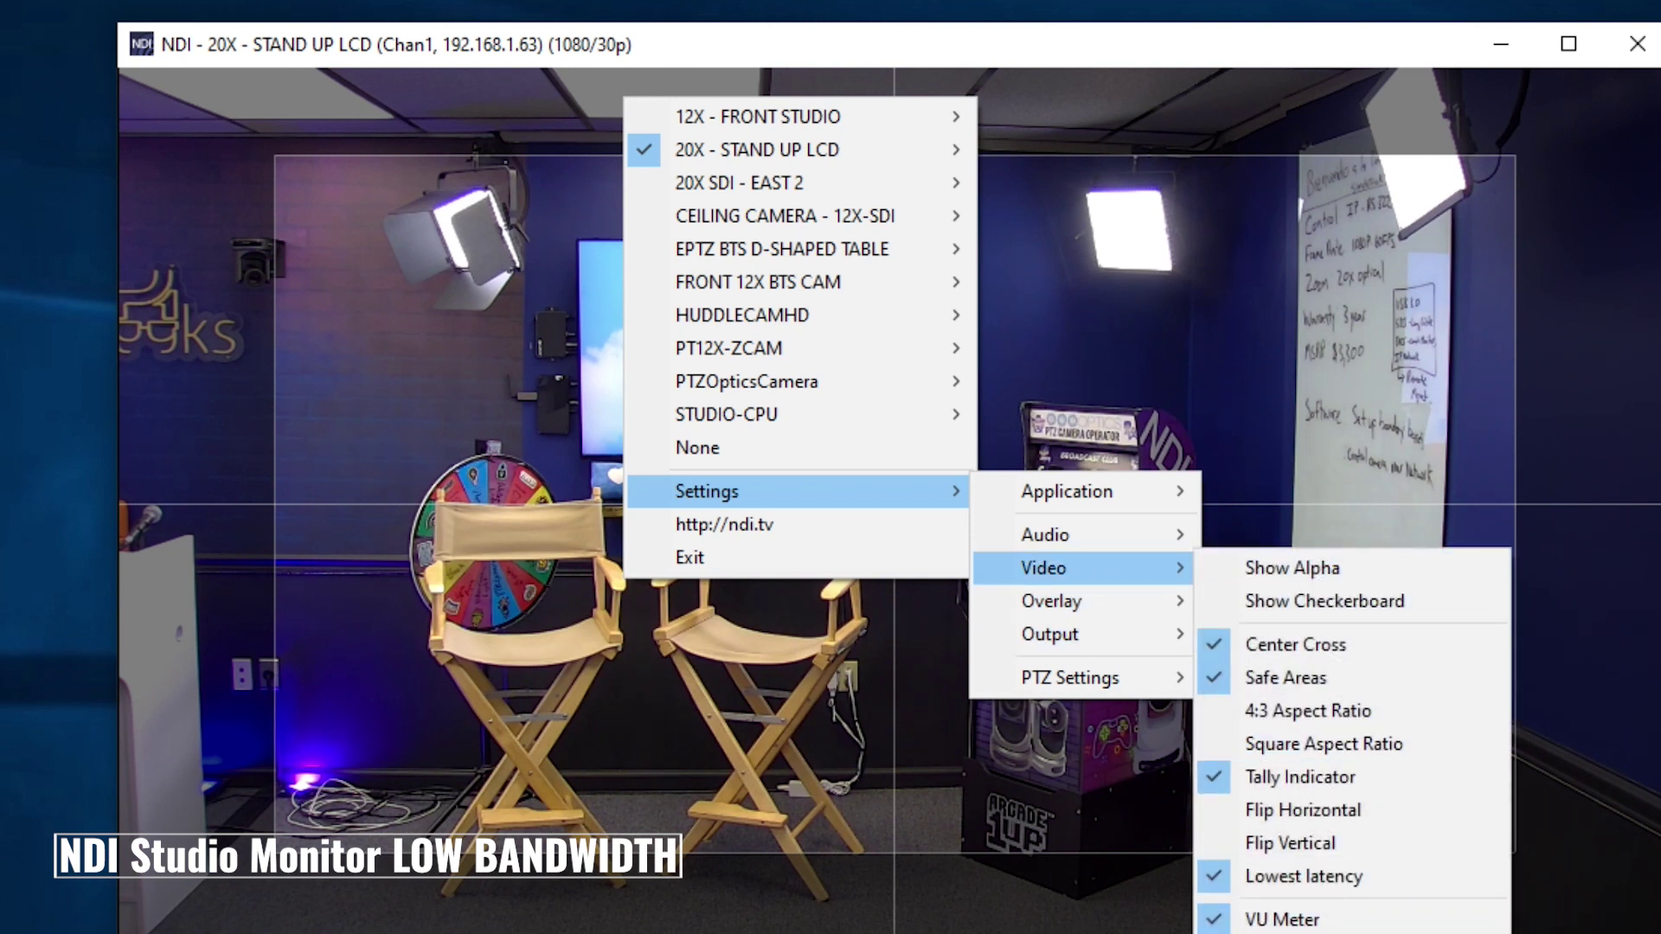
pyautogui.moveTo(678, 55); pyautogui.dragTo(678, 45)
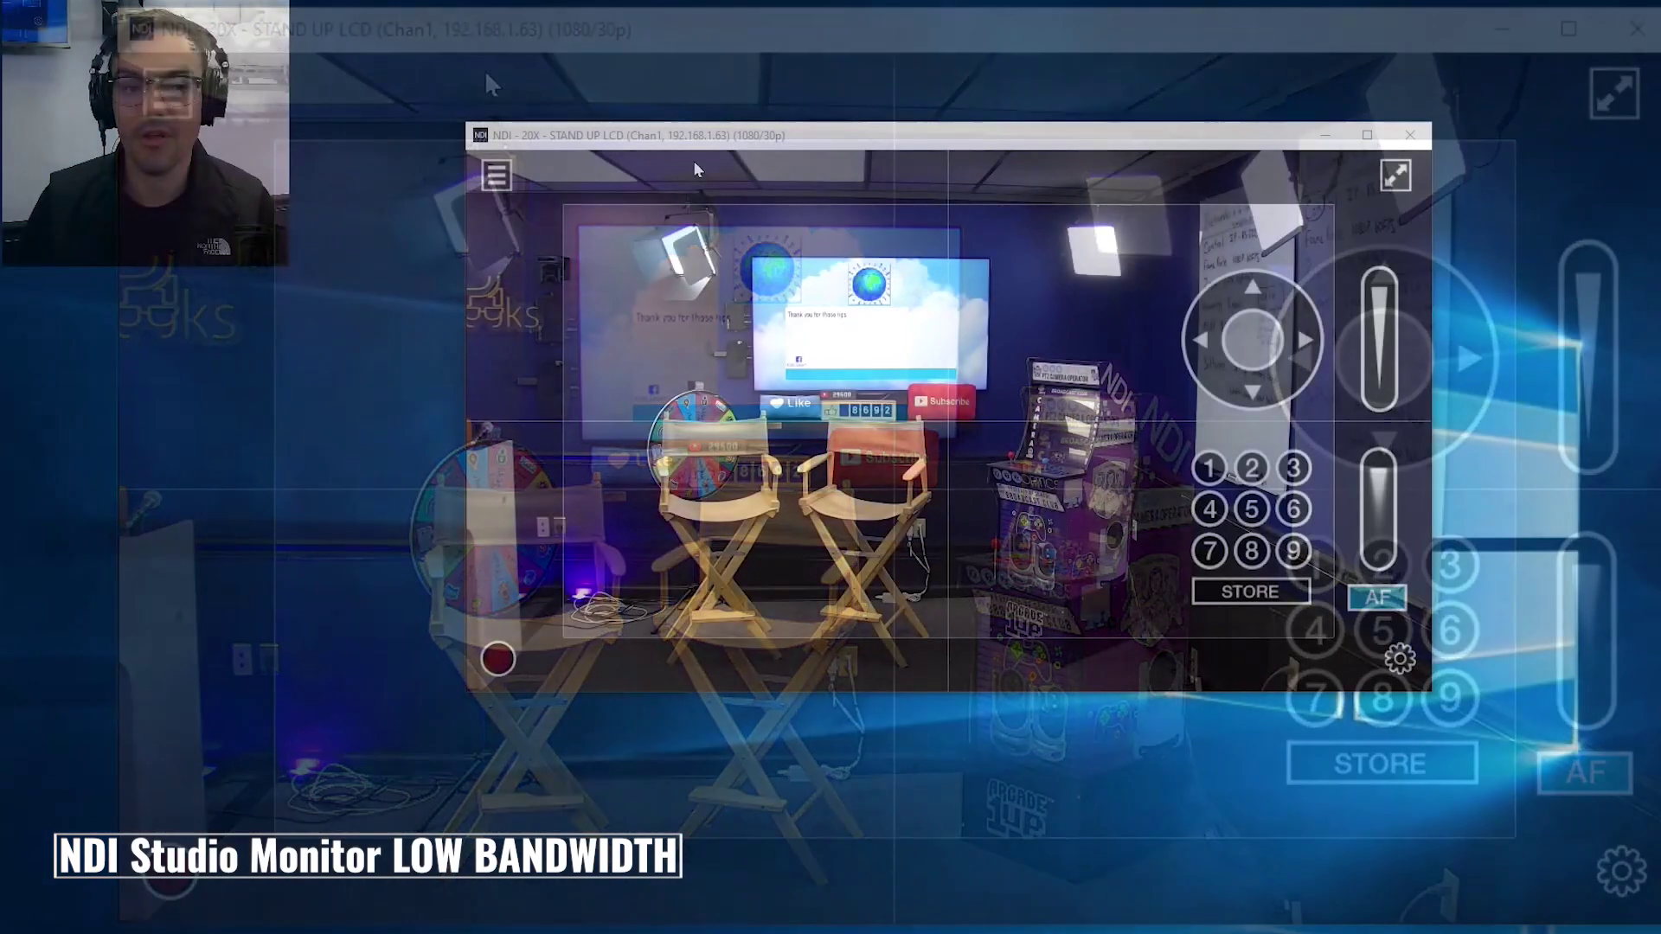
pyautogui.rightClick(684, 173)
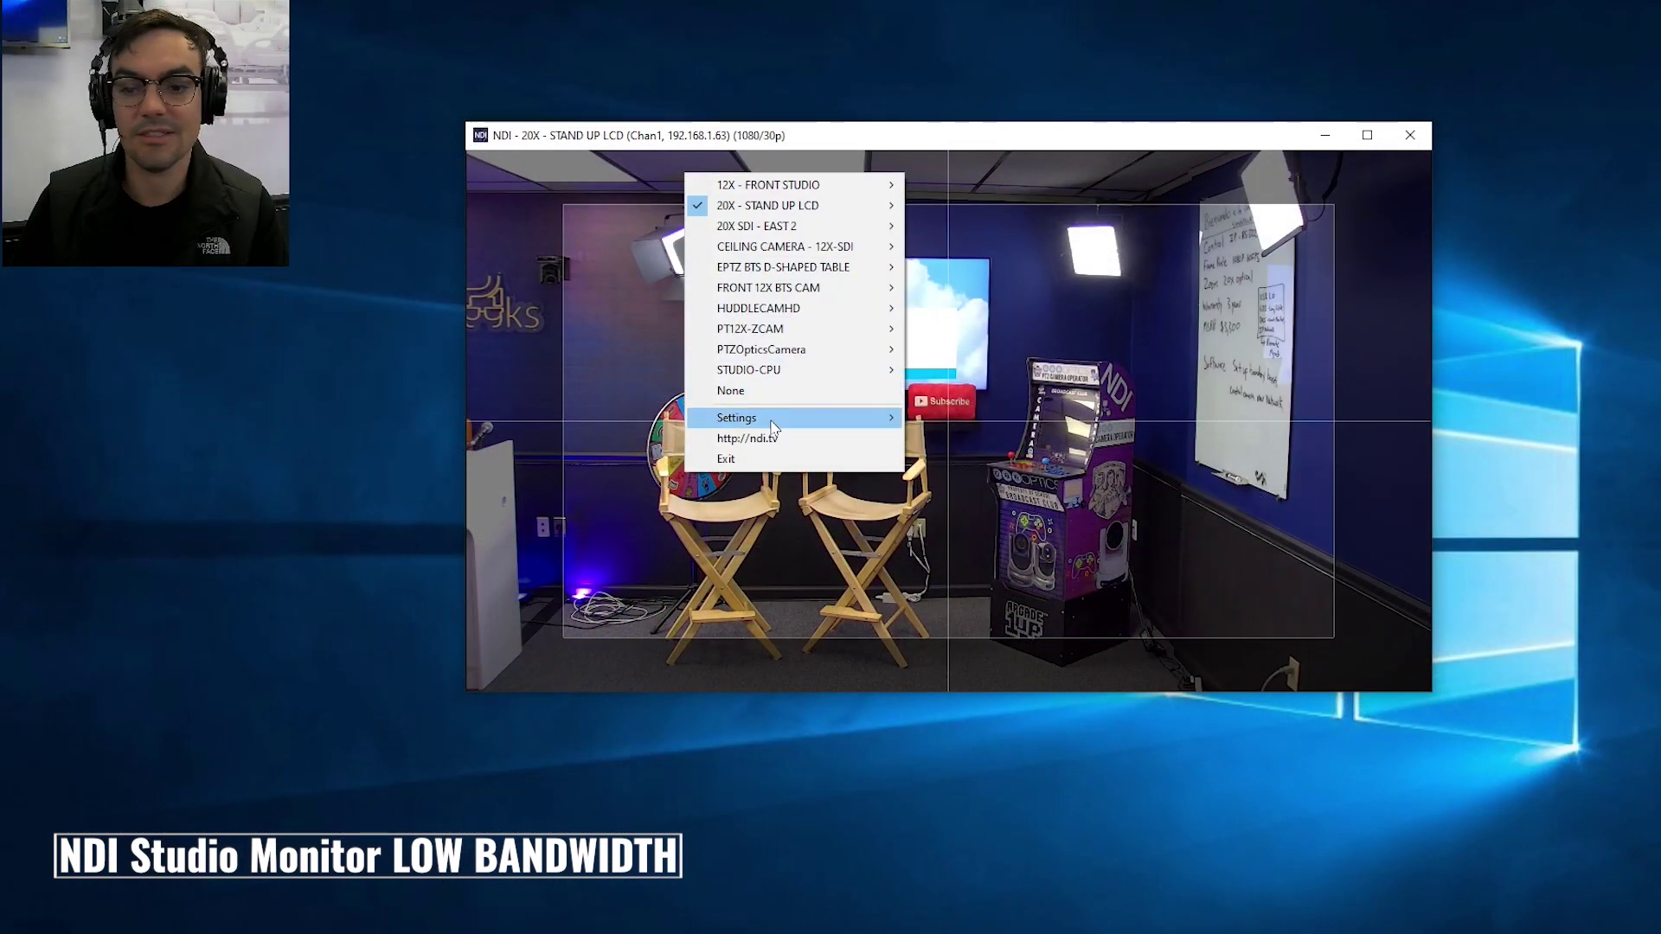
pyautogui.moveTo(775, 428)
pyautogui.moveTo(993, 472)
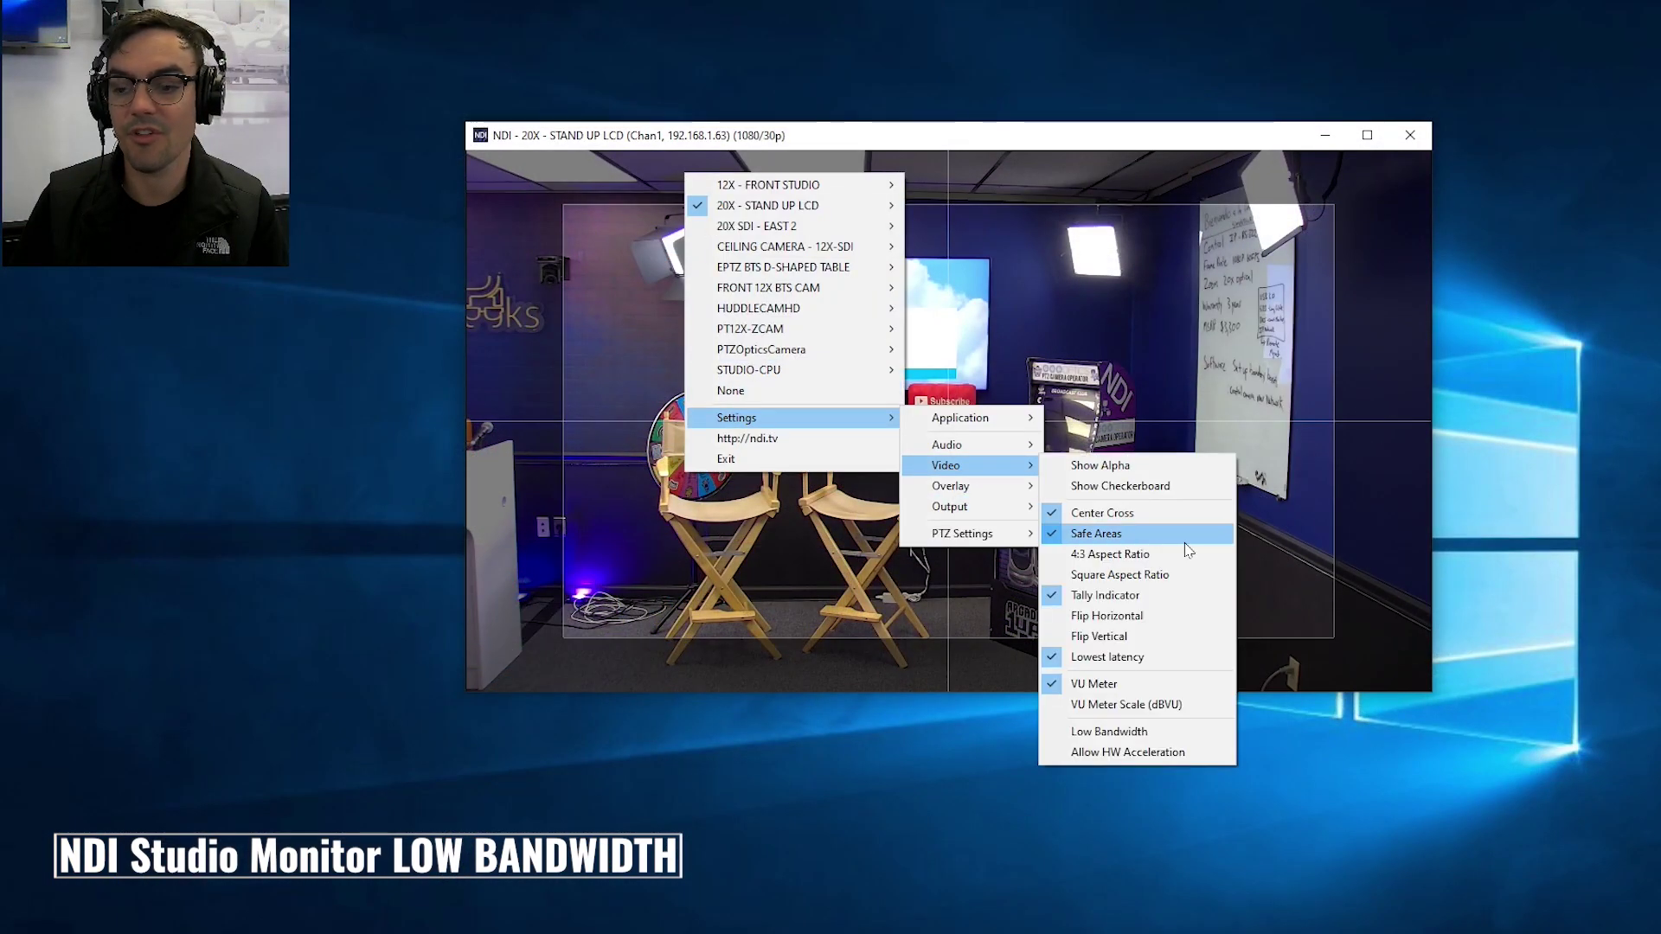
pyautogui.click(1105, 747)
# Choose FRONT 12X BTS CAM Chan1 under Settings > Overlay as the picture-in-picture source
pyautogui.rightClick(685, 250)
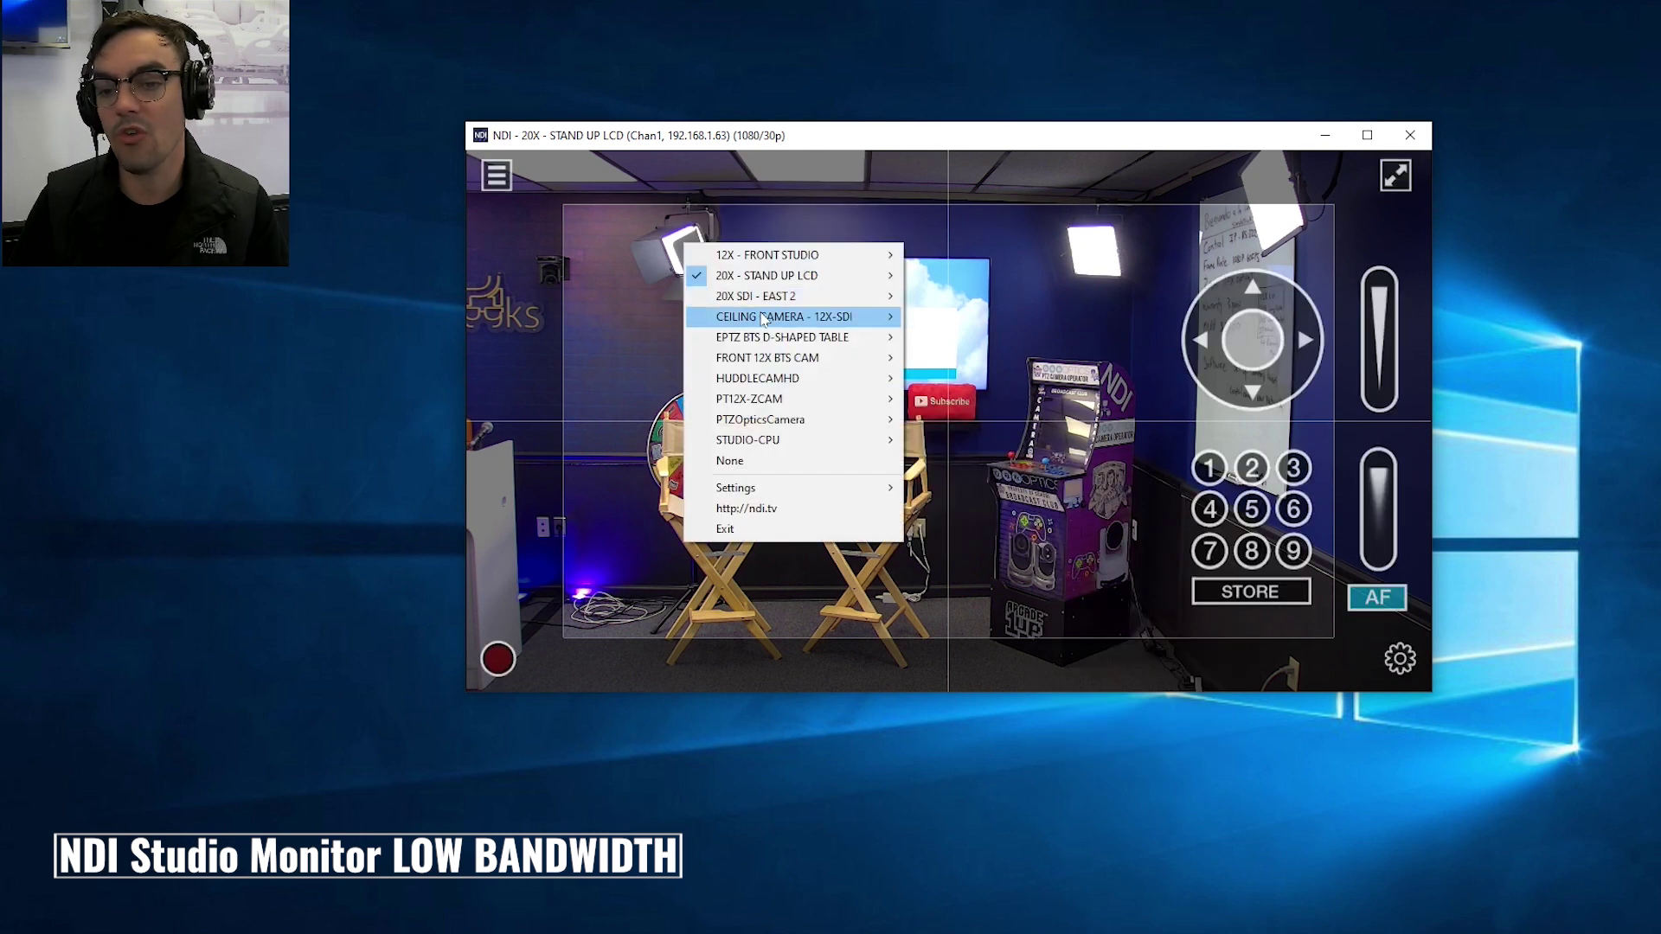
pyautogui.moveTo(792, 487)
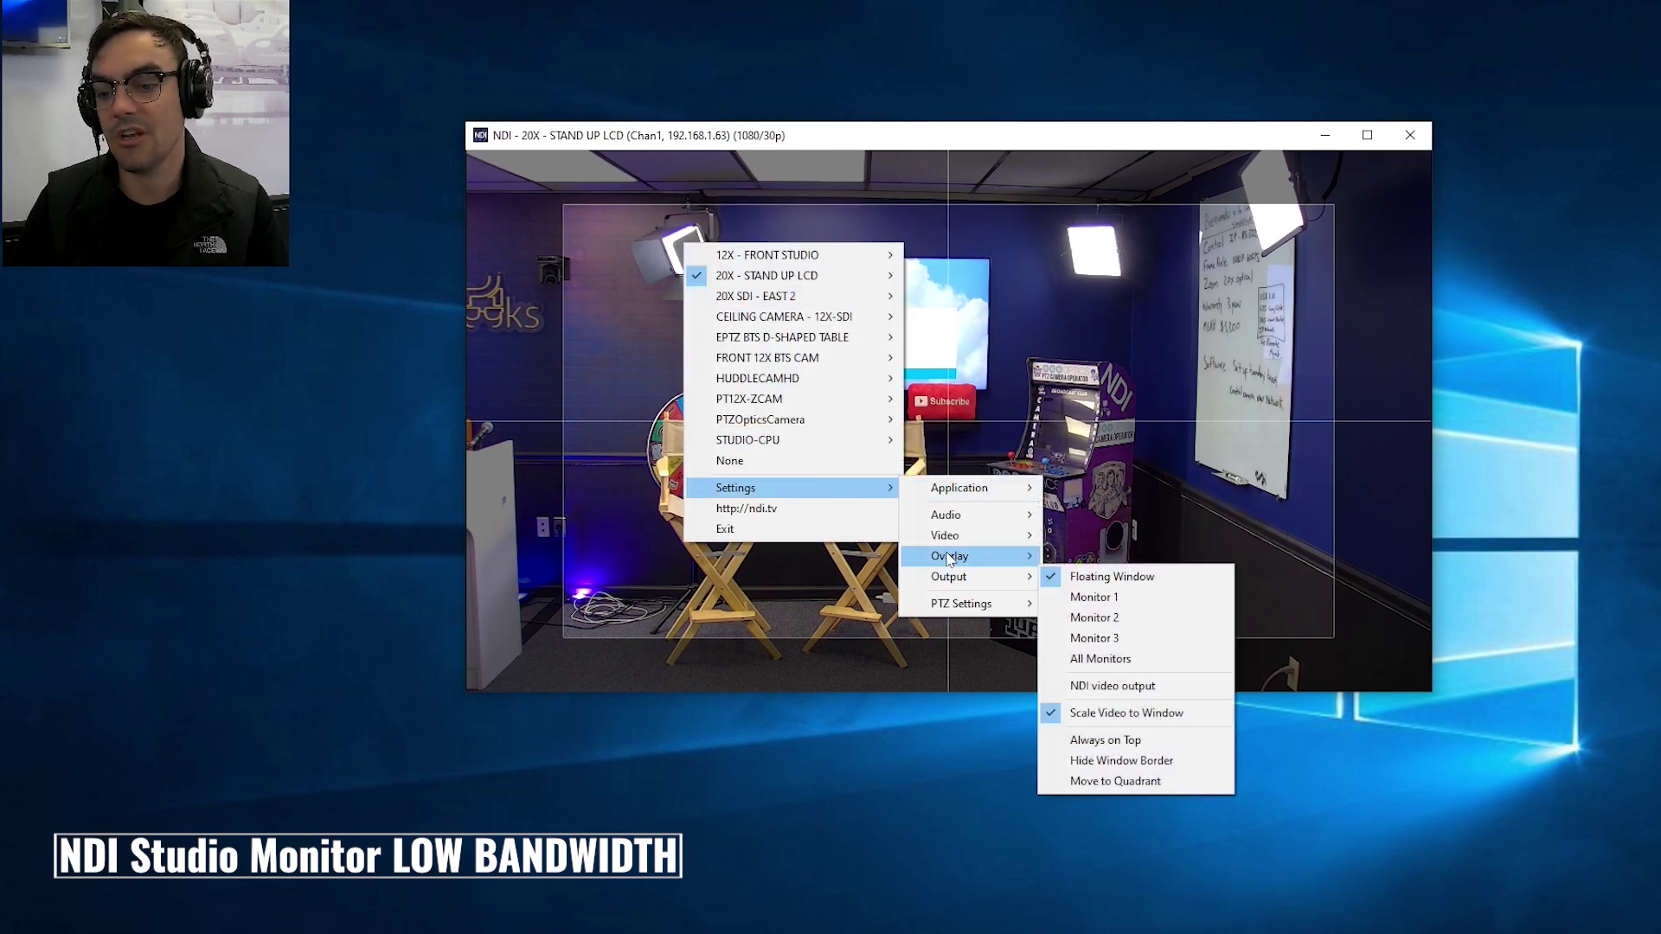
pyautogui.moveTo(945, 535)
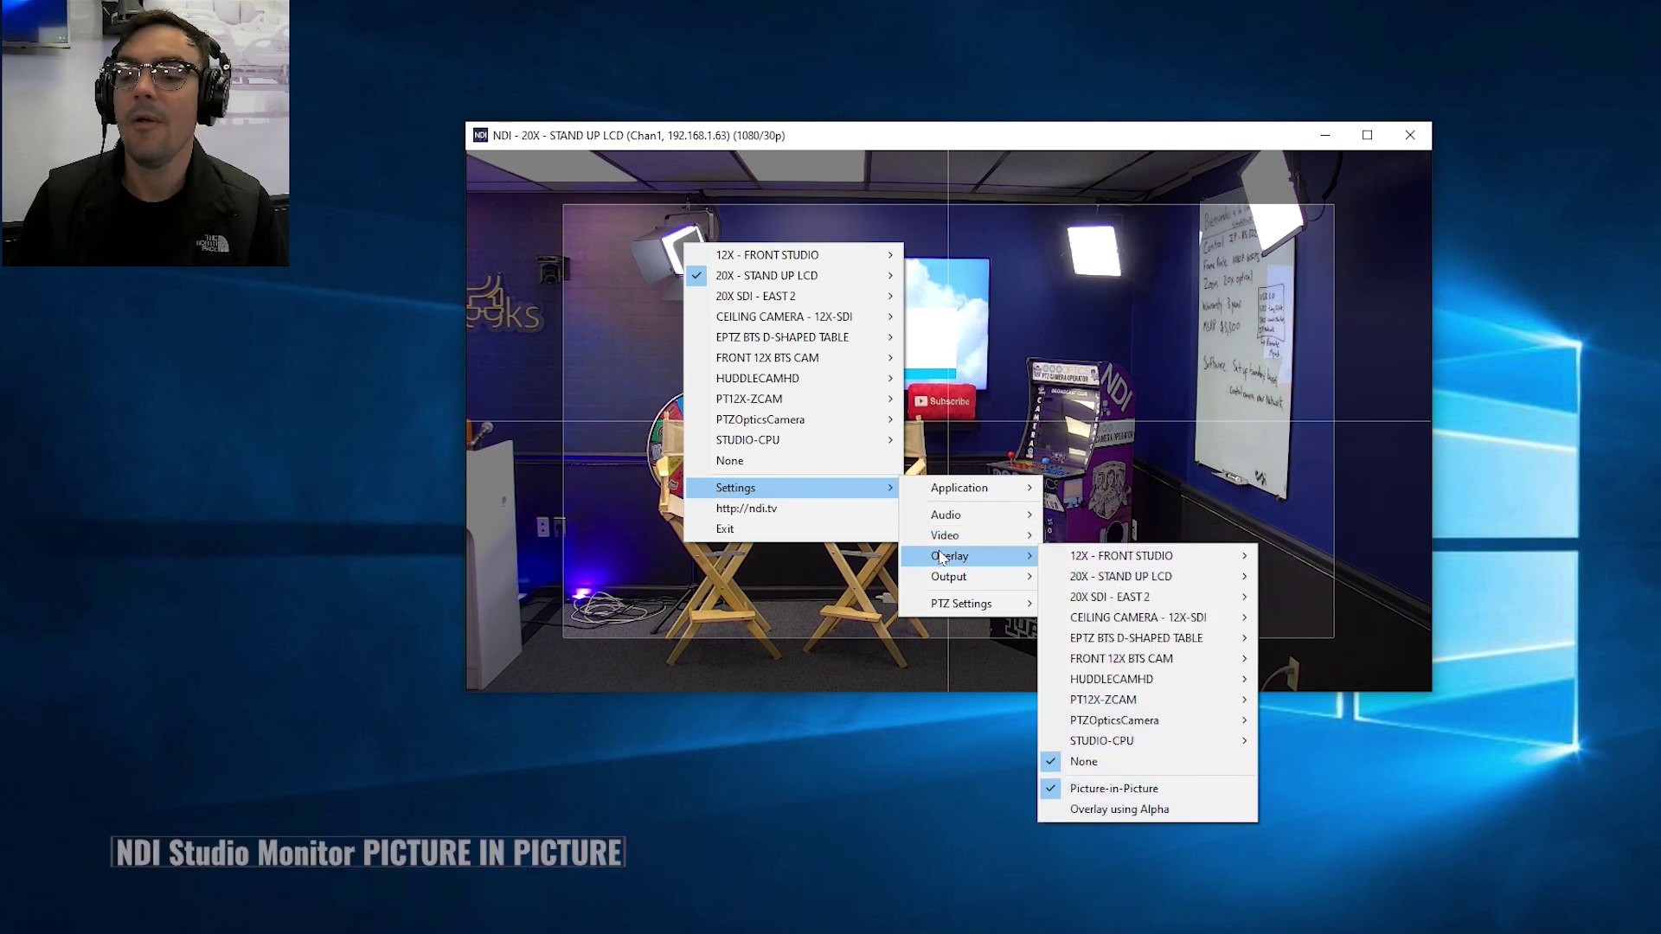
pyautogui.moveTo(1136, 664)
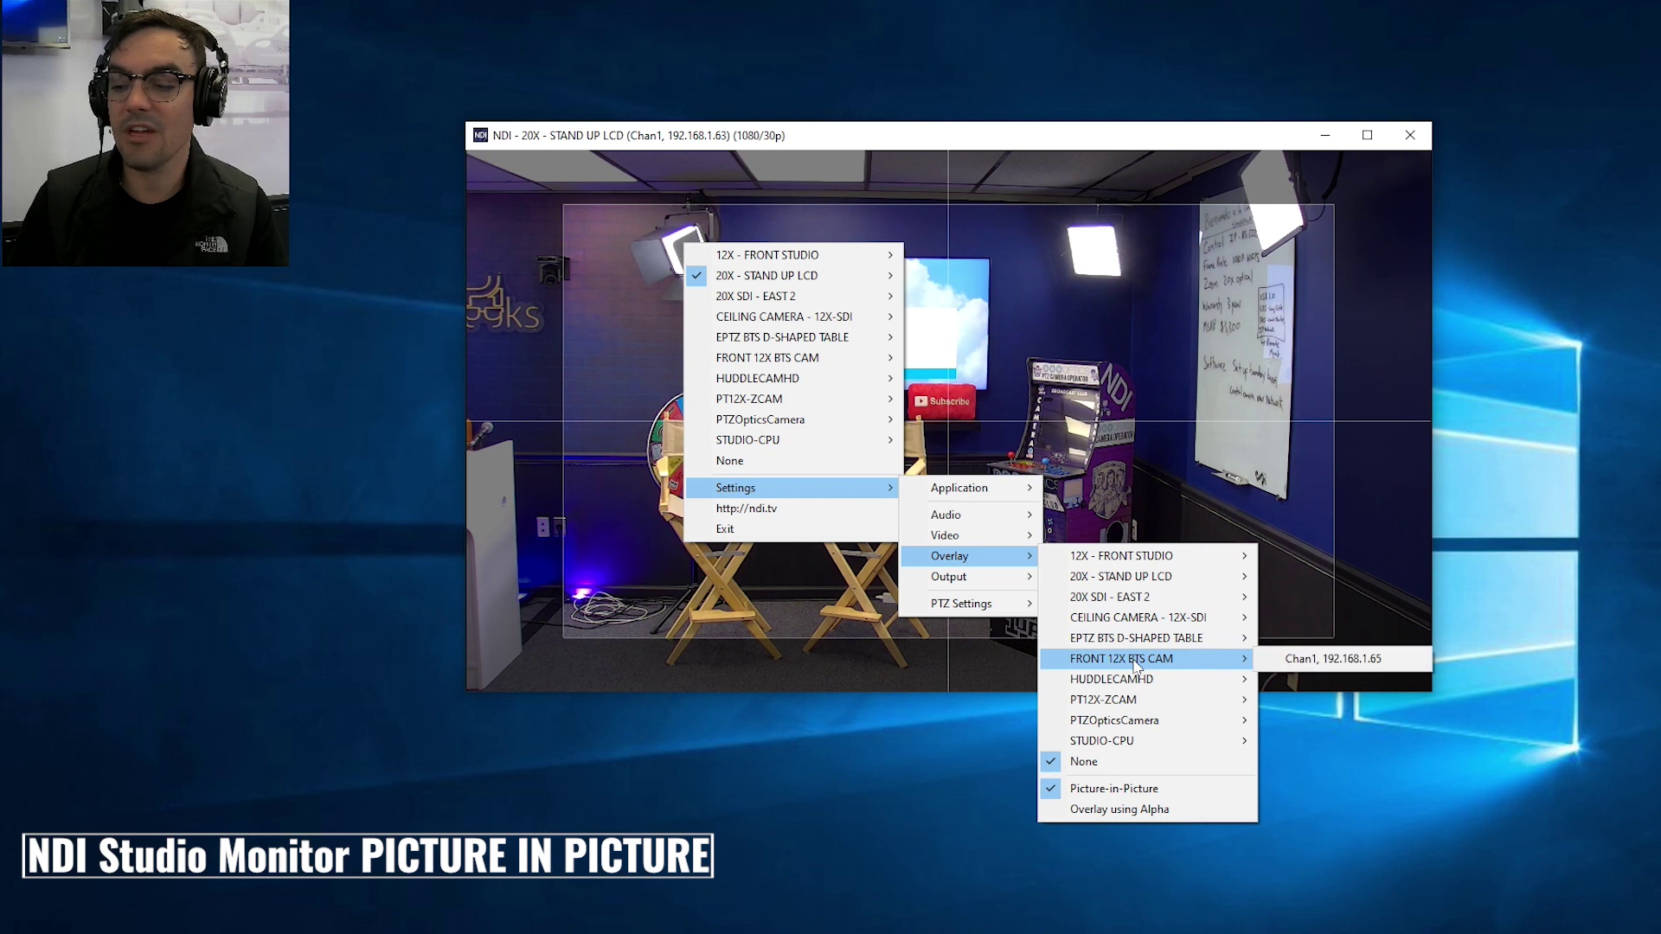
pyautogui.click(1342, 658)
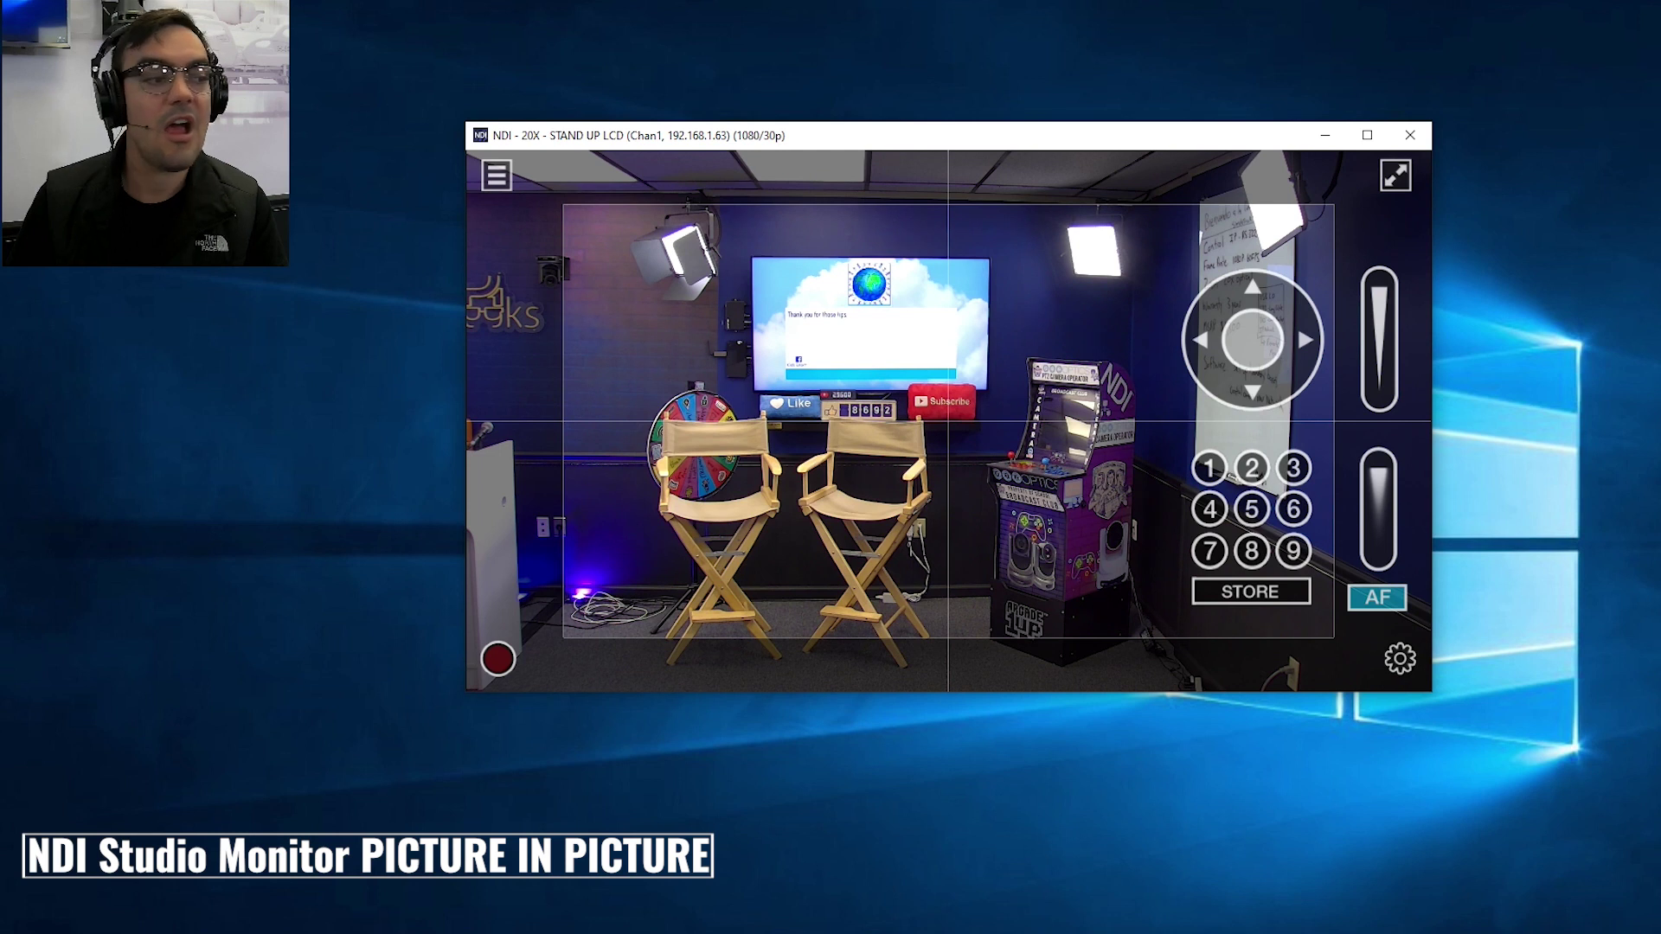
pyautogui.moveTo(615, 226)
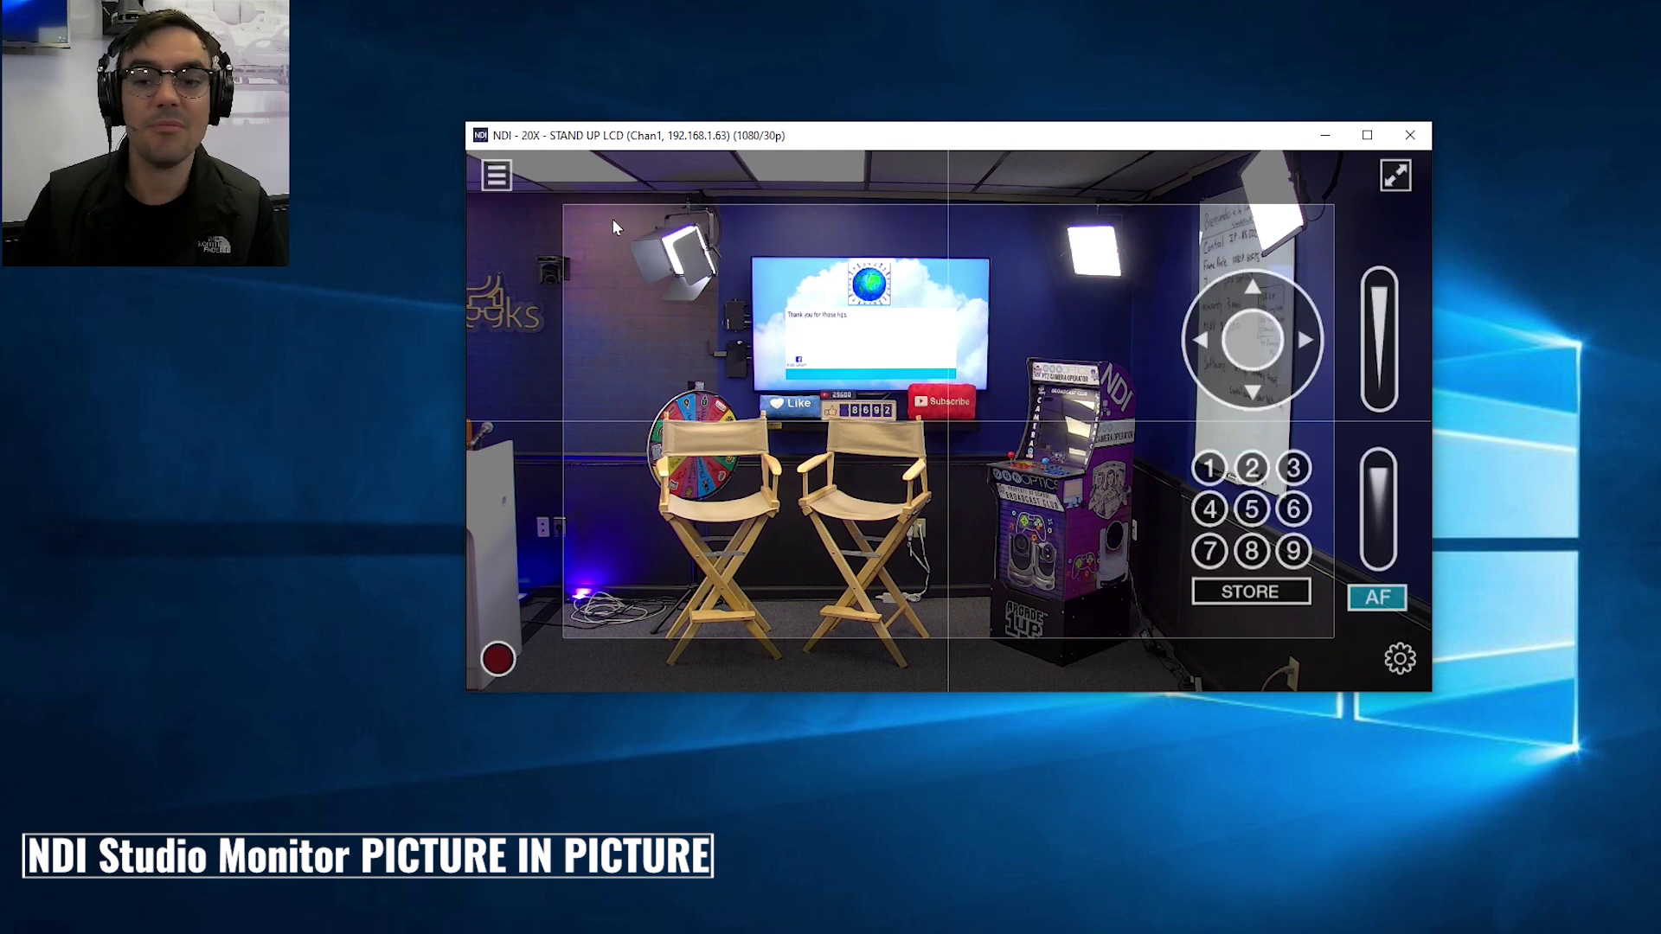
pyautogui.rightClick(686, 241)
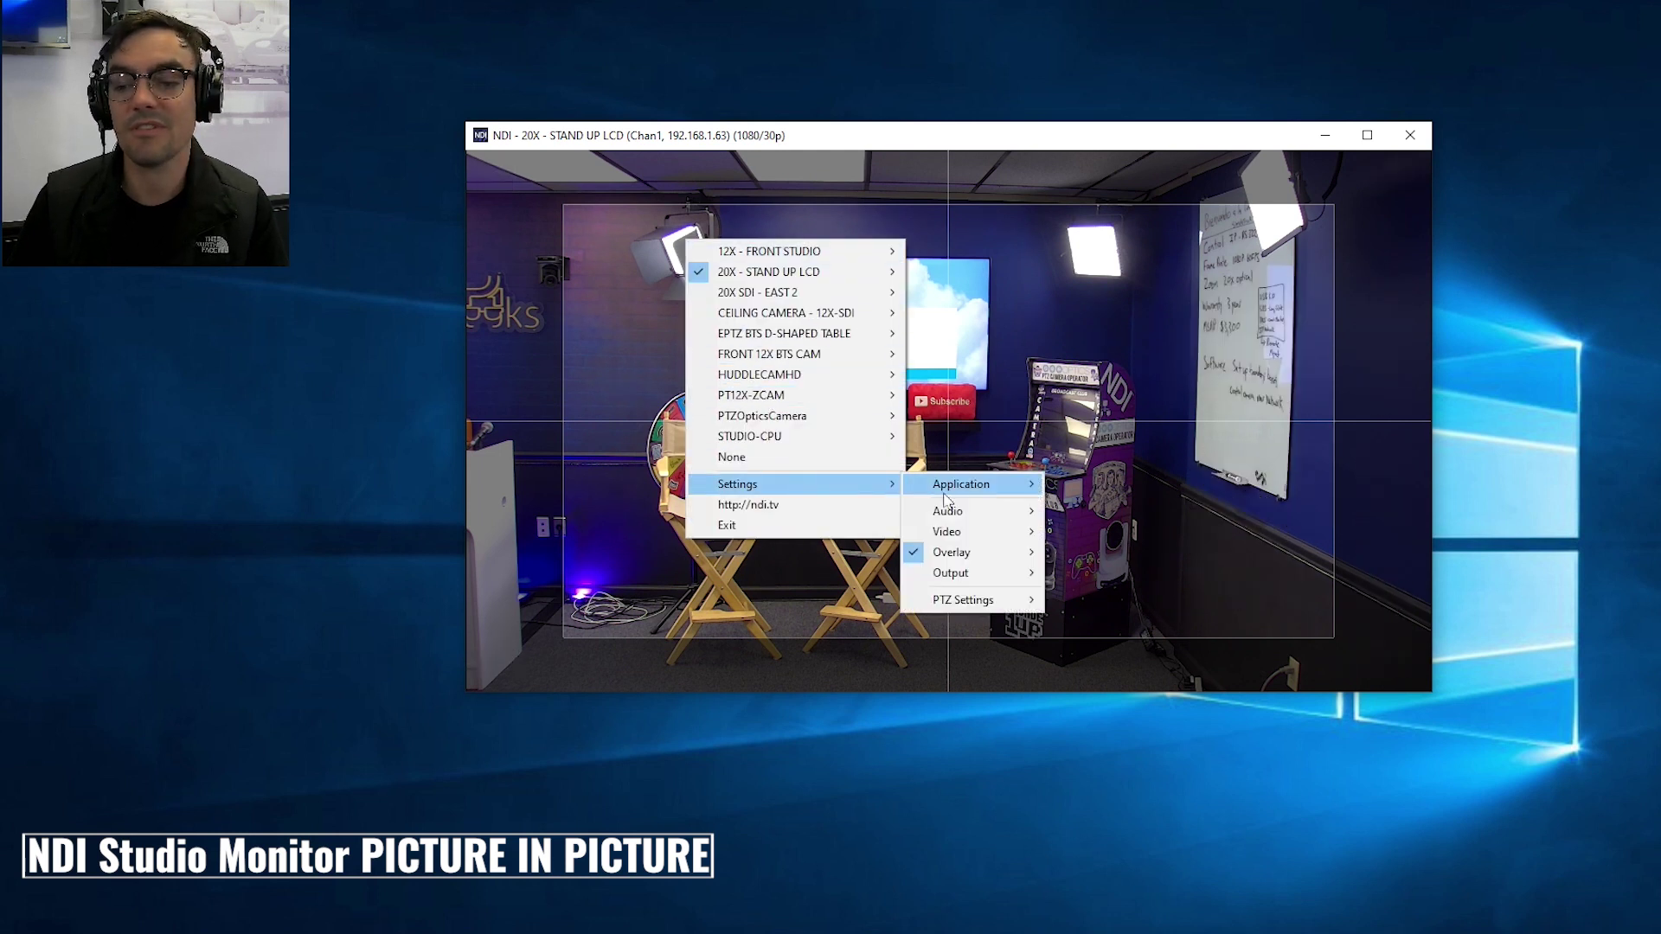
pyautogui.moveTo(951, 495)
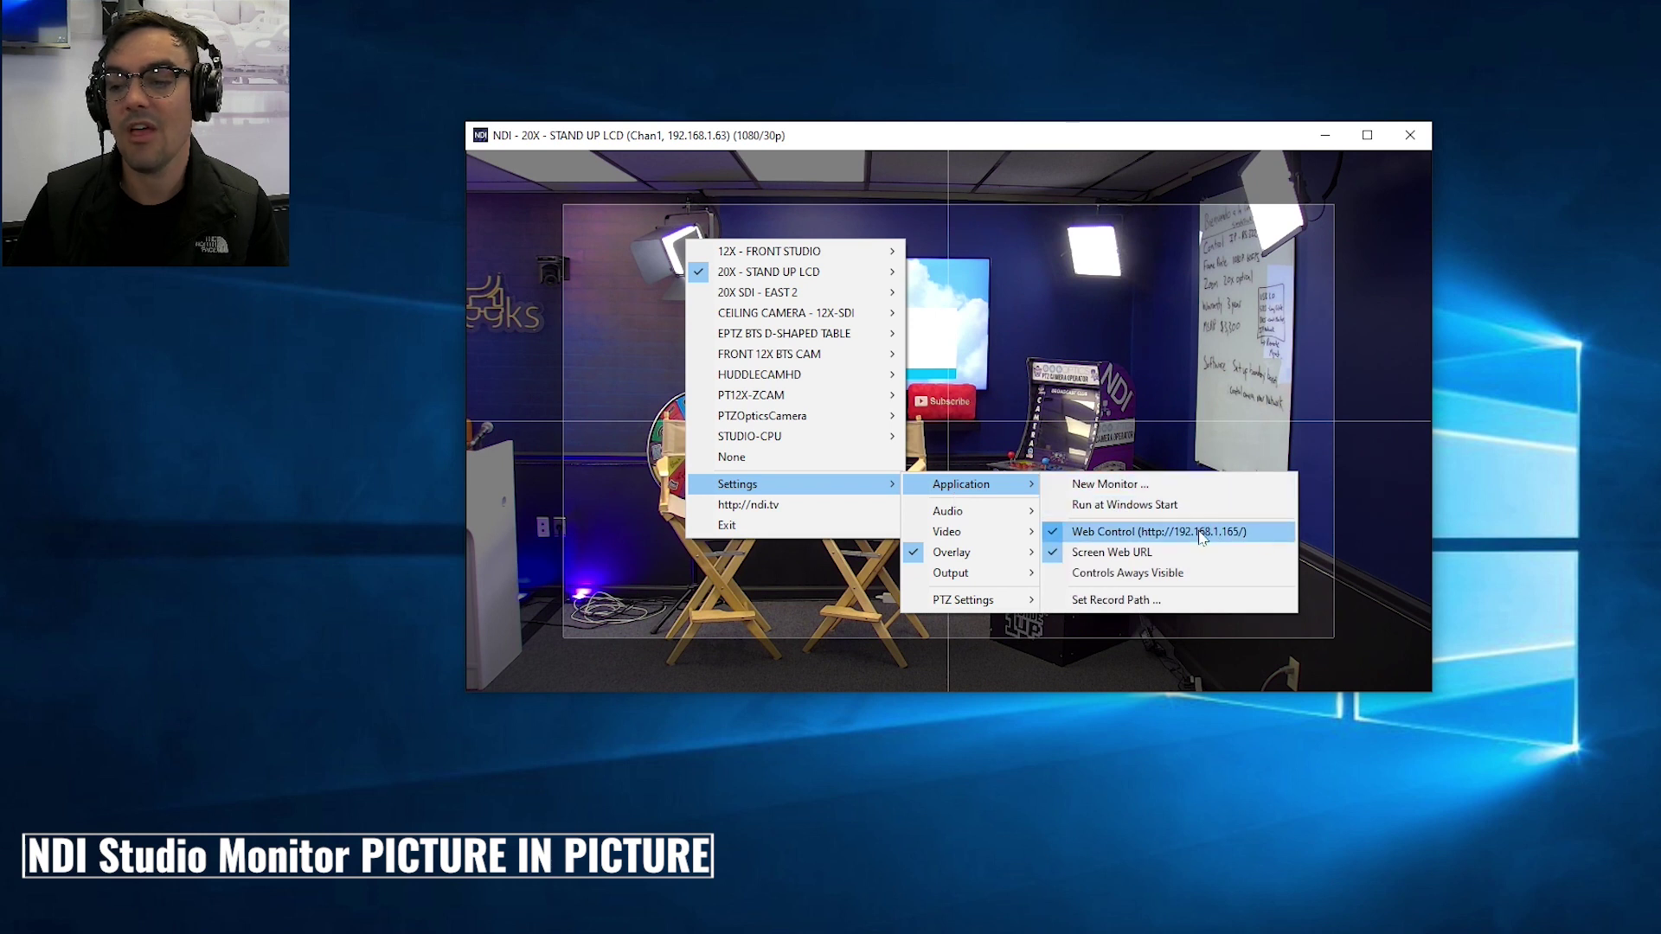
pyautogui.moveTo(1014, 553)
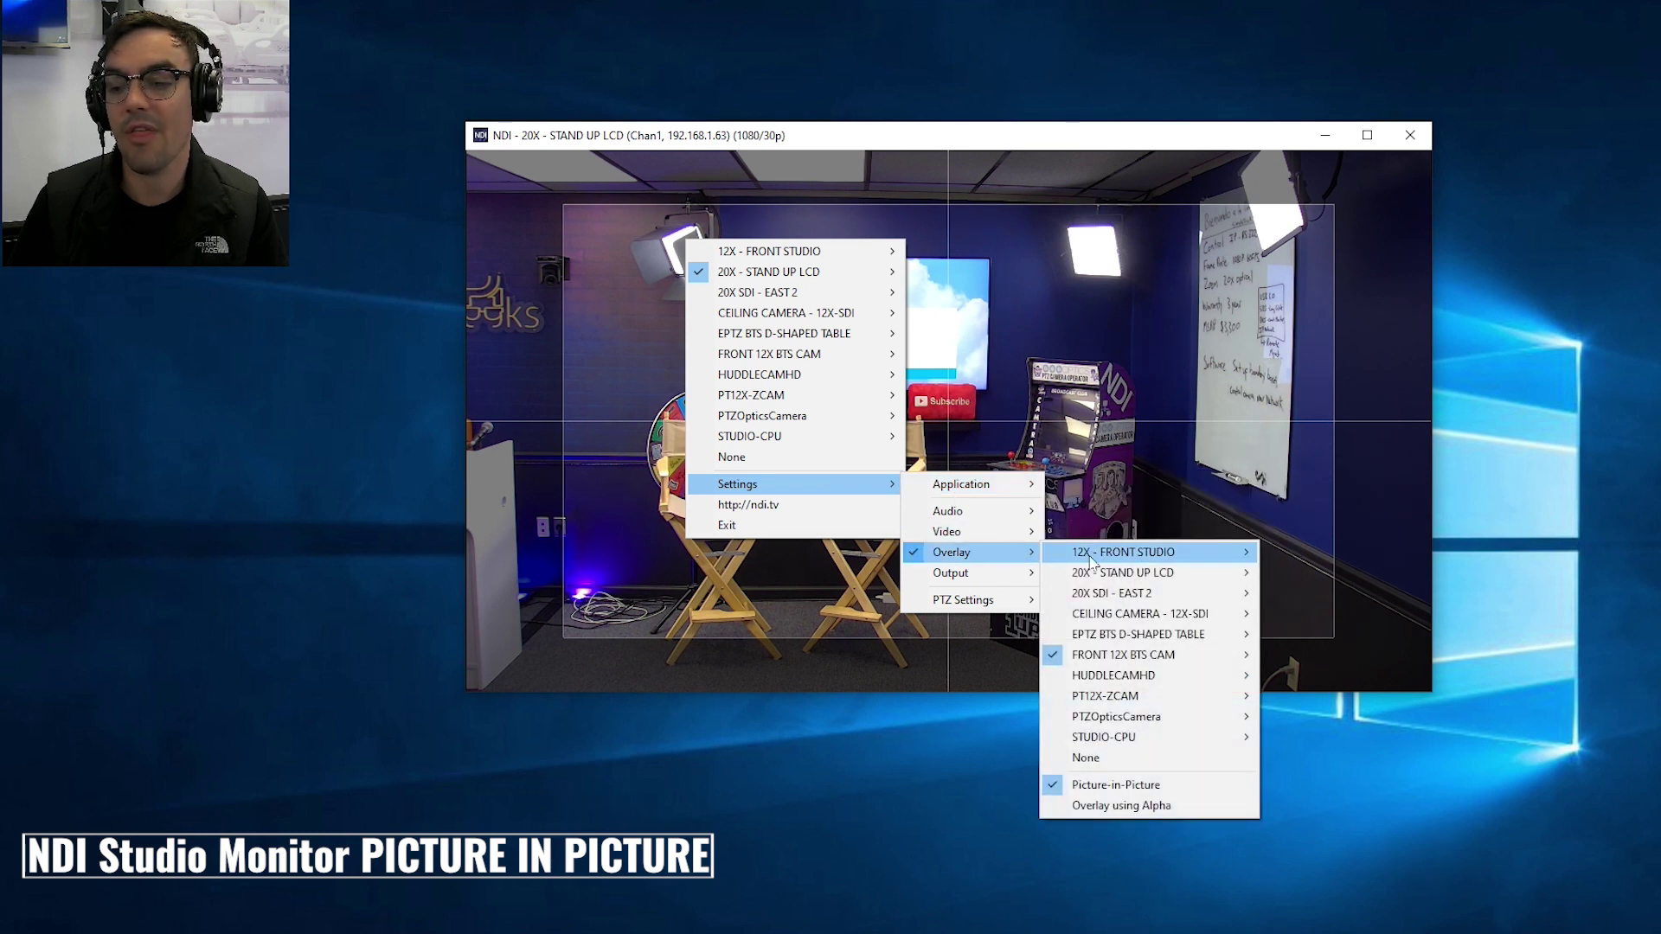
pyautogui.moveTo(1126, 657)
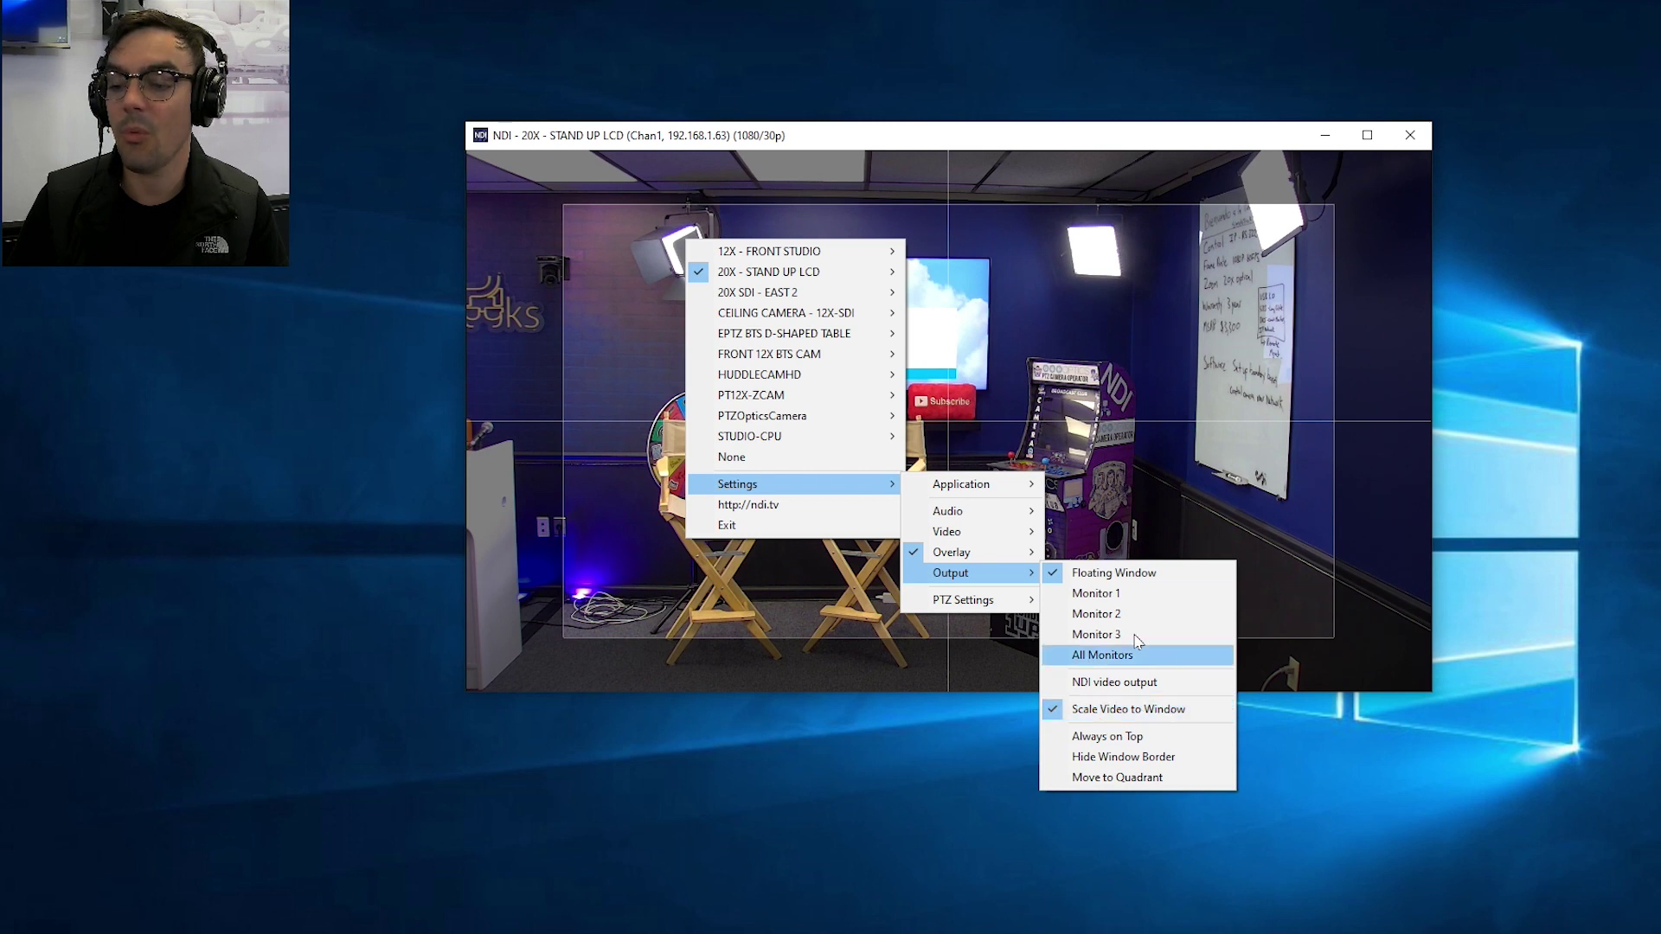
pyautogui.click(965, 152)
pyautogui.moveTo(968, 122); pyautogui.dragTo(921, 113)
pyautogui.rightClick(870, 224)
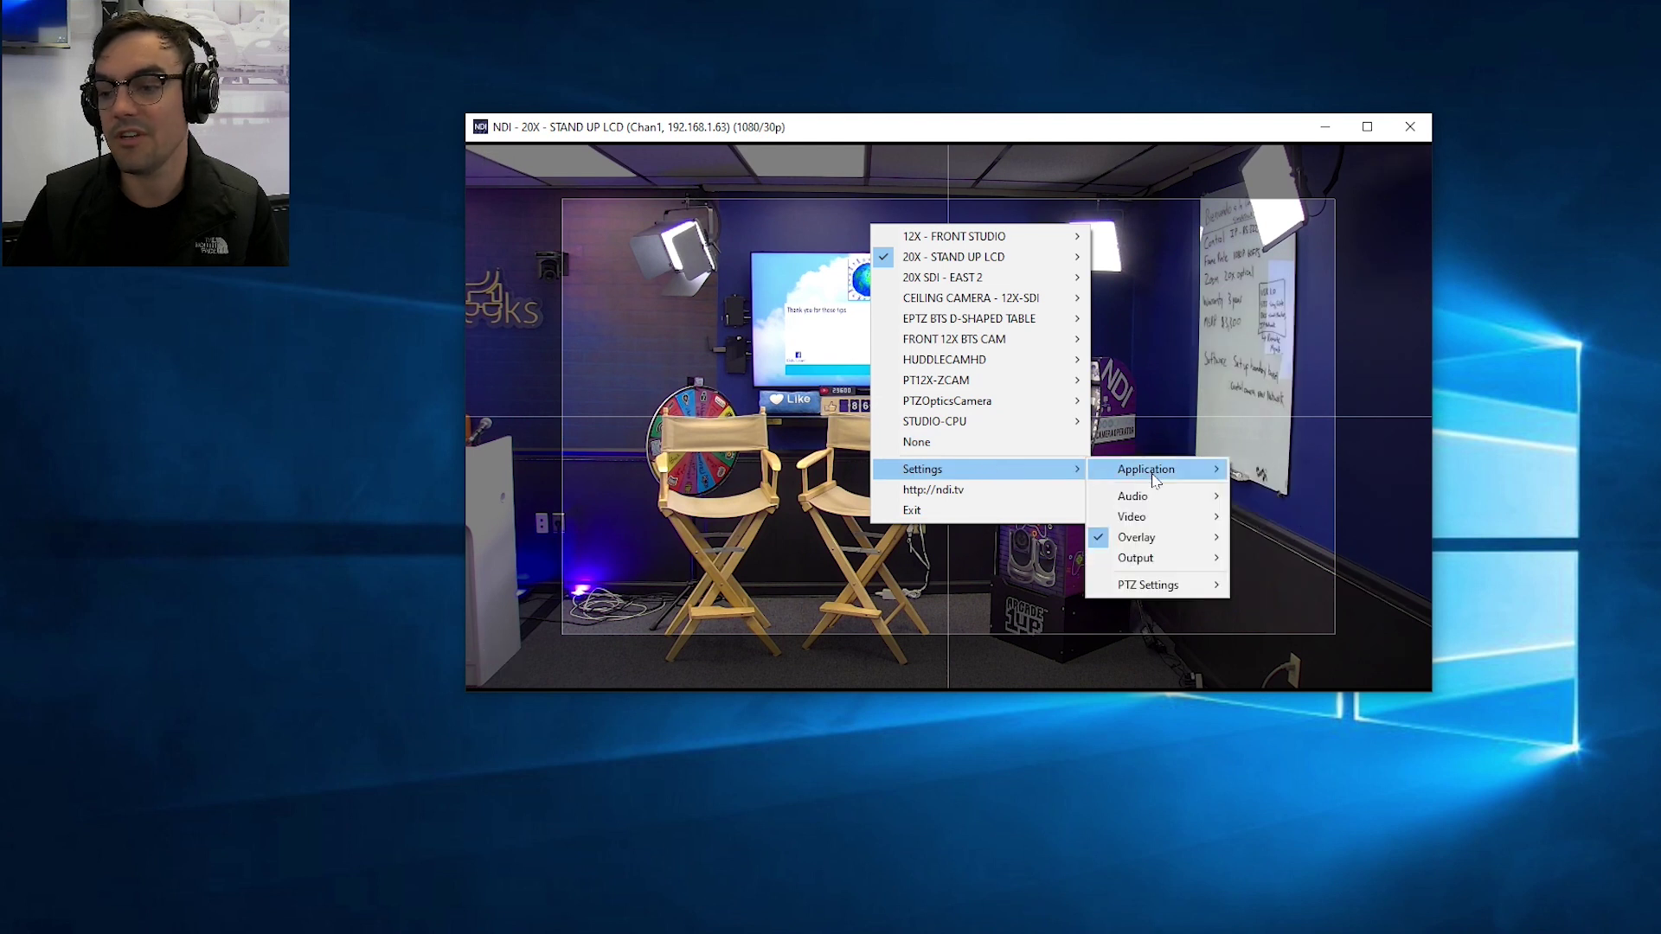
pyautogui.moveTo(1156, 481)
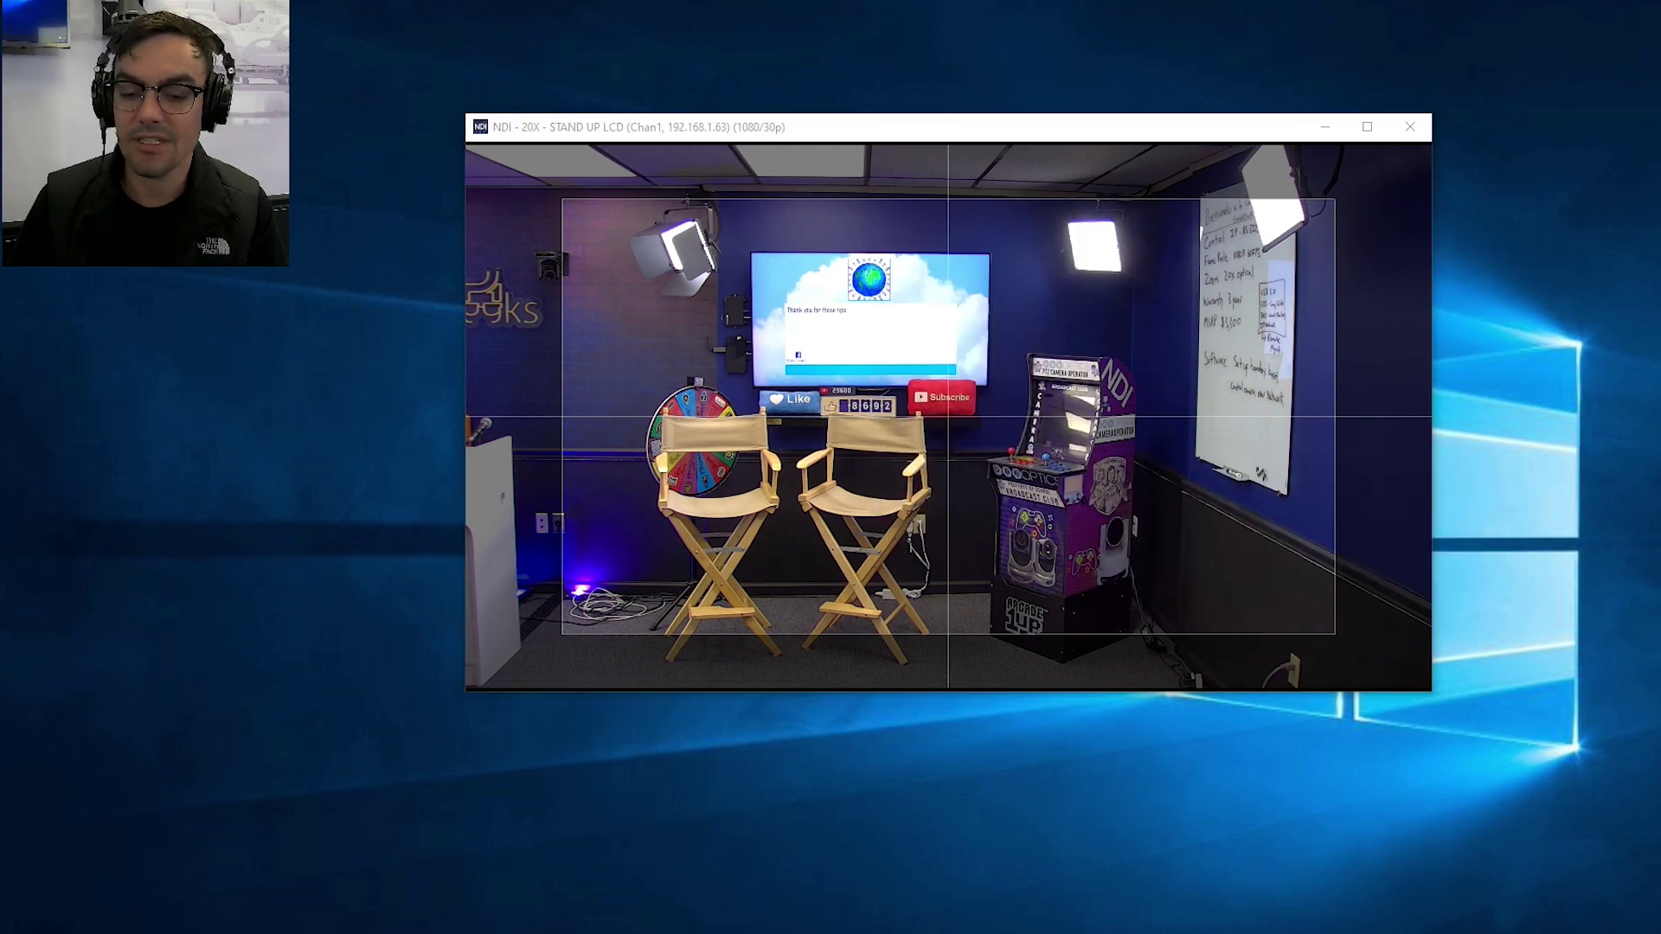
# Open the web controller page in Chrome, resize and reposition the window, and list available monitors
pyautogui.click(478, 889)
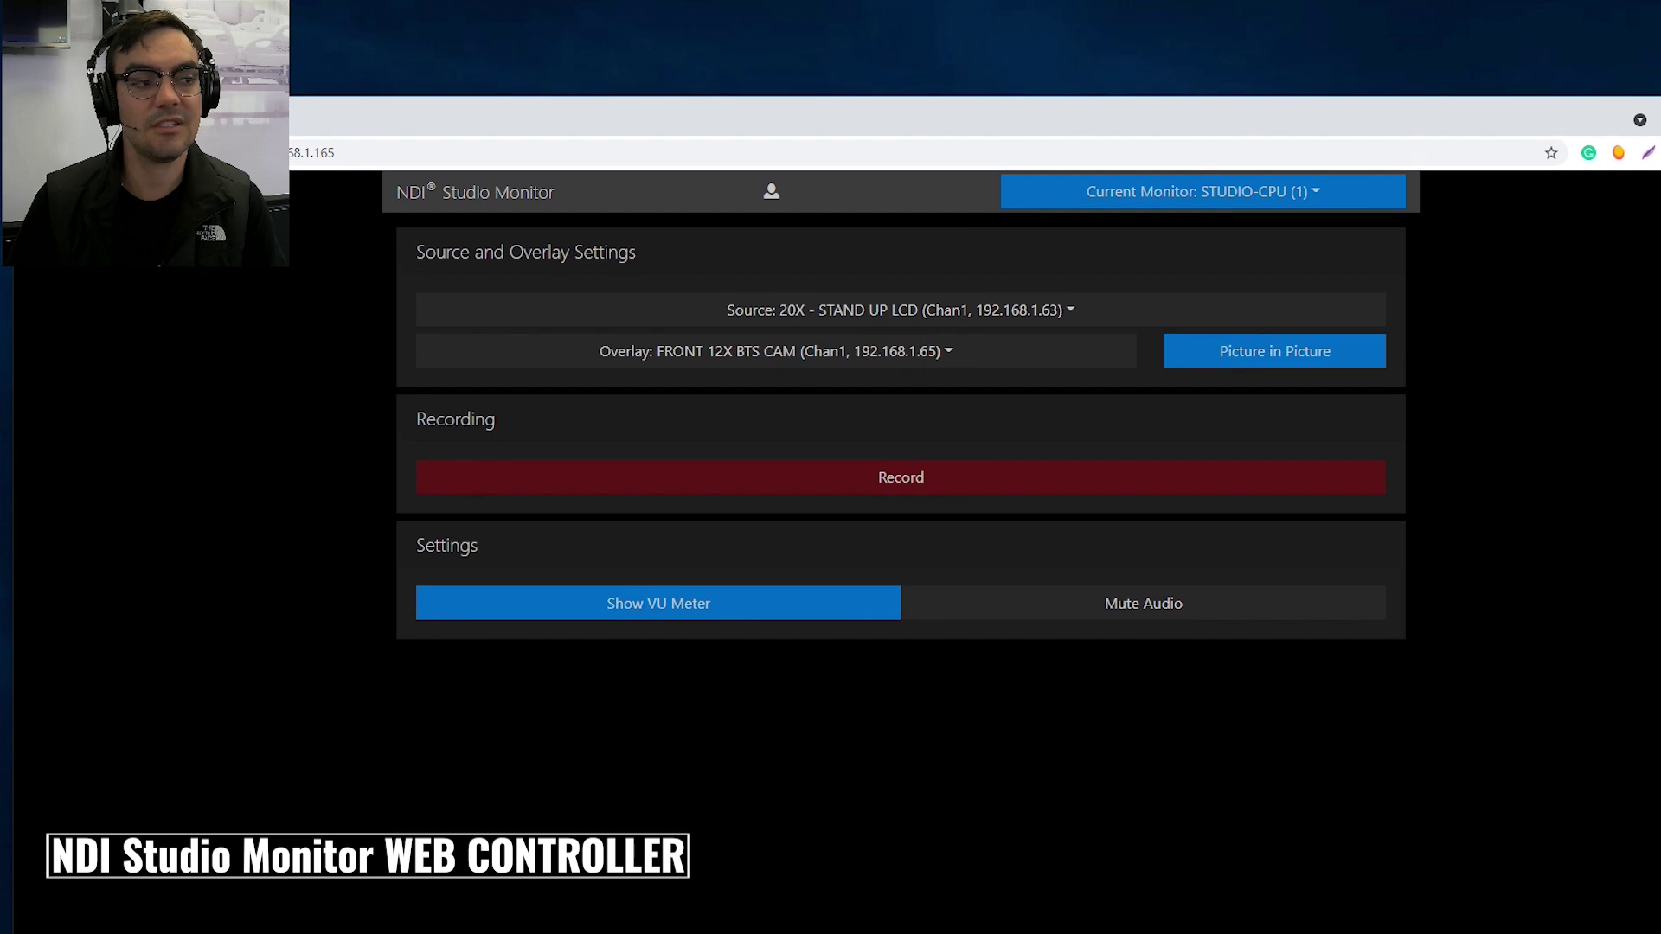
pyautogui.moveTo(7, 270); pyautogui.dragTo(368, 236)
pyautogui.moveTo(908, 126); pyautogui.dragTo(872, 69)
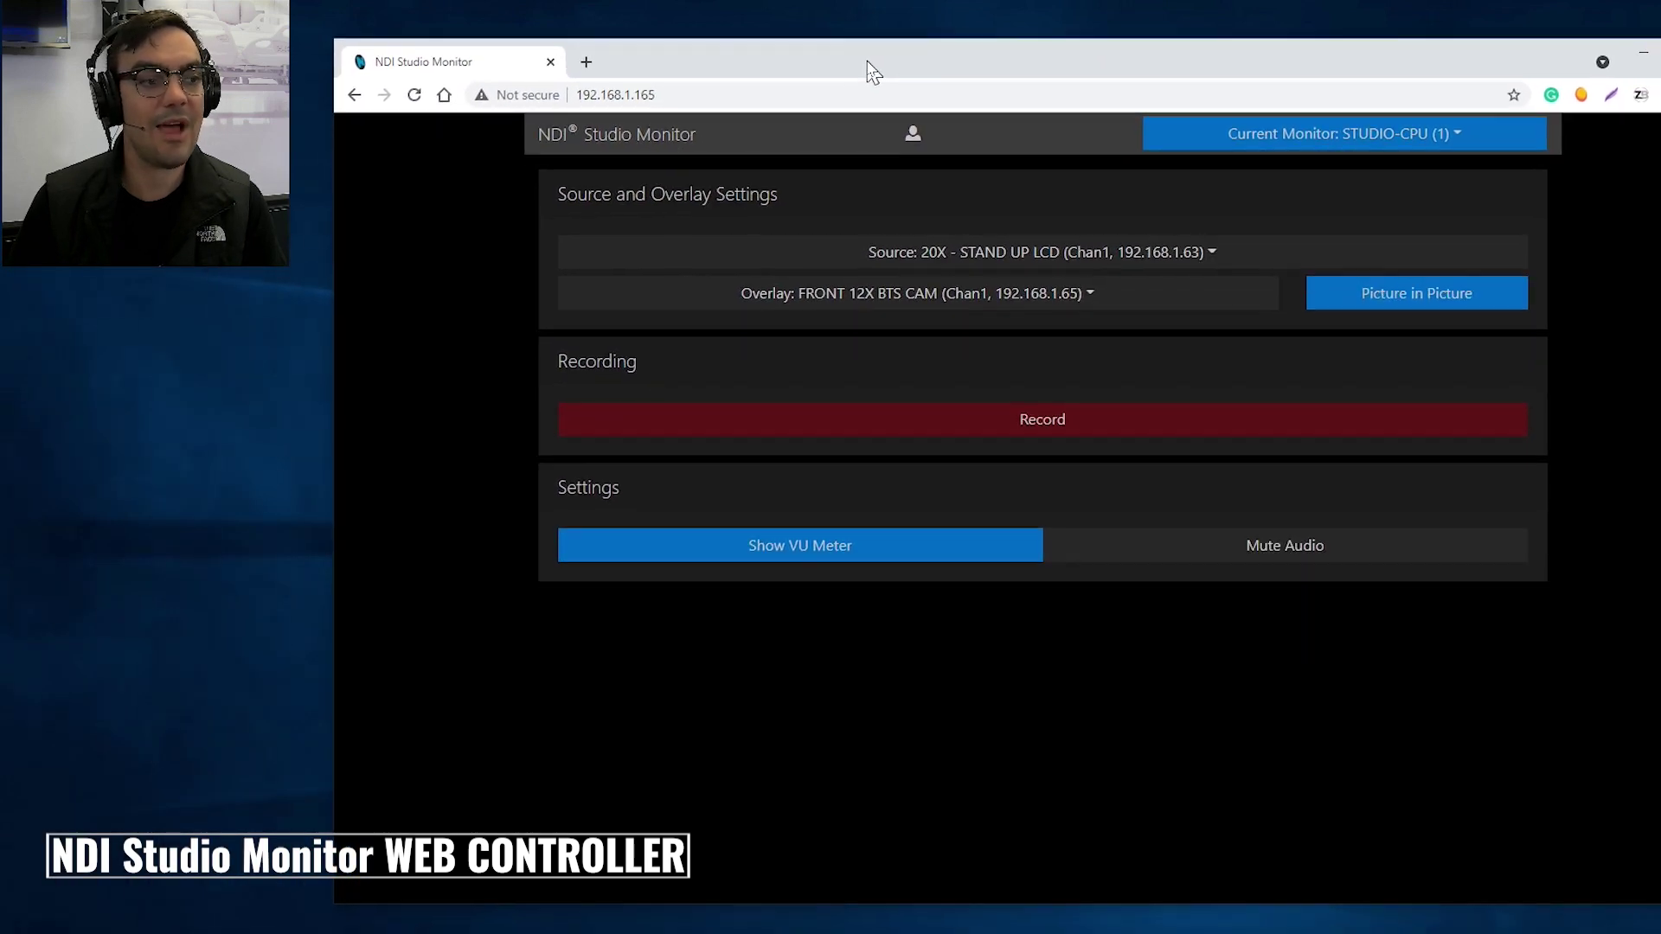
pyautogui.click(1470, 137)
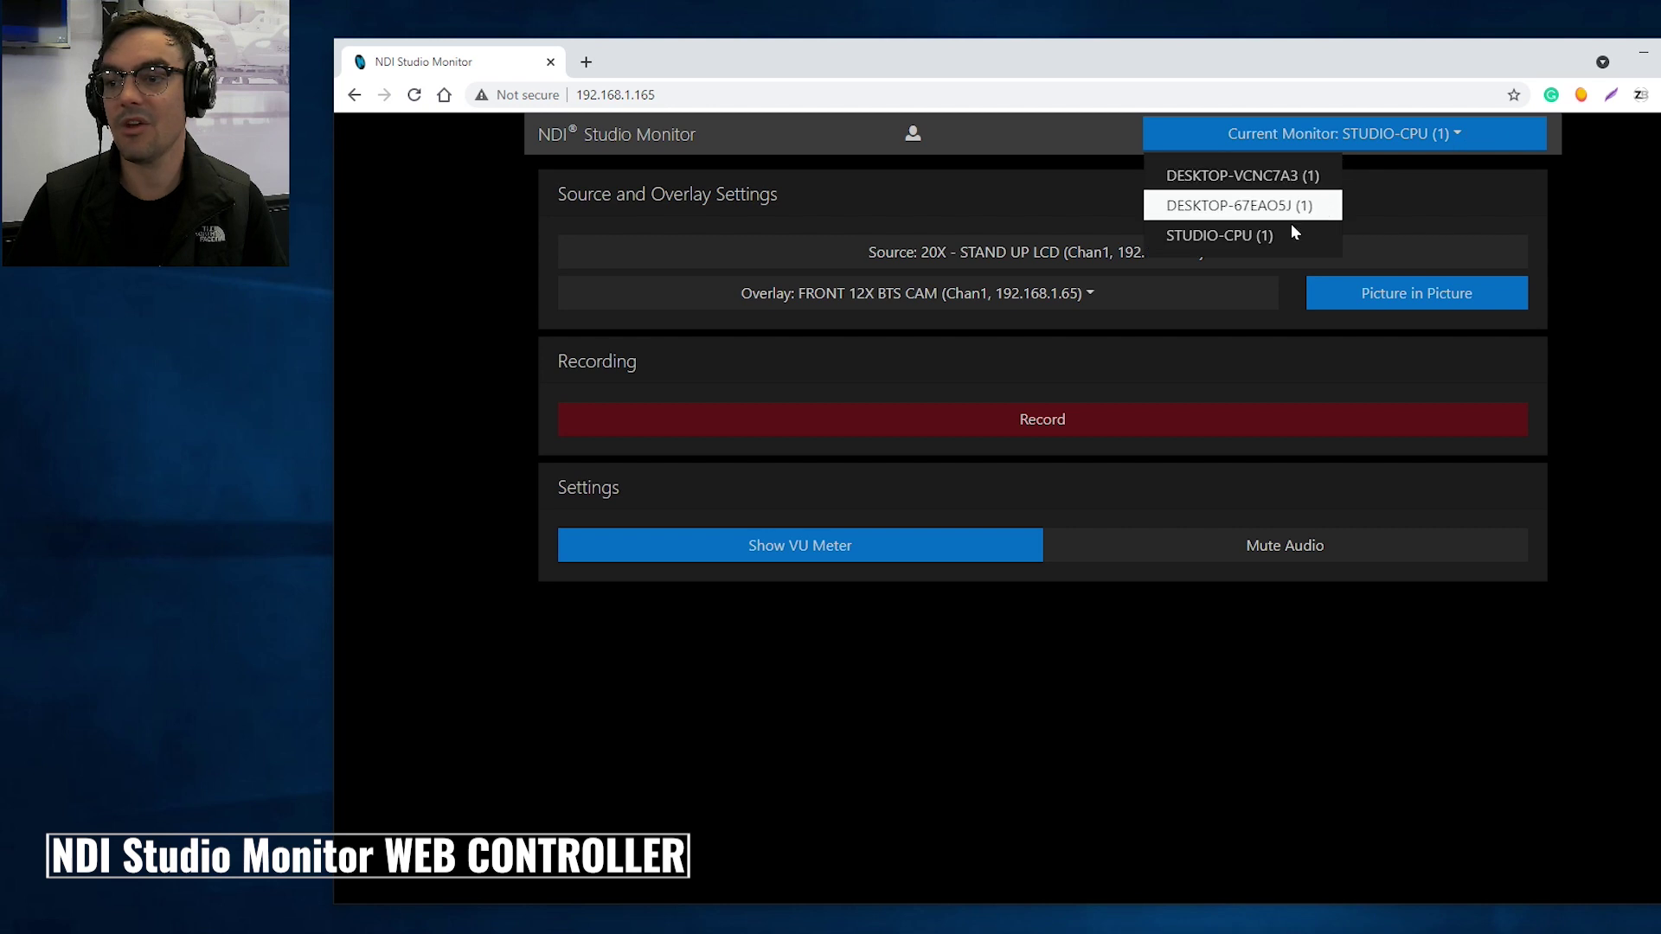
pyautogui.click(1395, 146)
pyautogui.click(1458, 136)
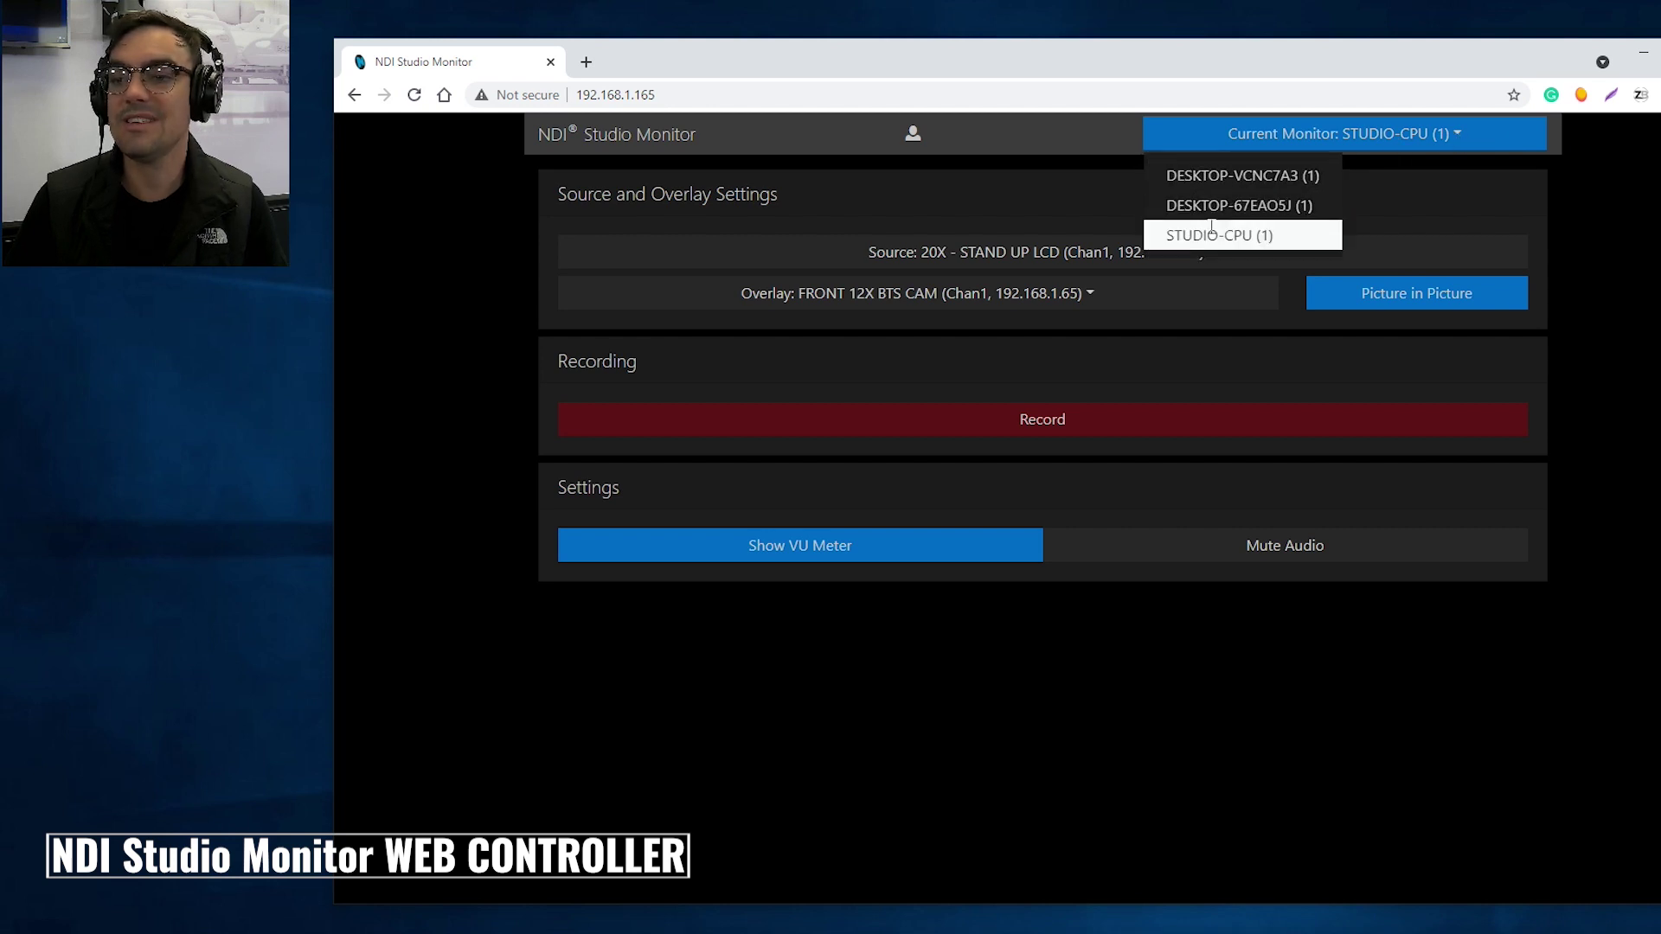
# Try switching control to DESKTOP-VCNC7A3 and another monitor, dismiss the sign-in request, and go back
pyautogui.click(1259, 176)
pyautogui.click(1277, 141)
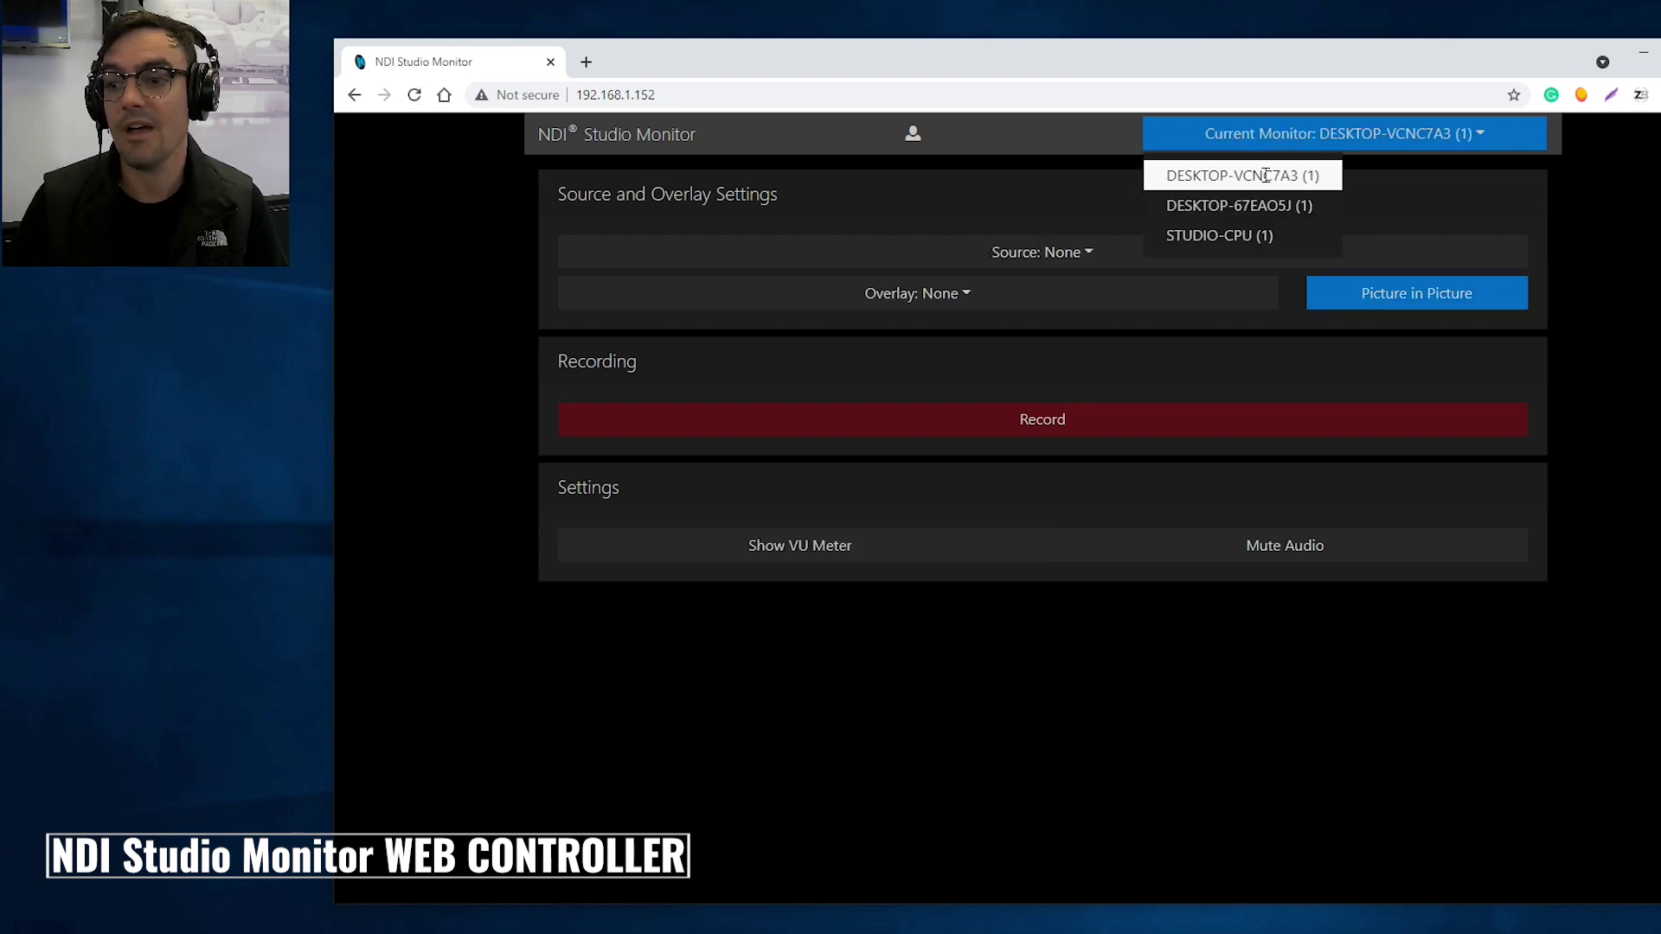
pyautogui.click(1266, 175)
pyautogui.click(1212, 315)
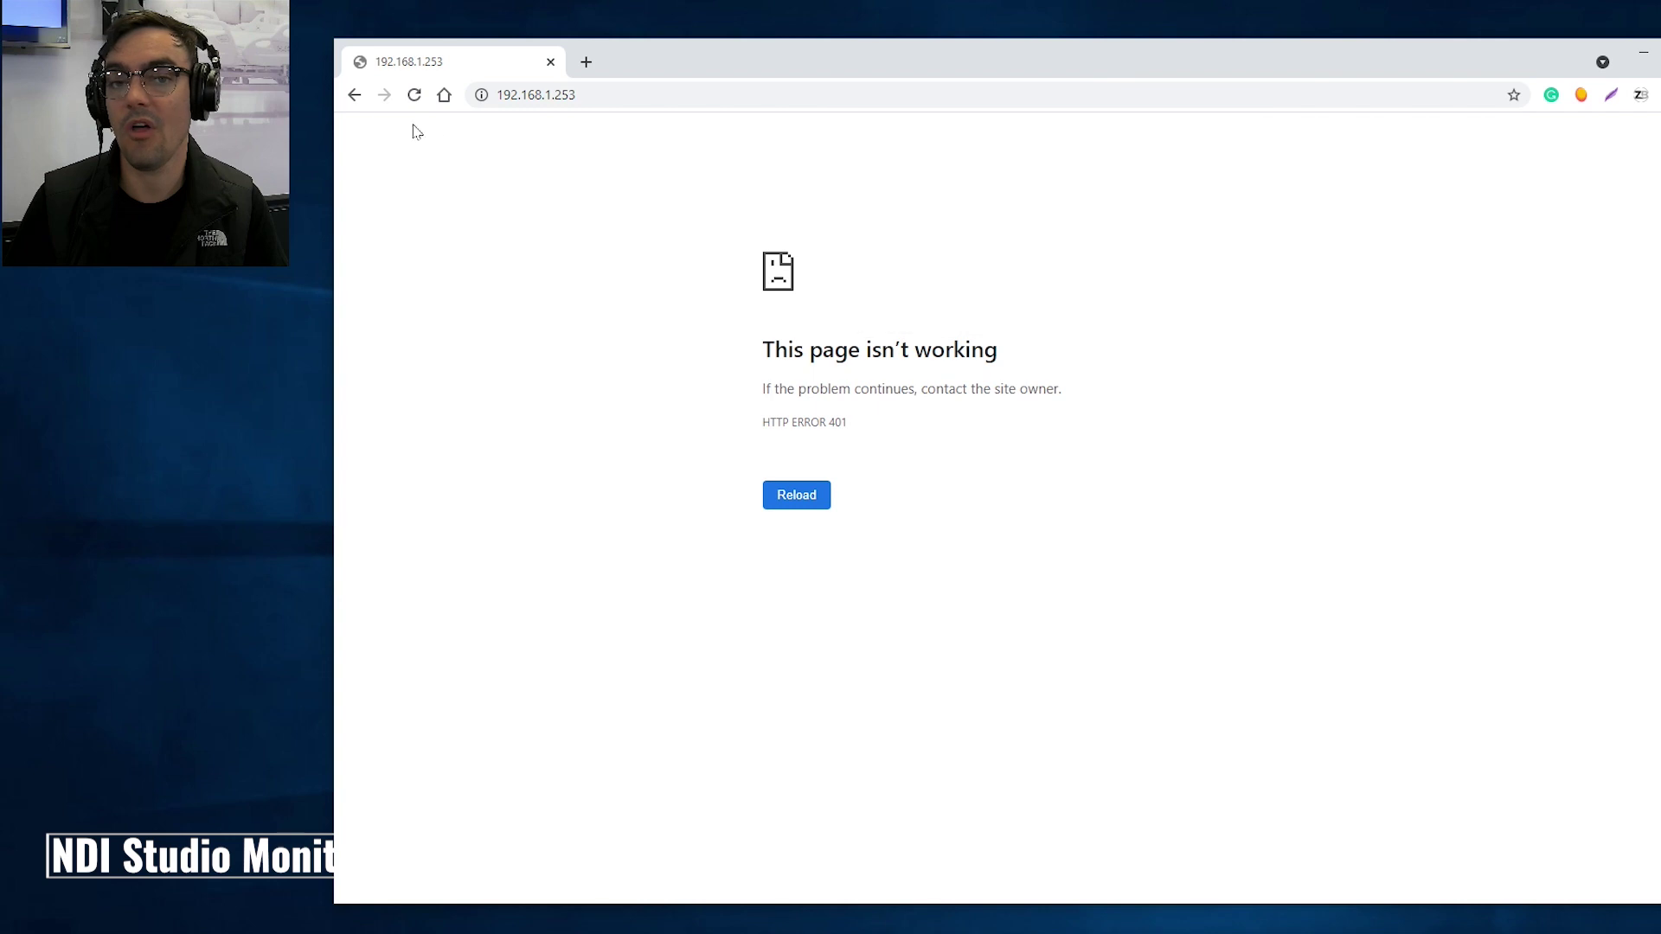
pyautogui.click(354, 94)
# Select STUDIO-CPU (1) as the current monitor and view its video sources
pyautogui.click(1329, 139)
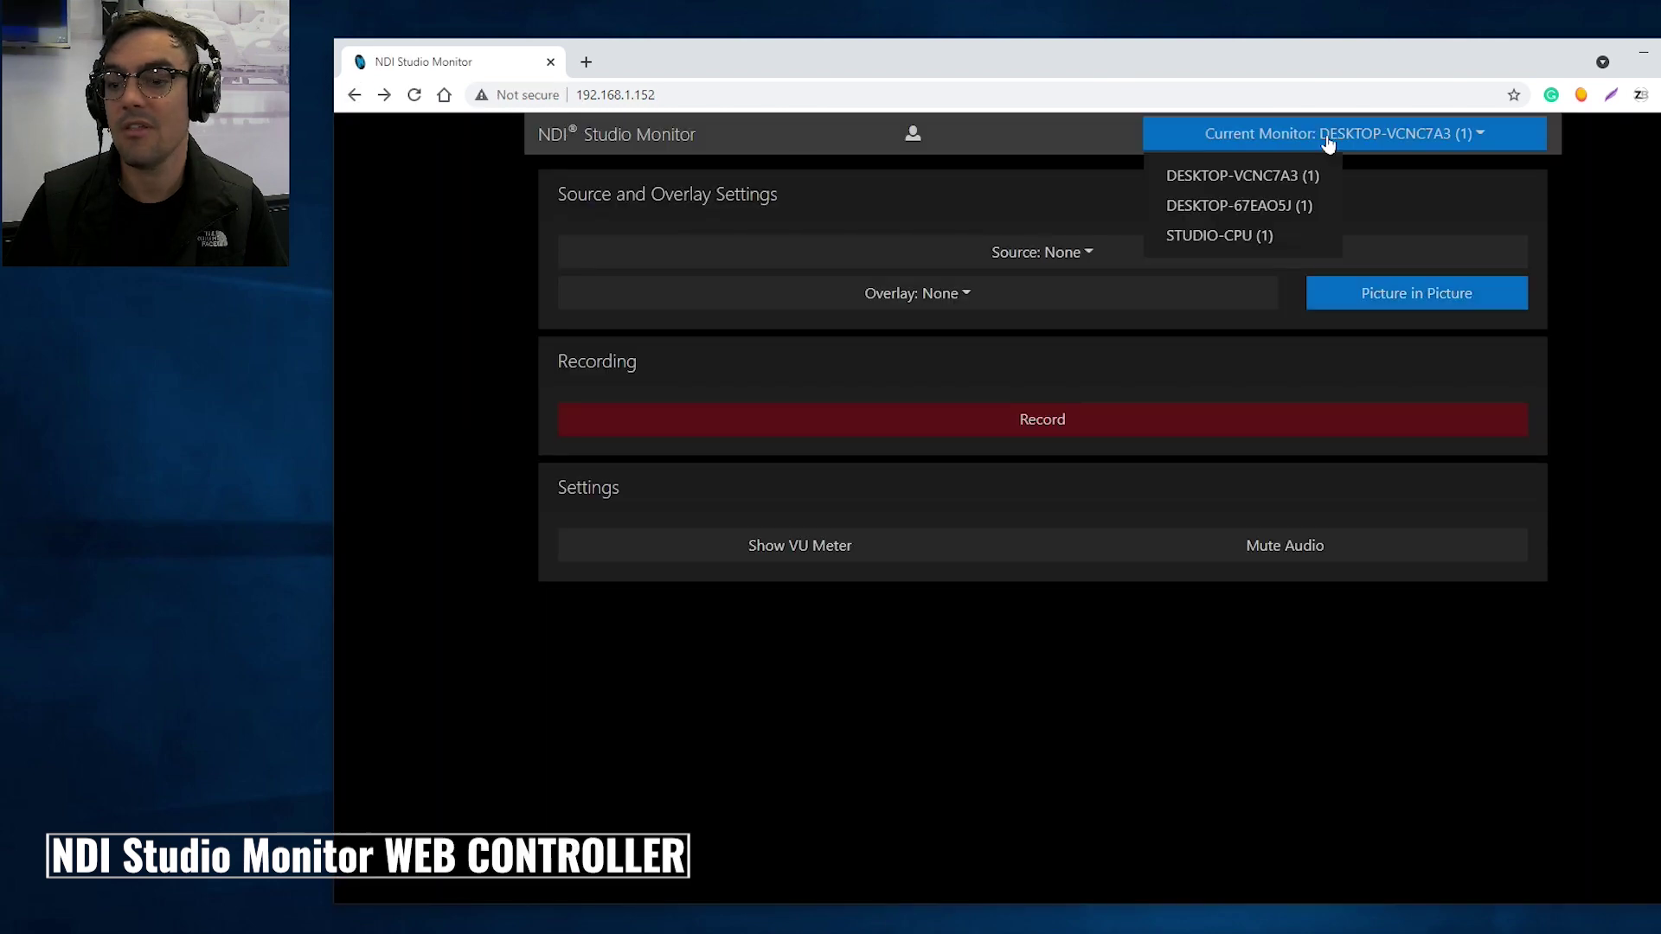
pyautogui.click(1258, 235)
pyautogui.click(1112, 252)
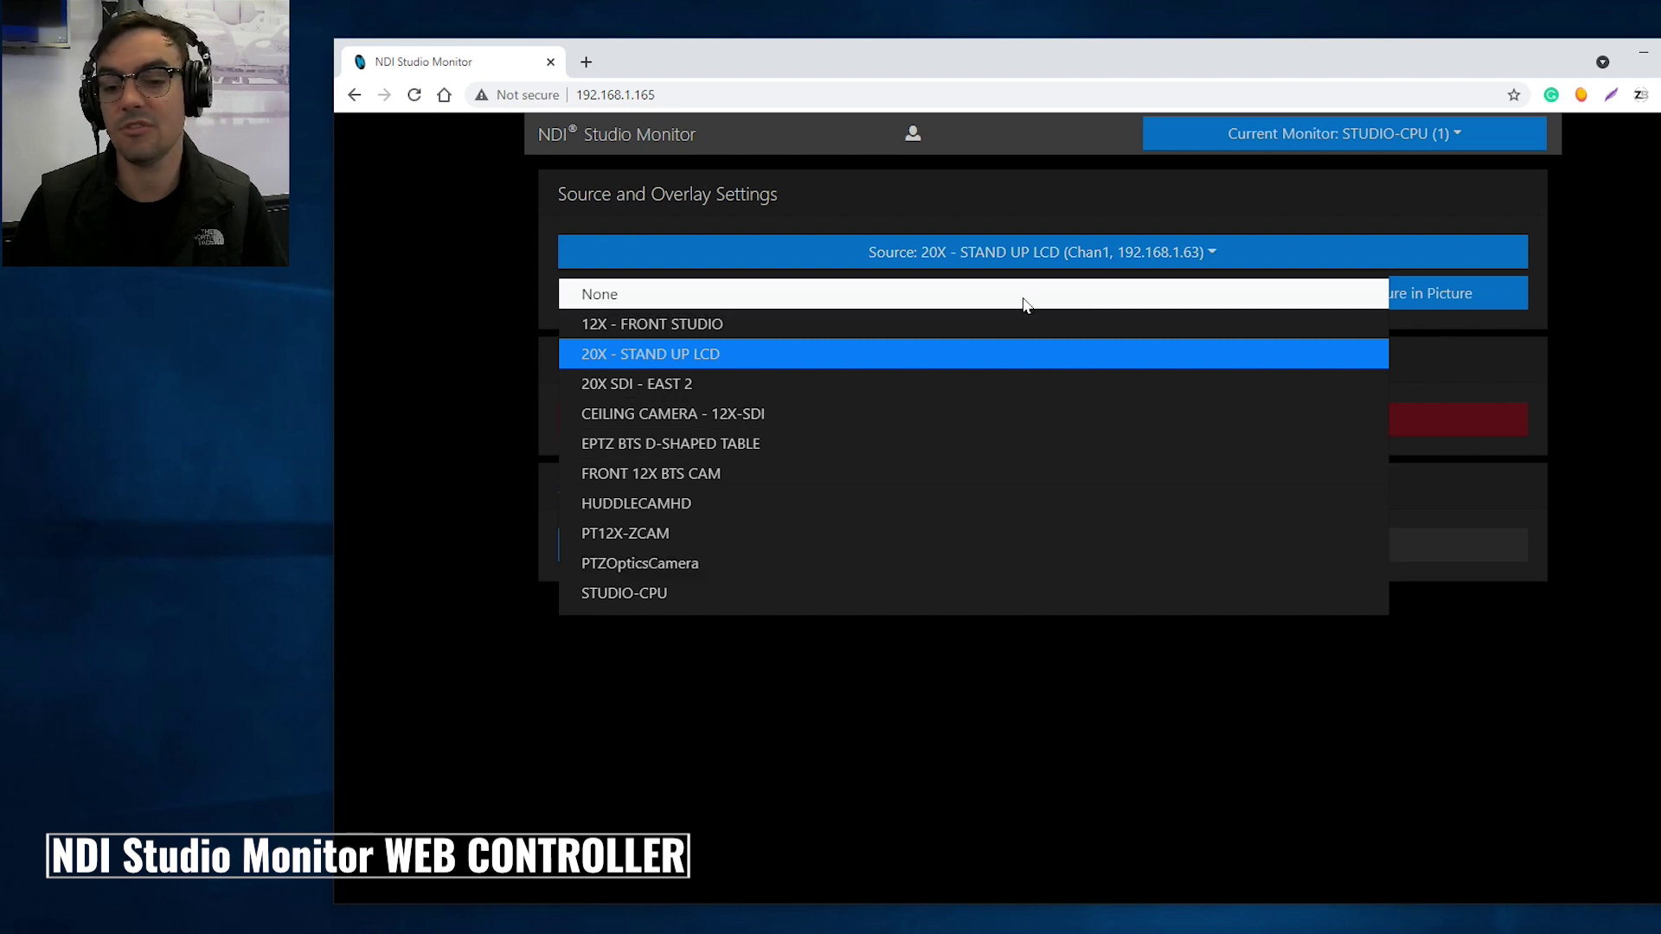
# Keep the current source and switch the web controller's Overlay setting to None
pyautogui.click(375, 282)
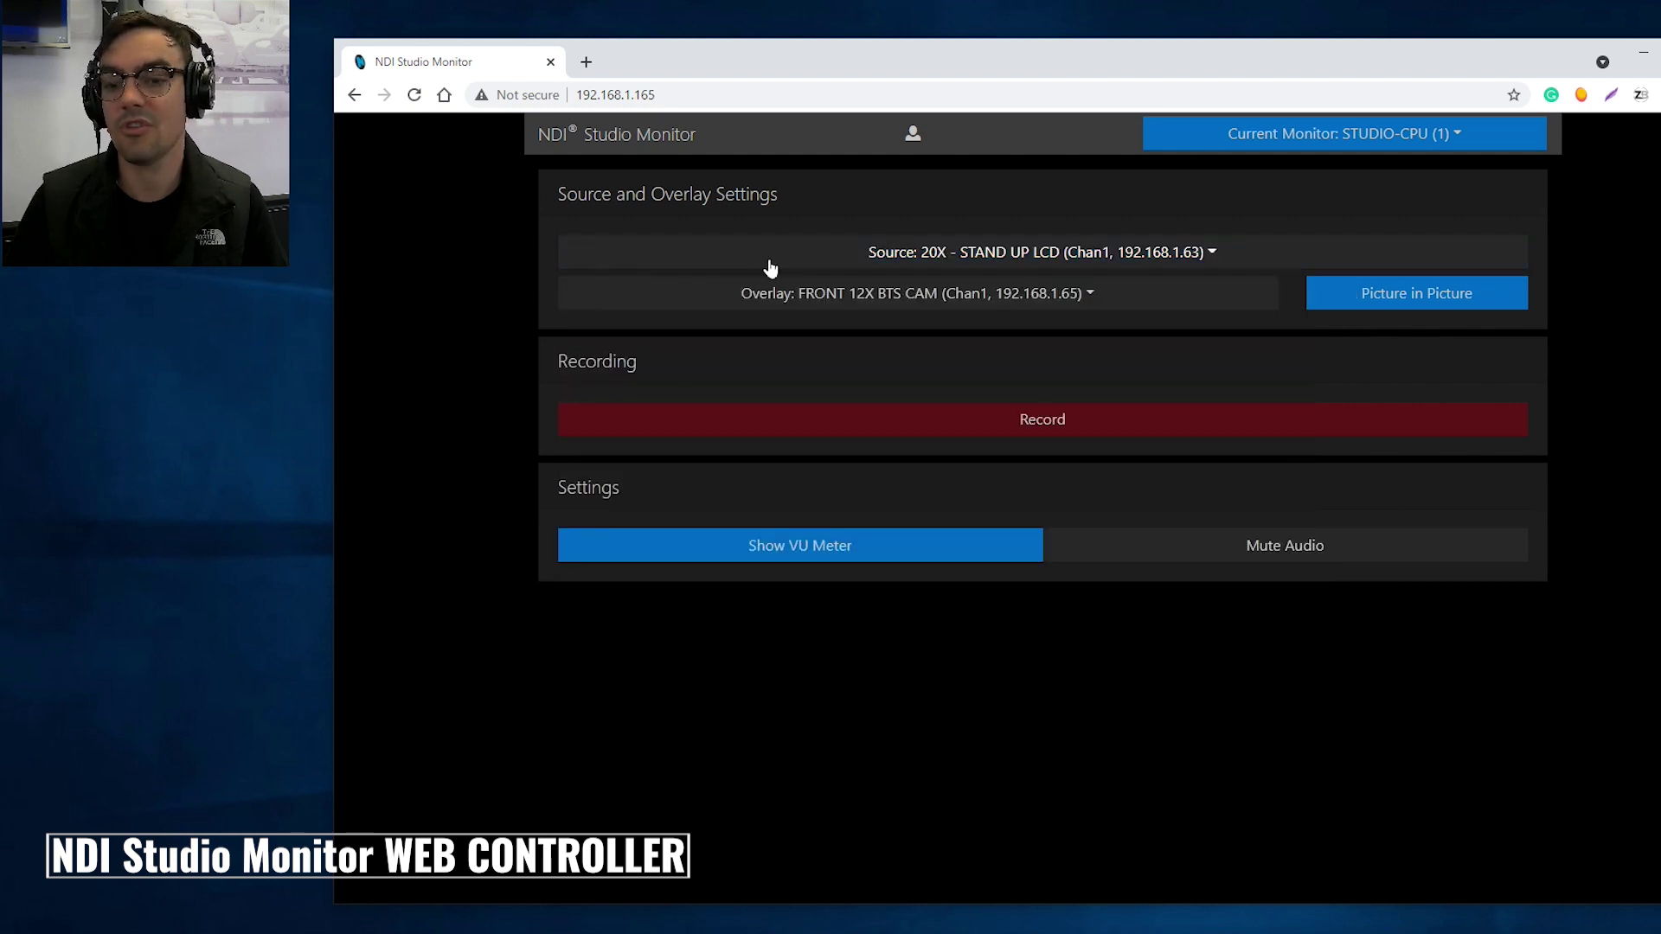
pyautogui.click(813, 293)
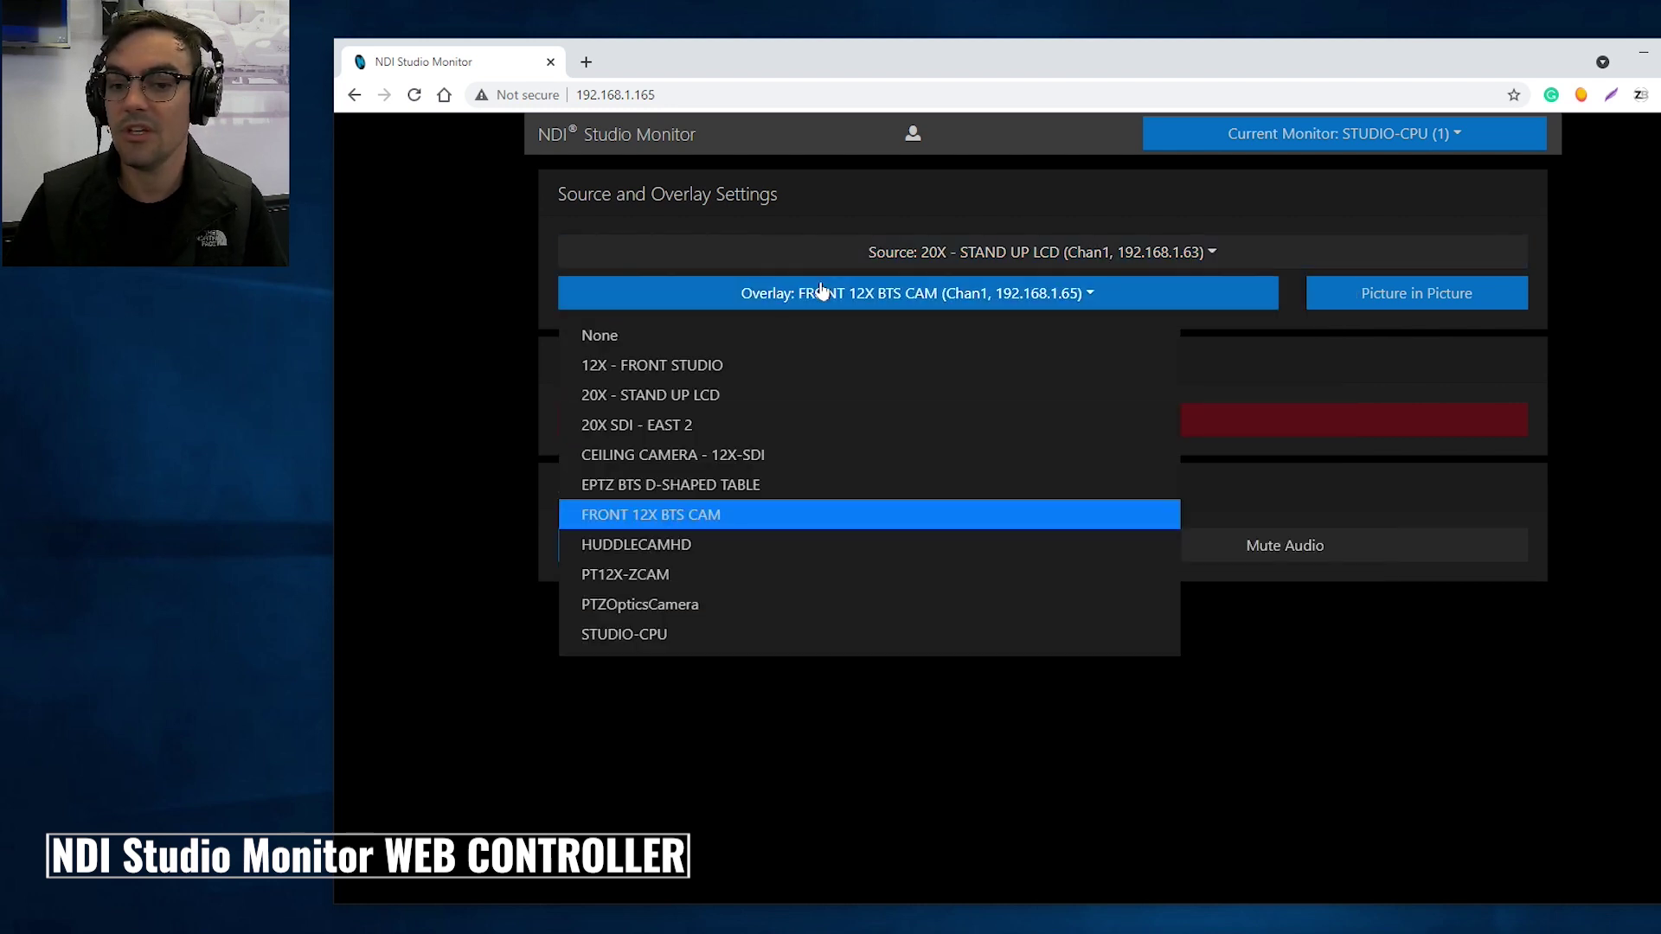
pyautogui.click(776, 338)
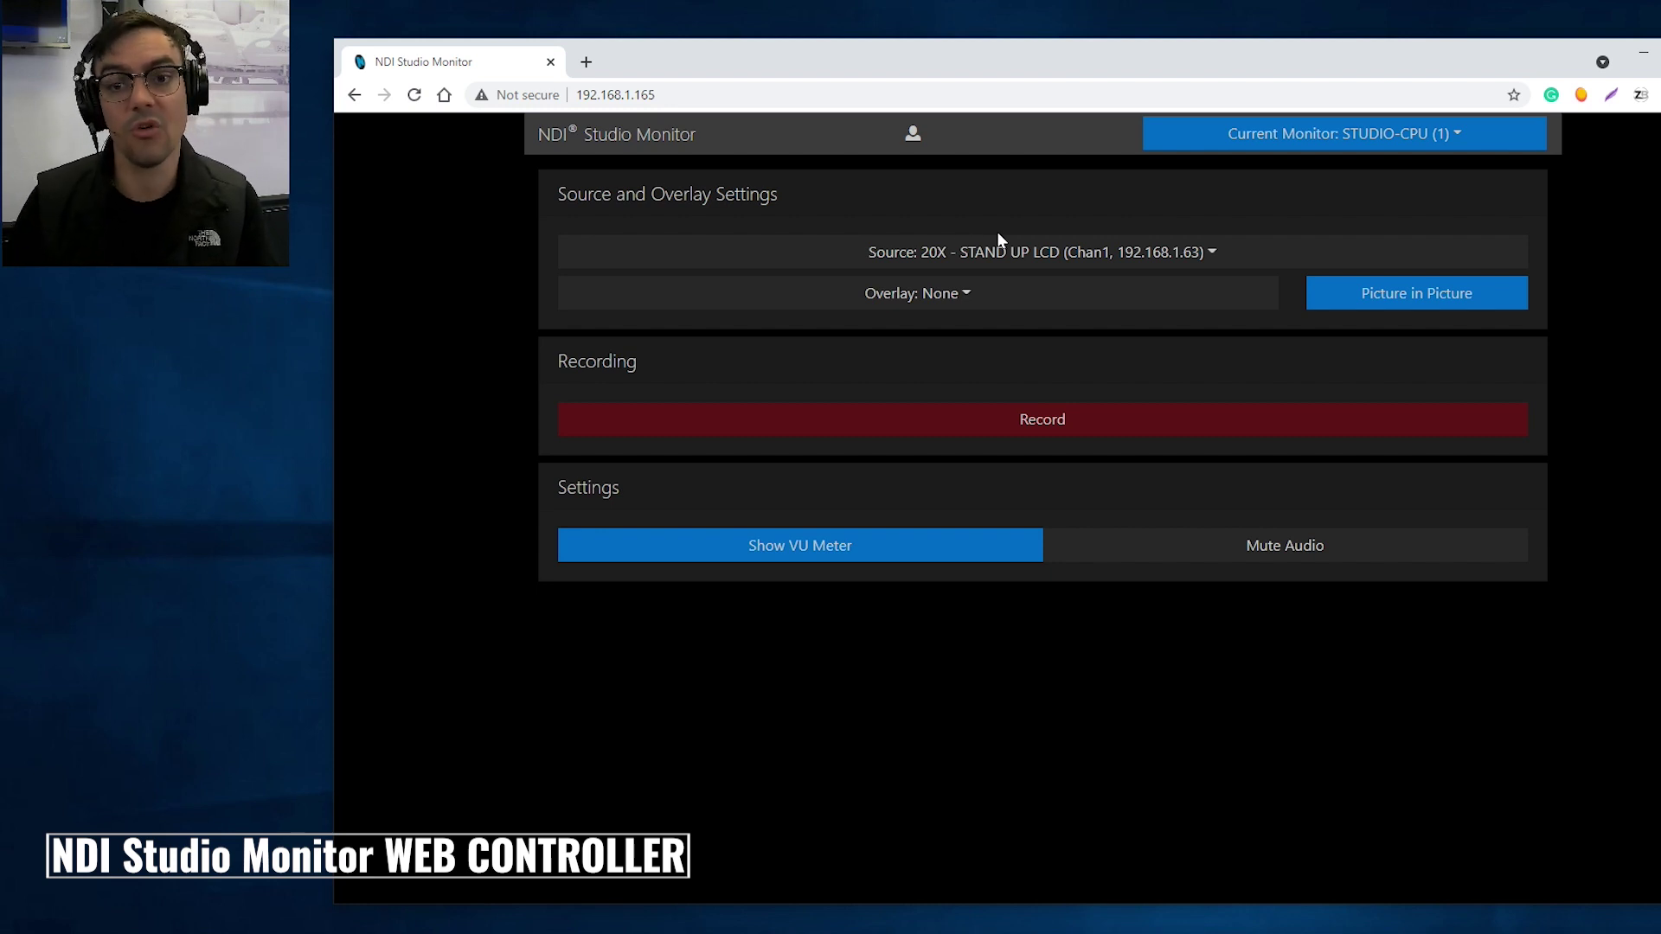
pyautogui.click(828, 93)
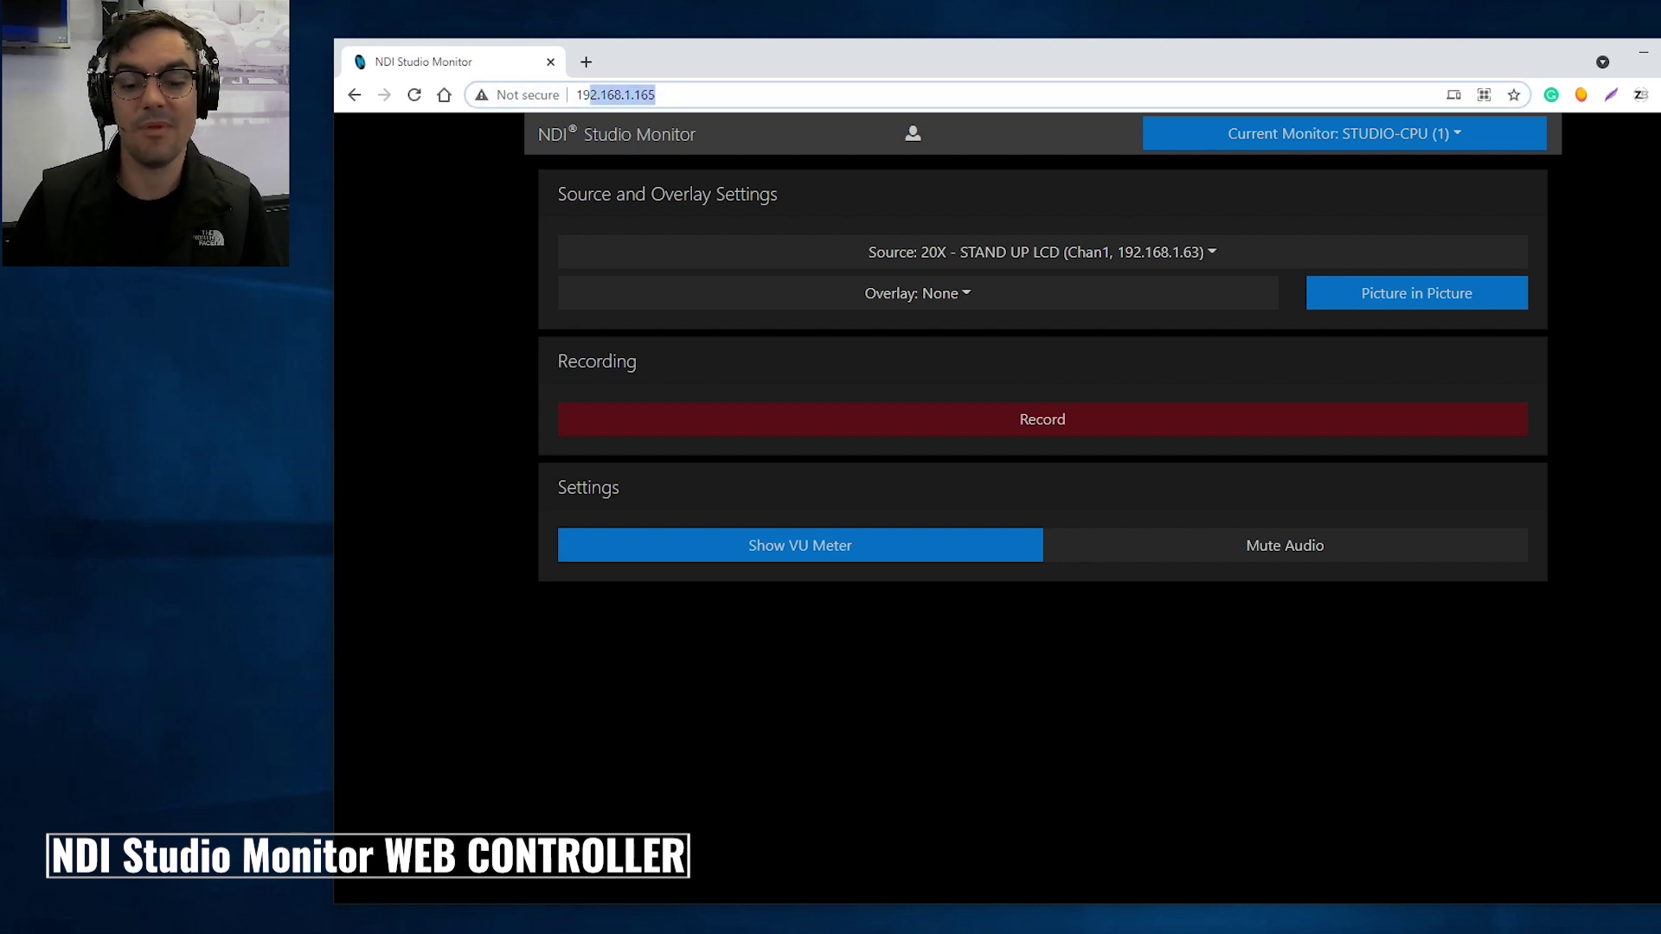
pyautogui.click(444, 915)
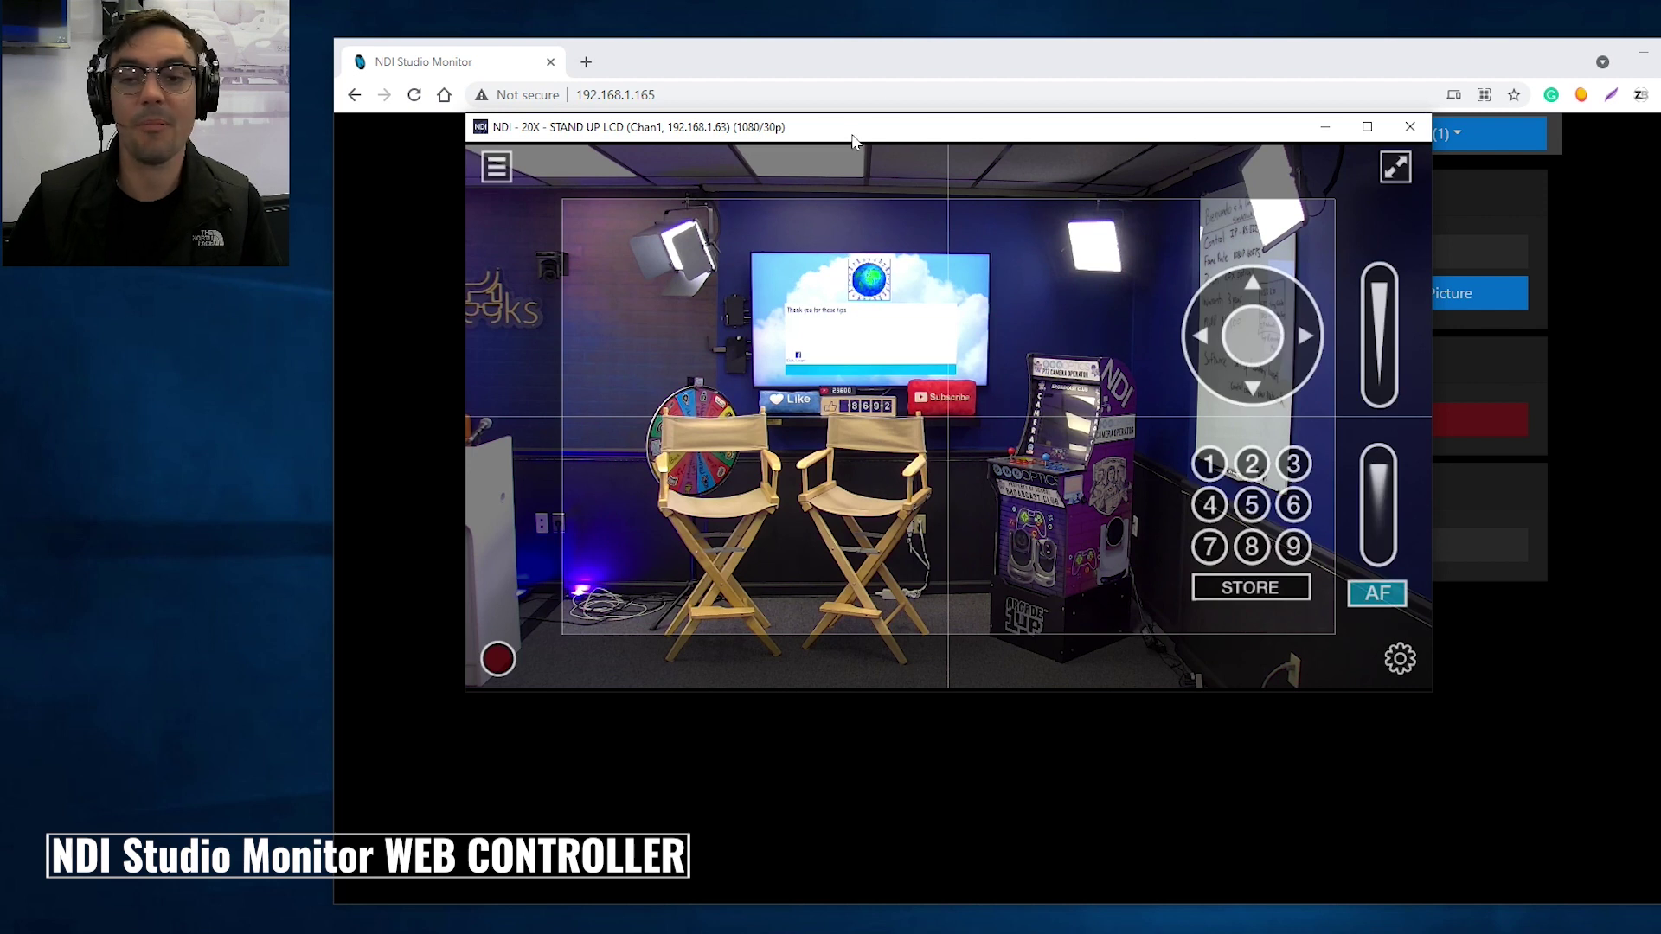
pyautogui.moveTo(853, 140)
pyautogui.mouseDown()
pyautogui.moveTo(865, 162)
pyautogui.moveTo(840, 168)
pyautogui.mouseUp()
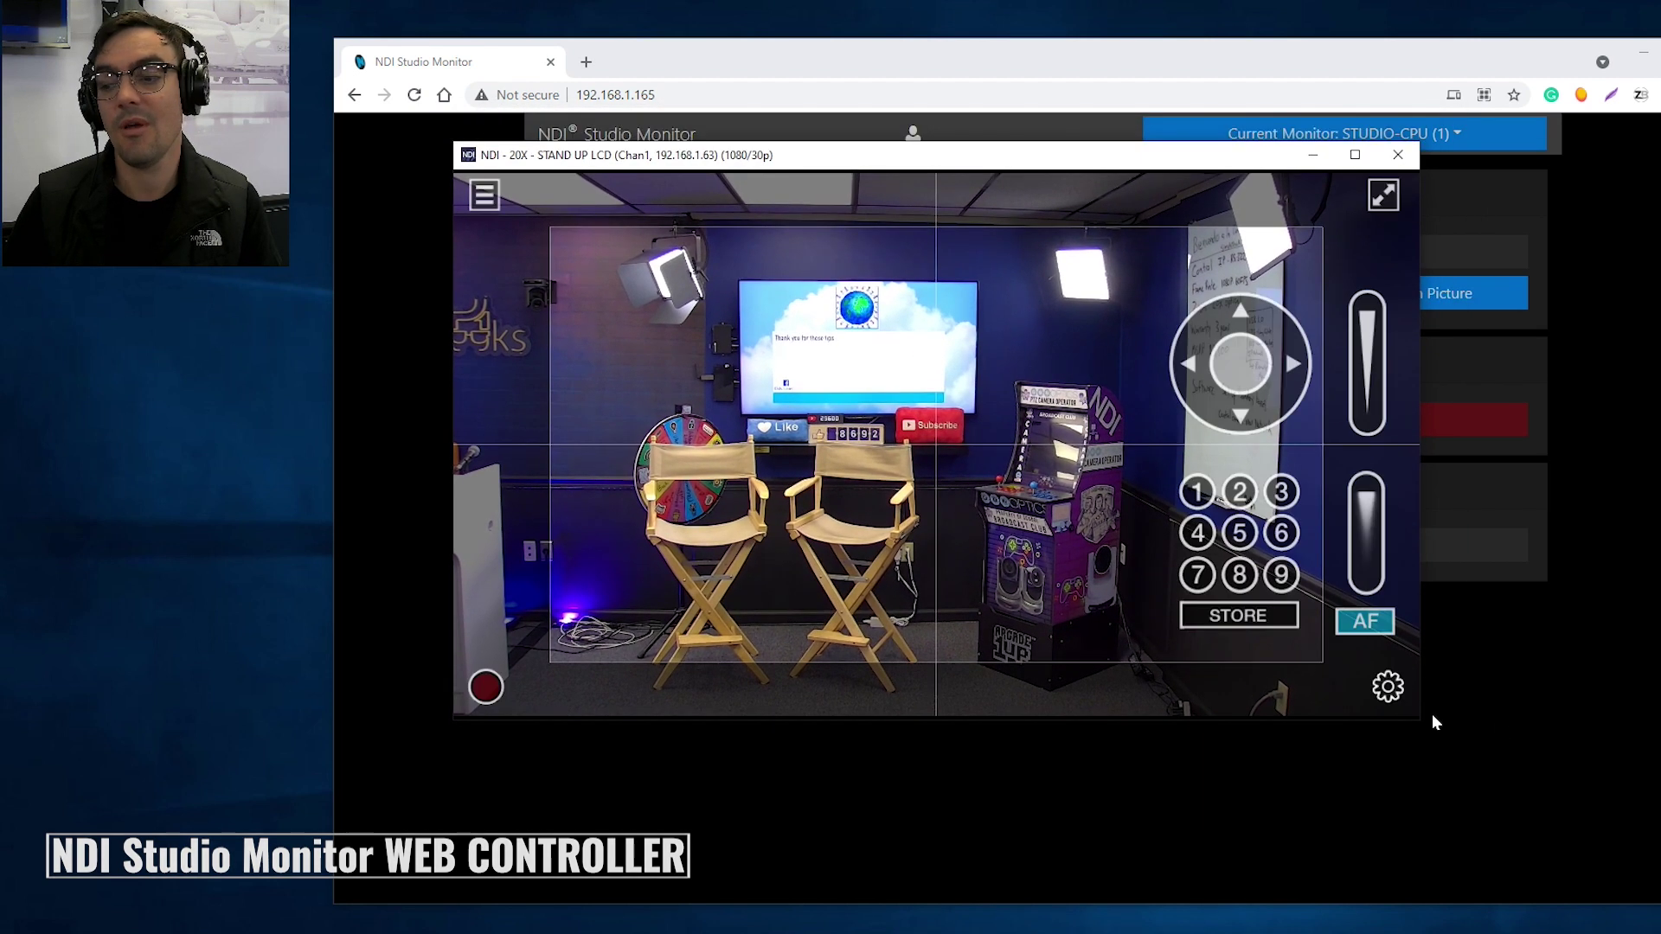
pyautogui.click(1388, 686)
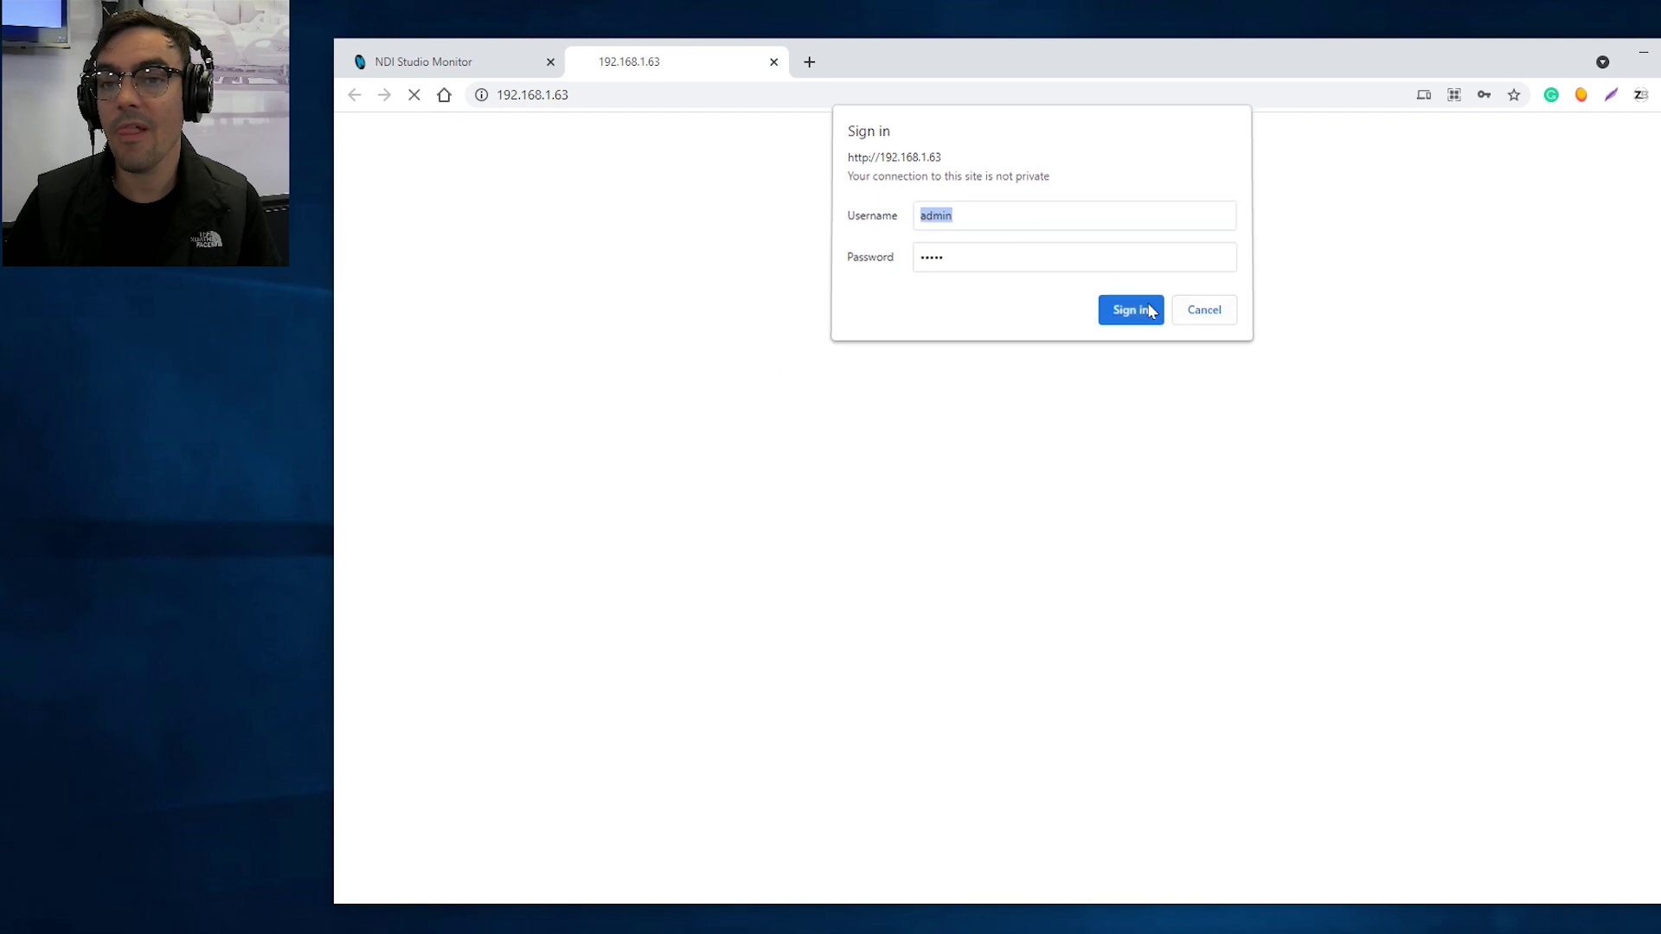
pyautogui.click(1149, 309)
pyautogui.hotkey('ctrl', 'shift', 'Tab')
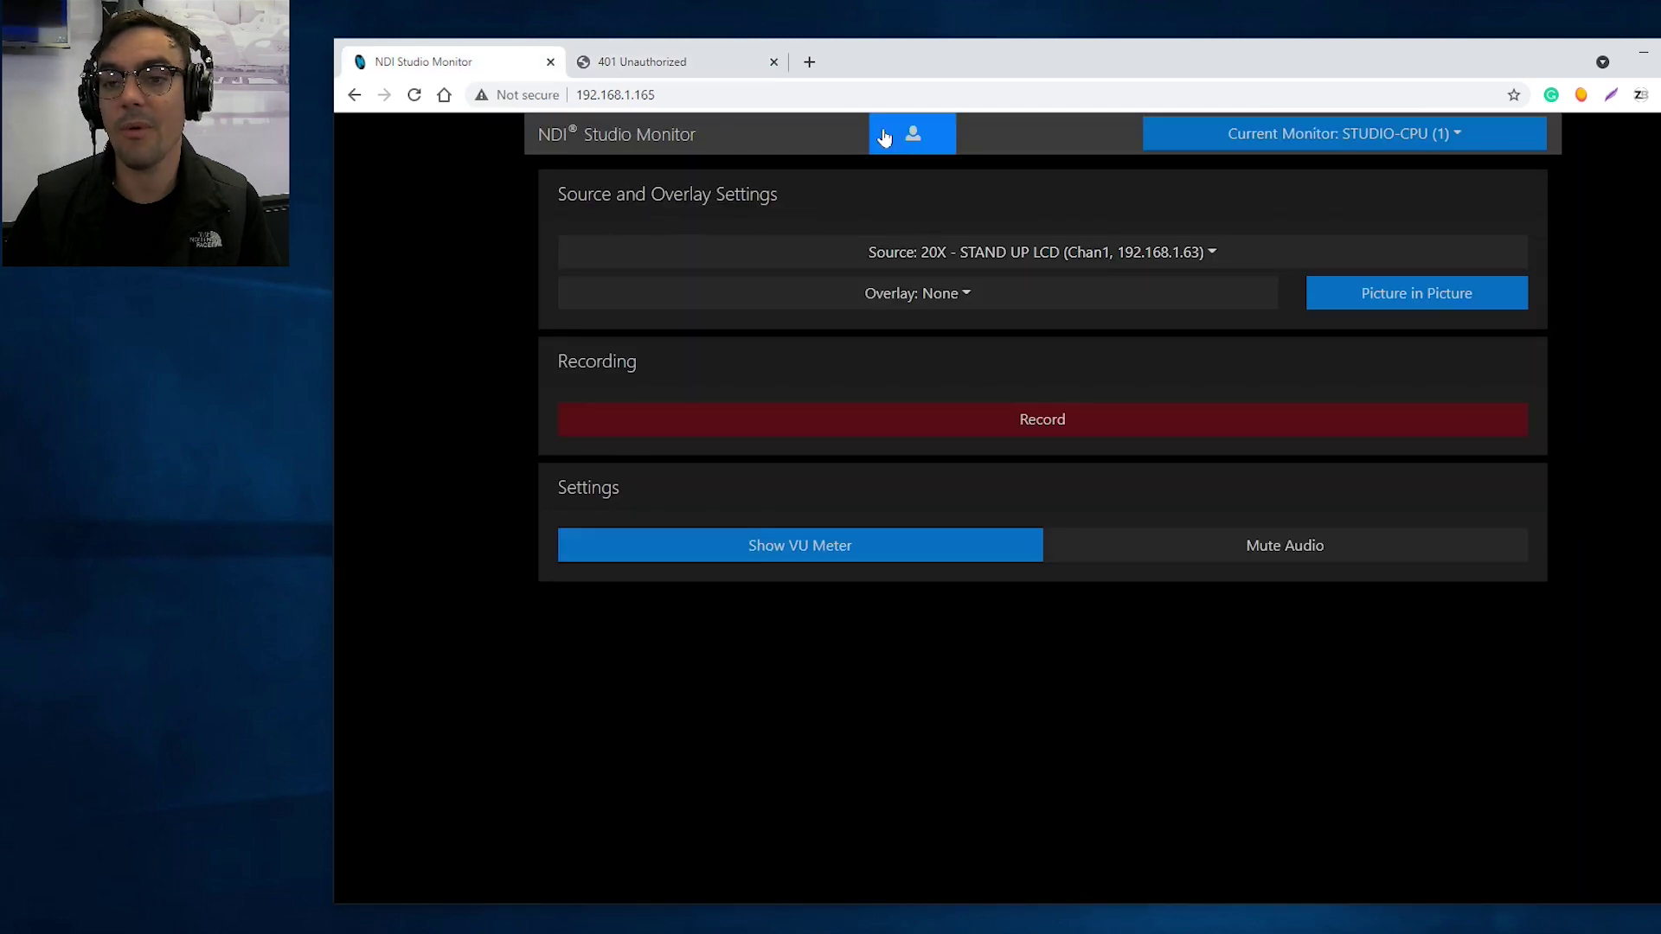
pyautogui.hotkey('alt', 'Tab')
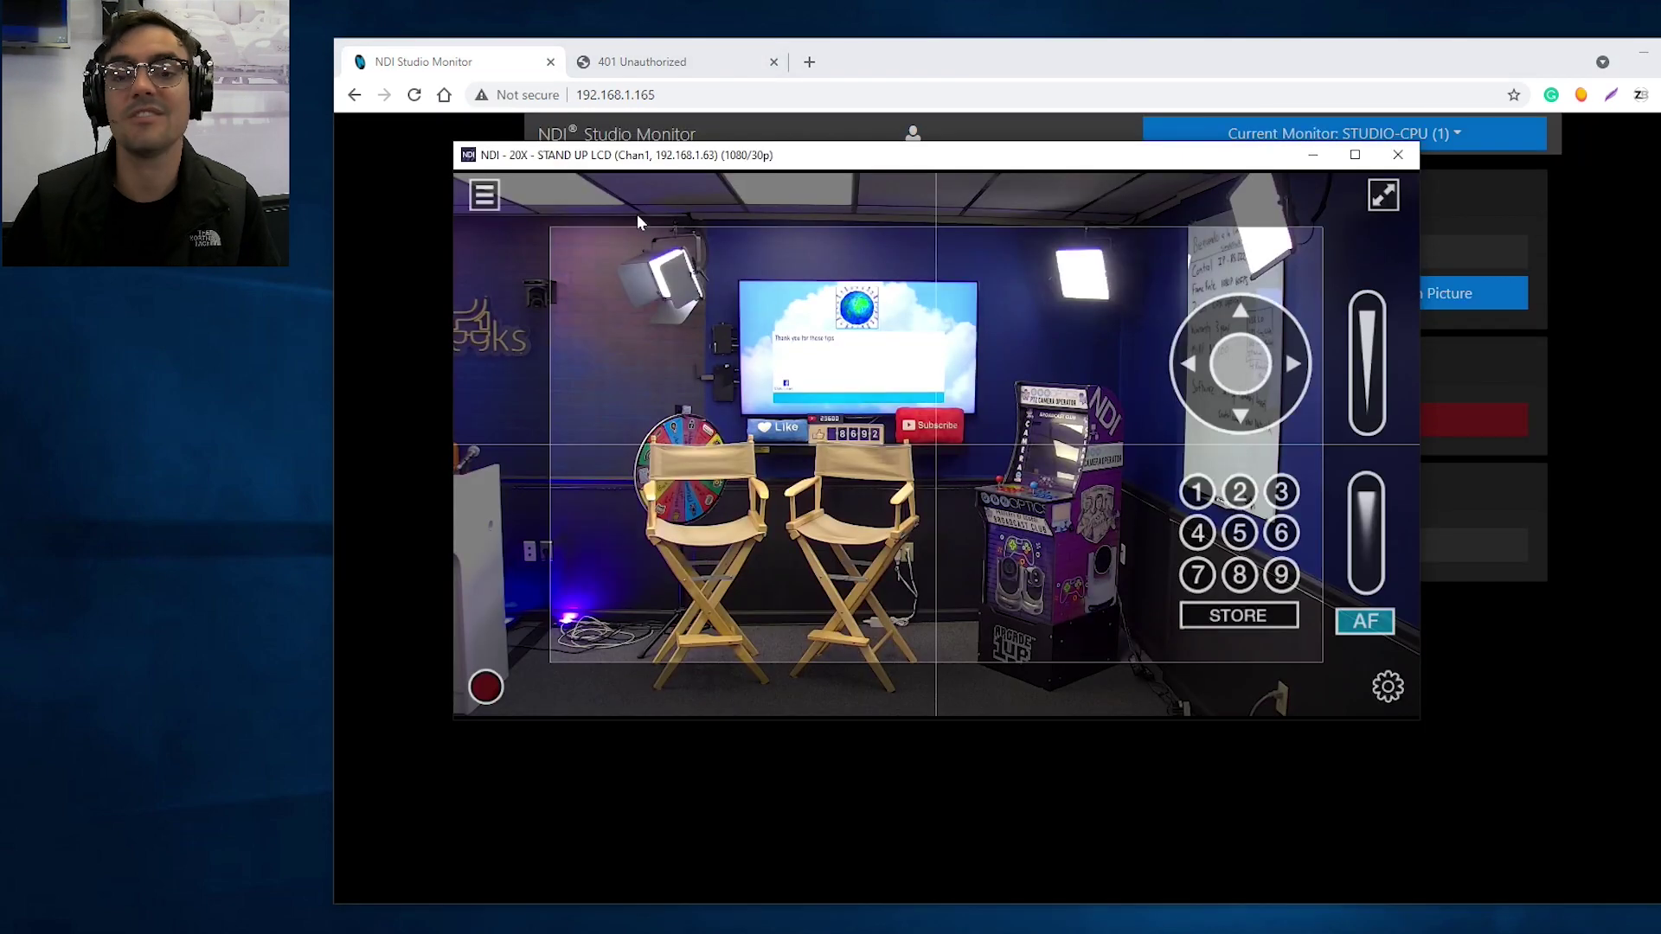
pyautogui.click(496, 197)
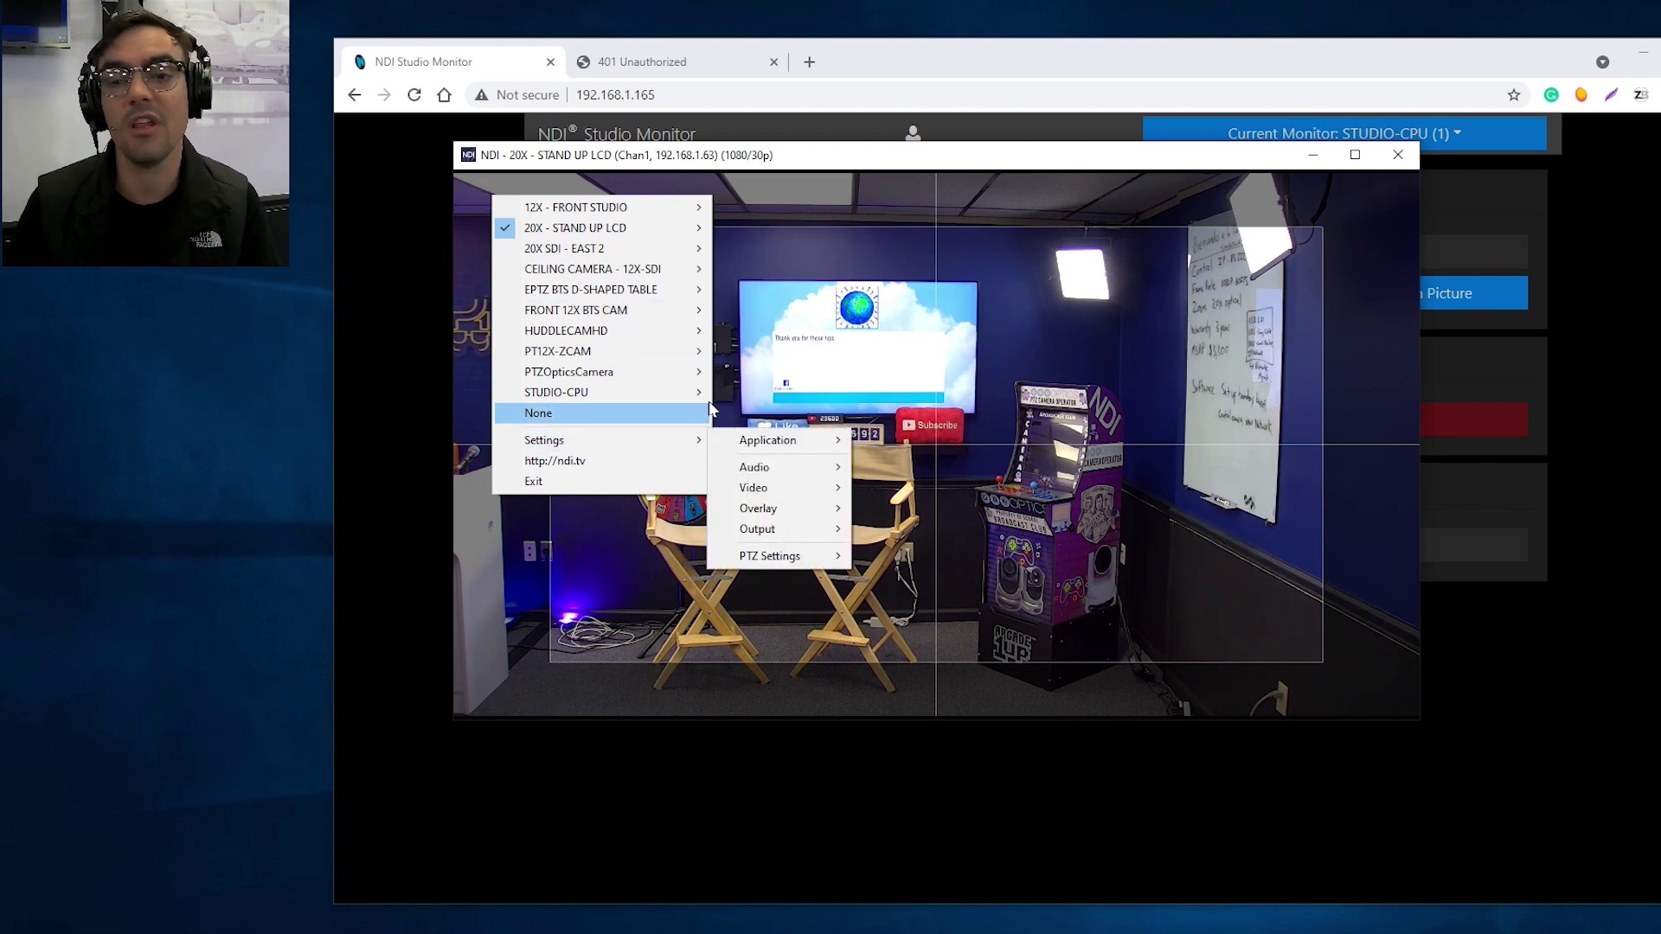
pyautogui.click(779, 128)
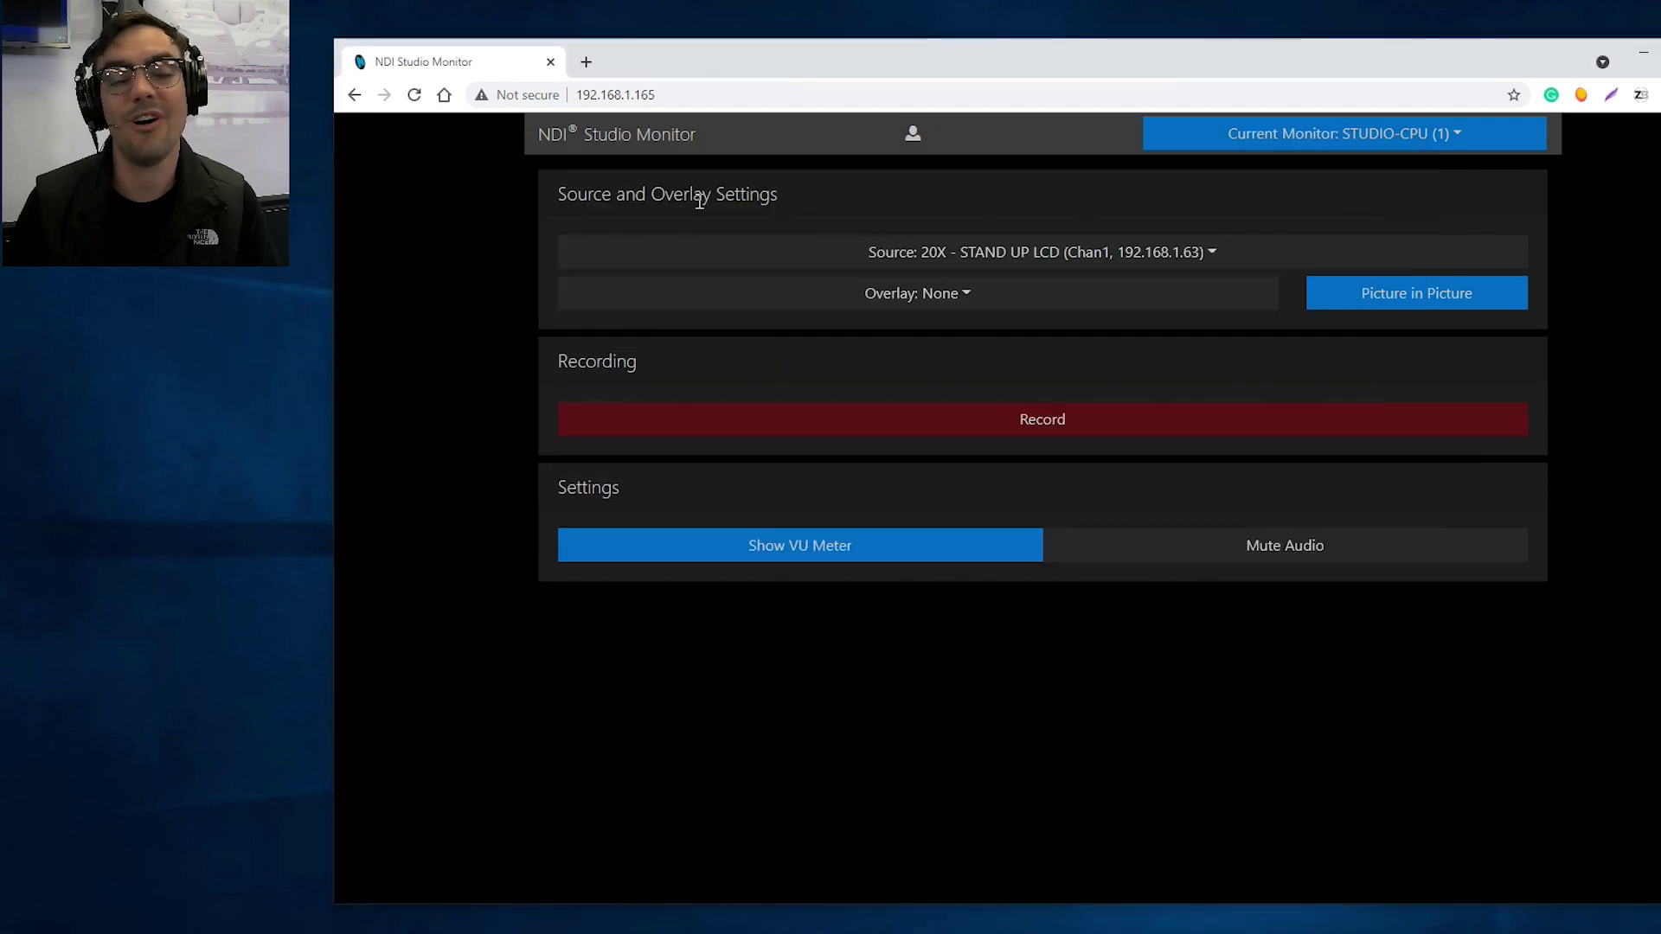